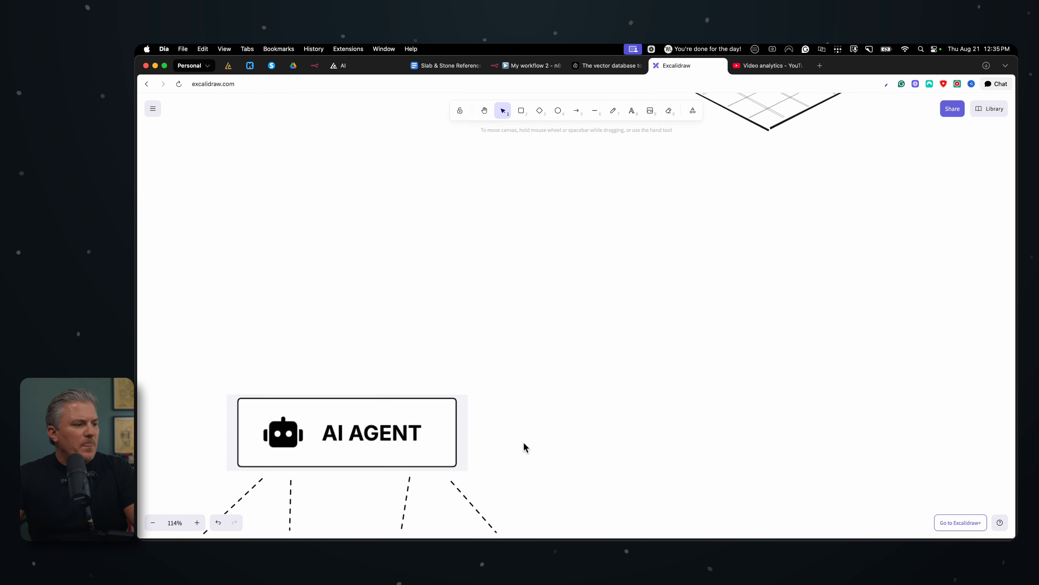
Compare the AI Agent diagram with the n8n workflow and follow its fourth tool's connection to the vector database
scroll(523, 442, "left", 10)
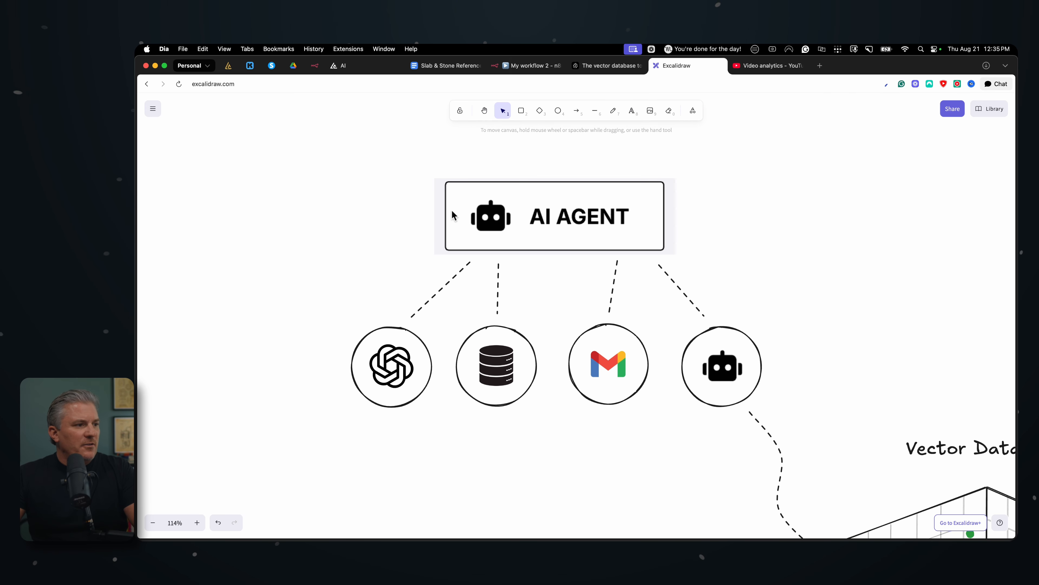
left_click(541, 66)
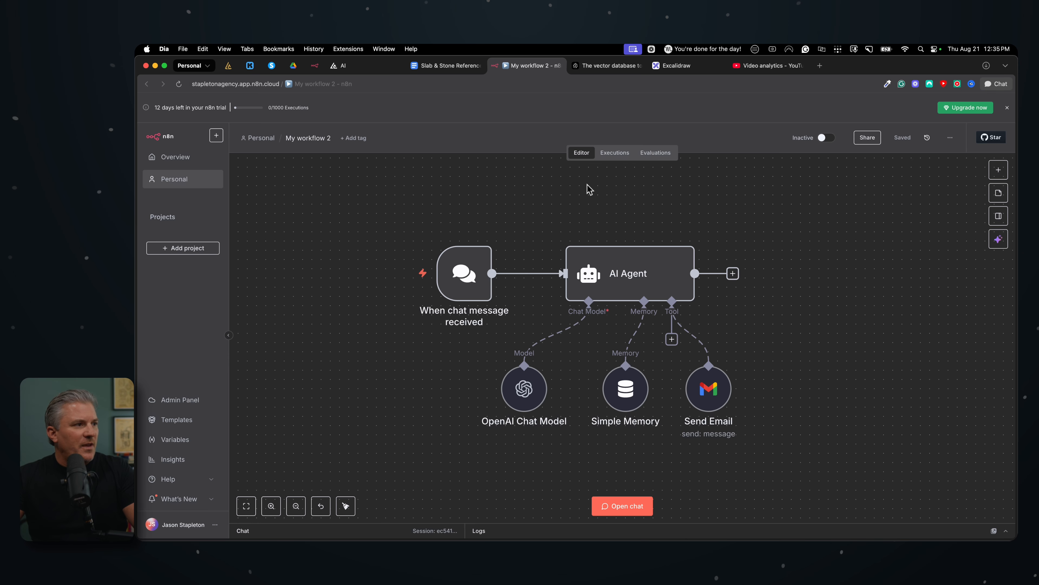
left_click(687, 69)
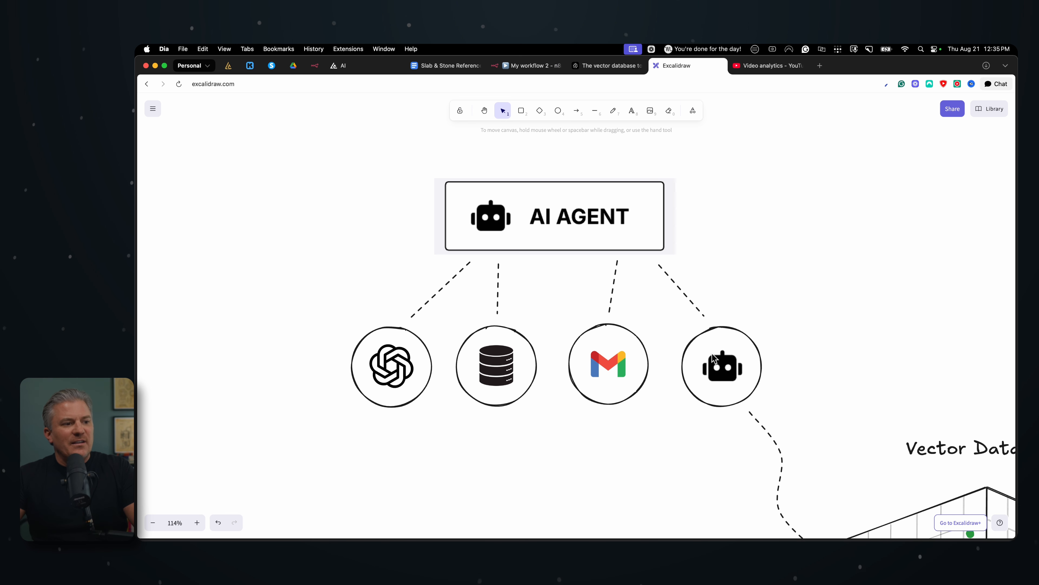
scroll(712, 355, "down", 5)
scroll(712, 355, "right", 3)
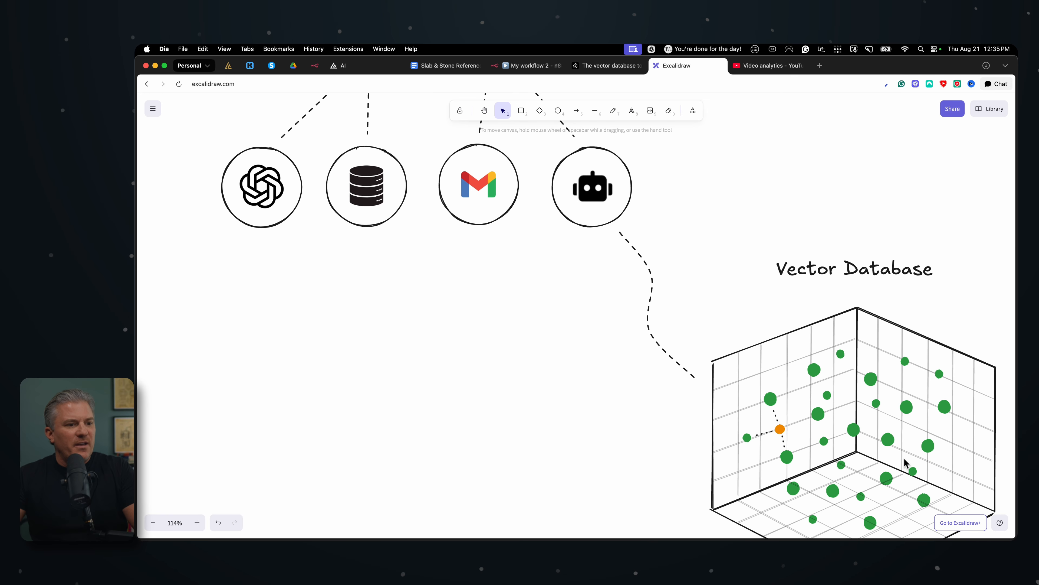
scroll(667, 278, "up", 3)
scroll(667, 278, "left", 2)
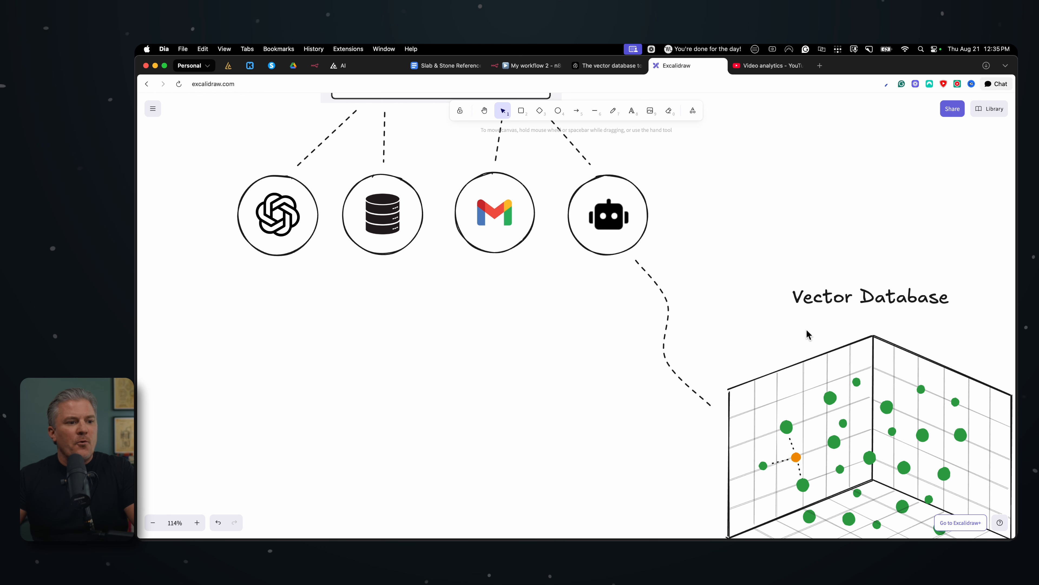
scroll(835, 425, "down", 5)
scroll(835, 426, "right", 2)
scroll(897, 386, "up", 1)
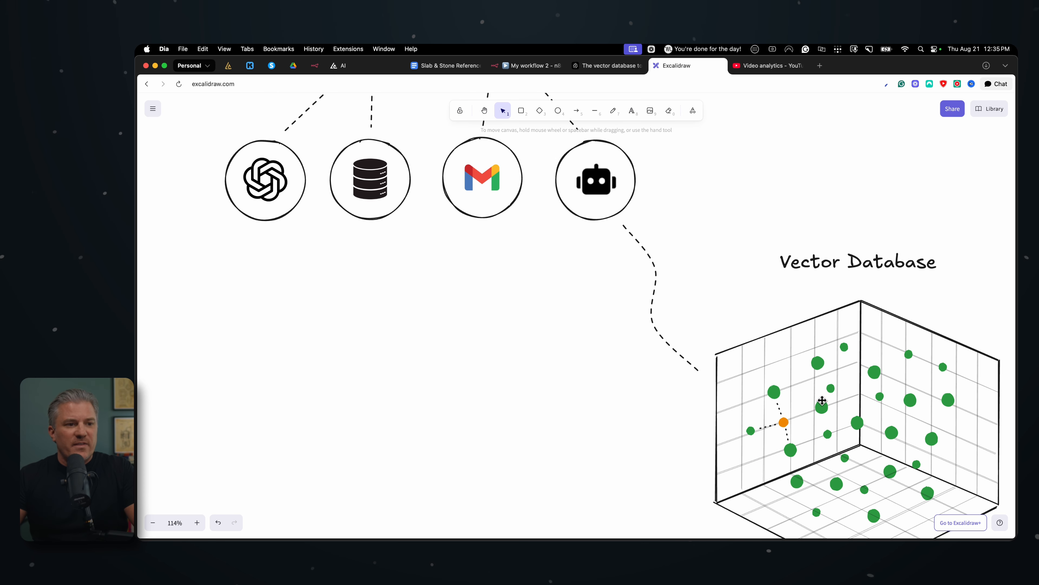
scroll(822, 401, "up", 10)
scroll(822, 400, "left", 4)
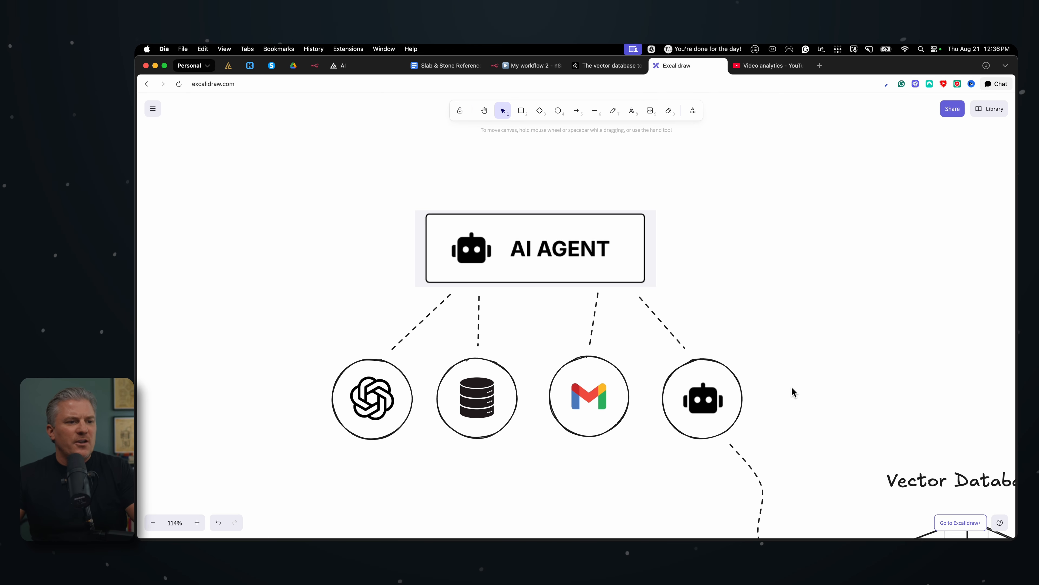
Examine the Excalidraw diagram's path from the main AI Agent through the robot sub-agent to the Vector Database and back
scroll(791, 386, "down", 5)
scroll(791, 387, "right", 3)
scroll(792, 391, "down", 1)
scroll(793, 391, "right", 1)
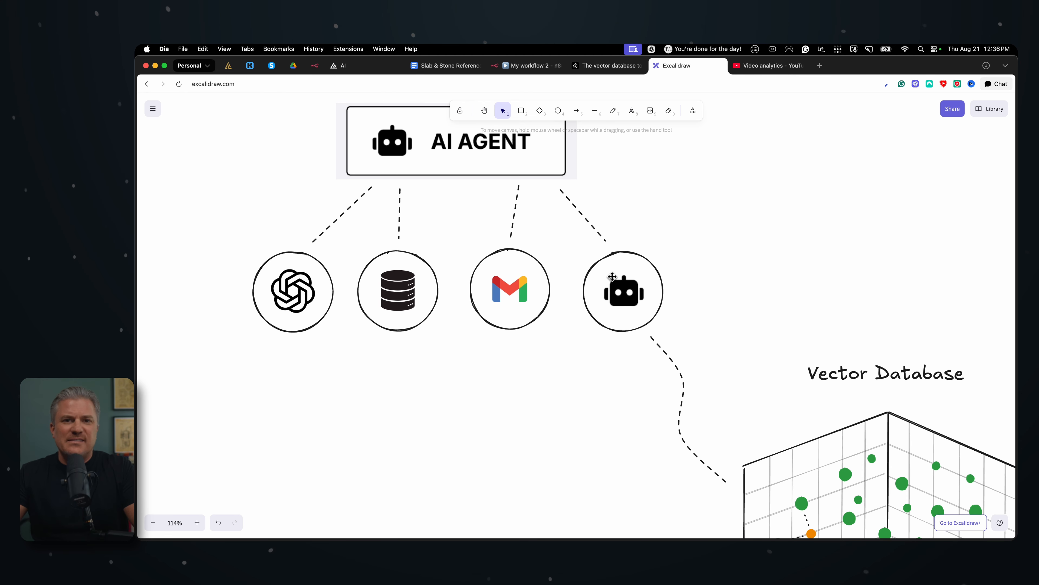
scroll(612, 277, "up", 2)
scroll(612, 277, "left", 1)
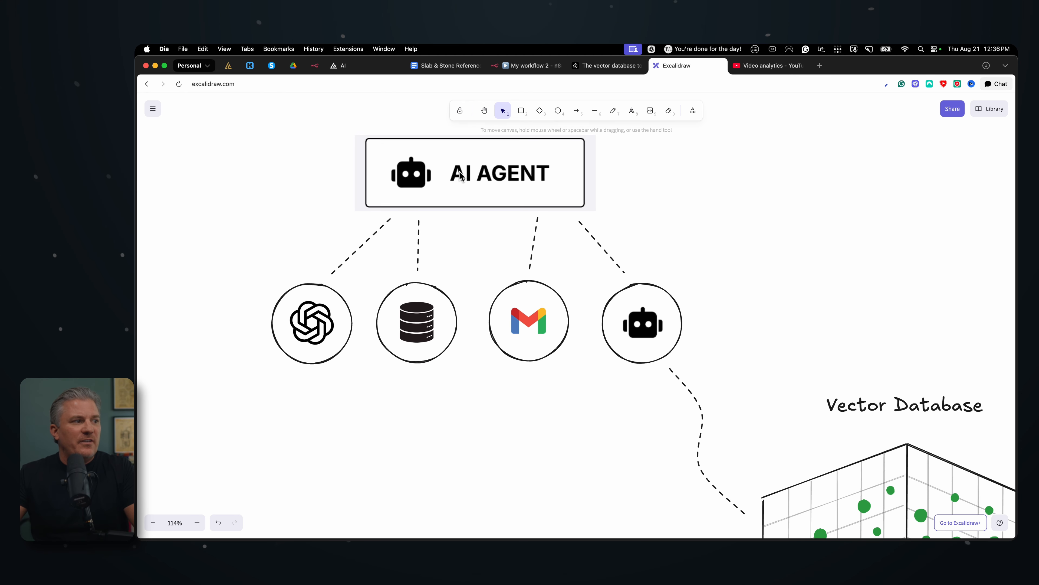
scroll(798, 418, "down", 6)
scroll(798, 418, "right", 2)
scroll(879, 459, "down", 4)
scroll(879, 459, "right", 3)
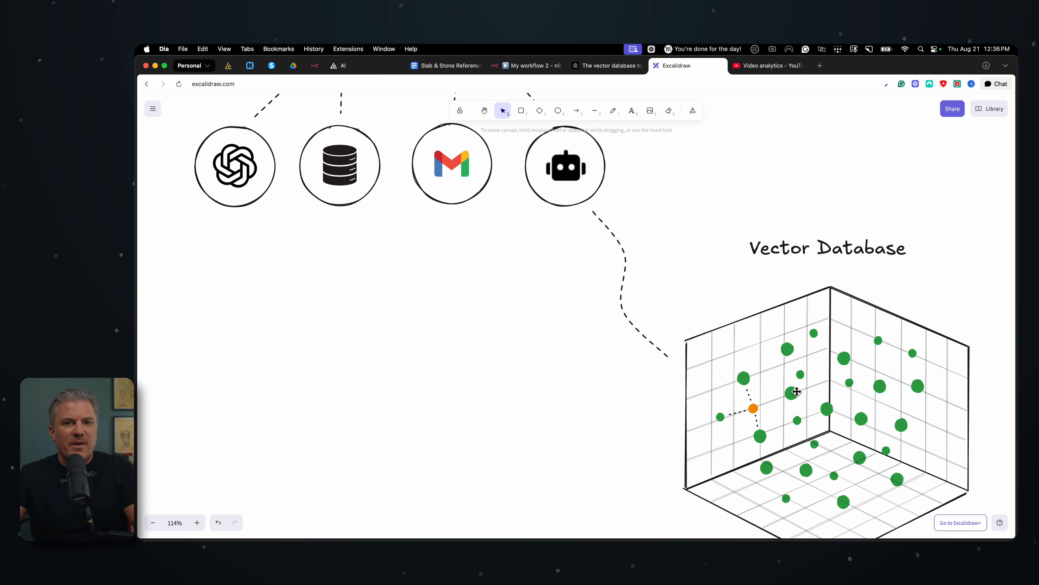
scroll(797, 392, "down", 3)
scroll(849, 339, "up", 4)
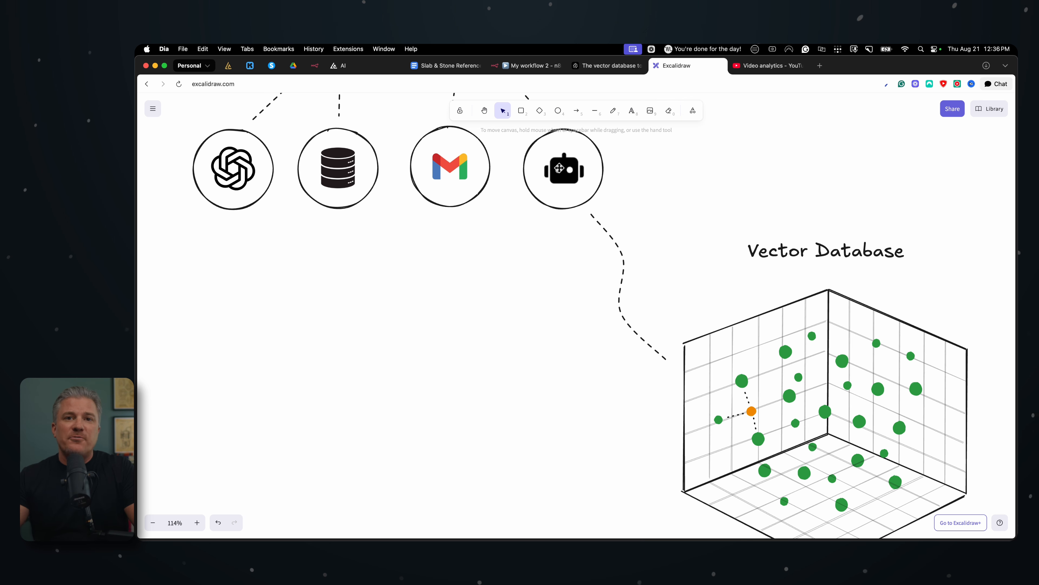
scroll(558, 168, "up", 2)
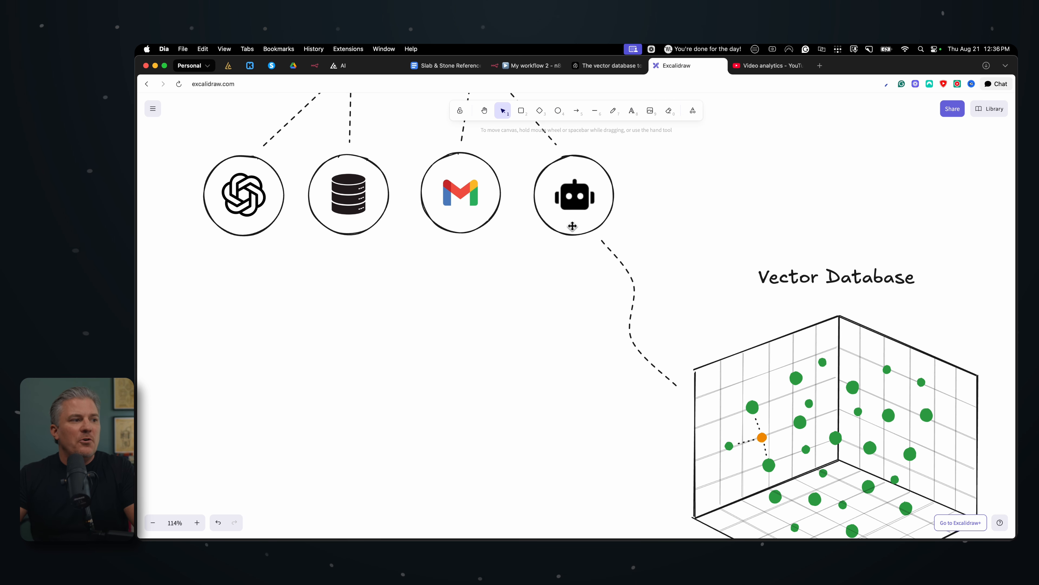
scroll(566, 228, "up", 5)
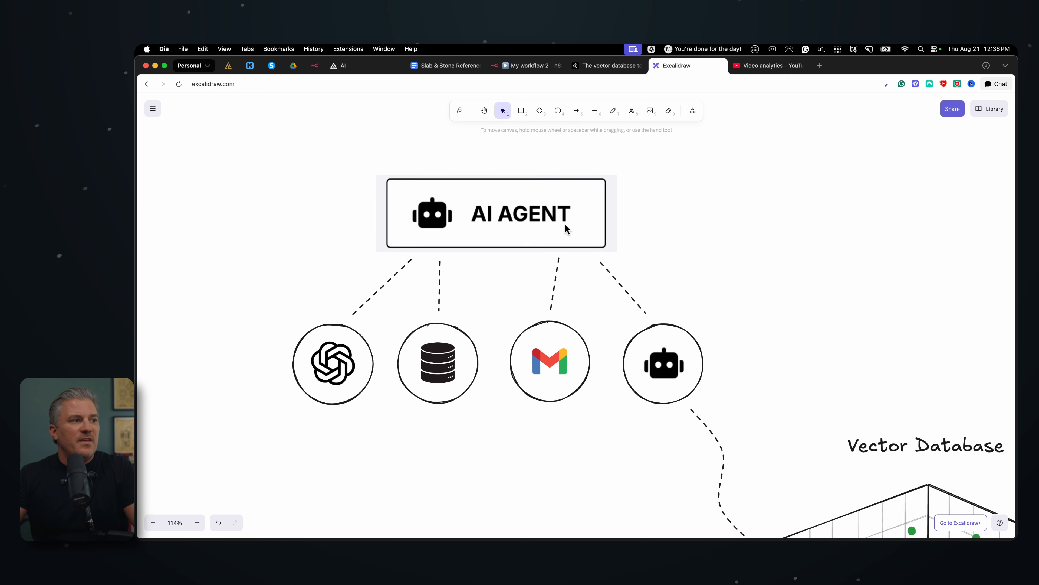
scroll(673, 227, "left", 1)
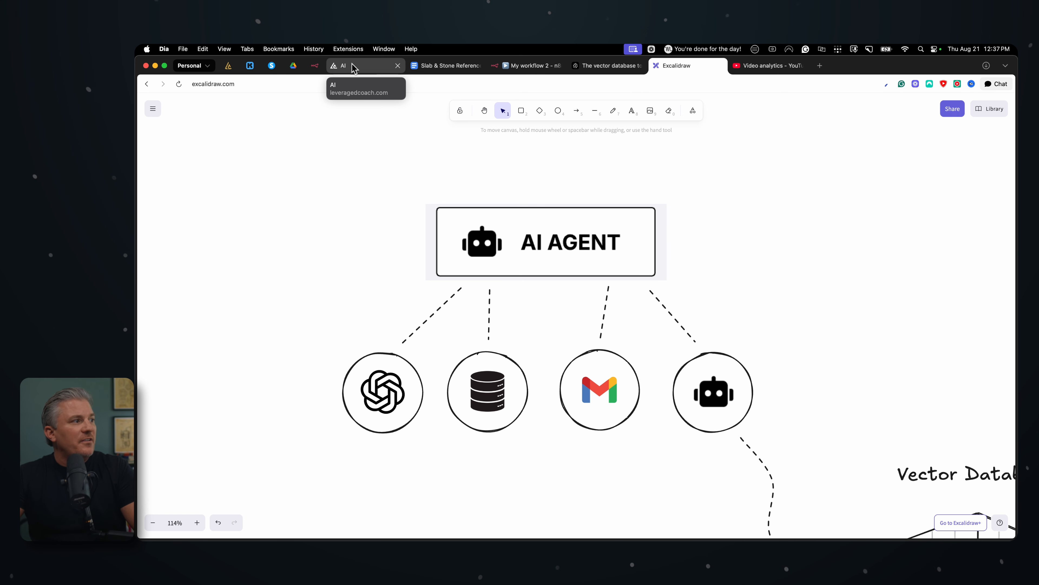
Switch to the n8n workflow and search the AI Agent's available tools for "pinecon"
left_click(528, 66)
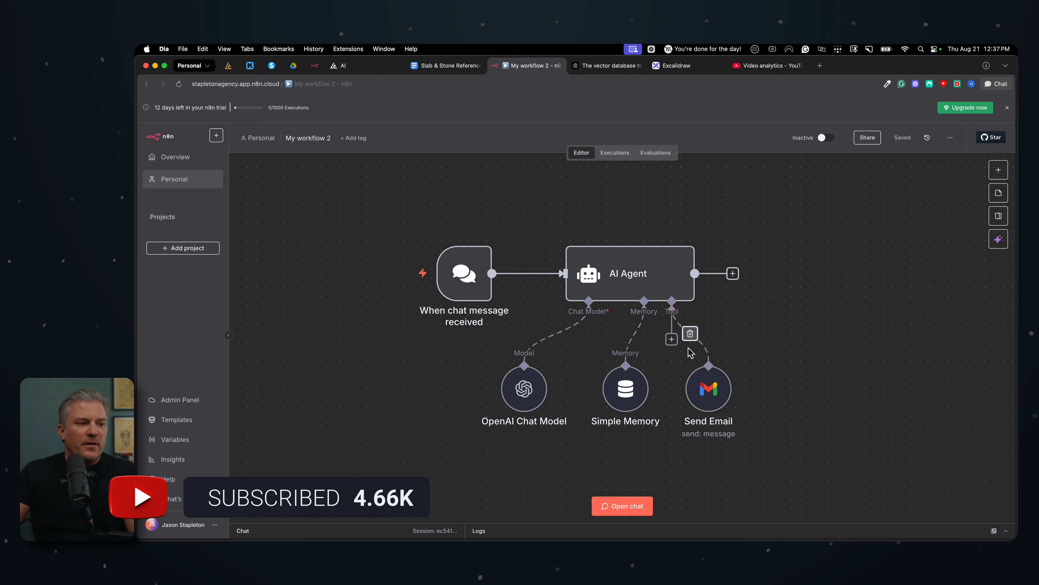
left_click(672, 339)
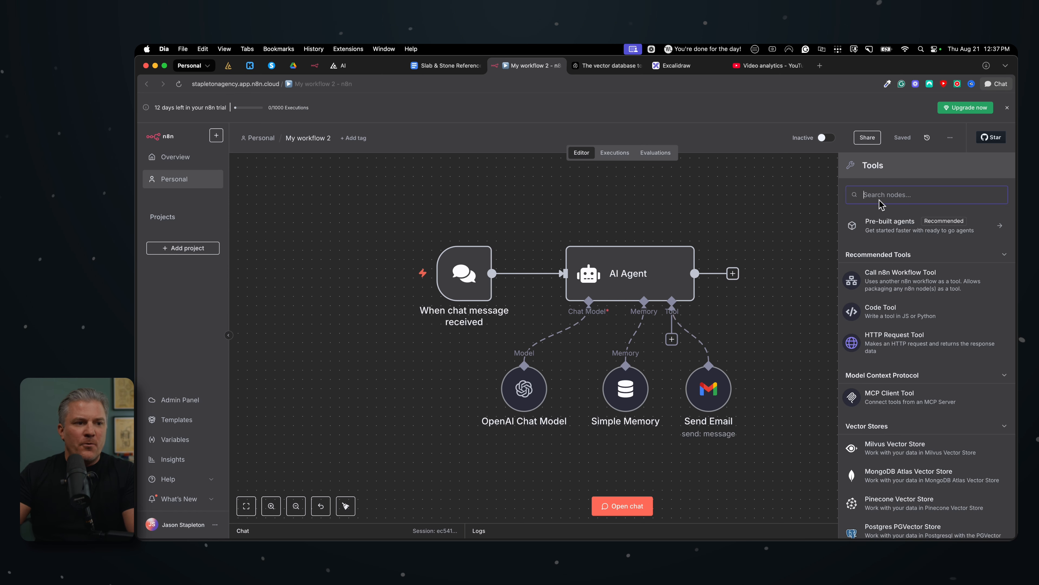
type("pinecon")
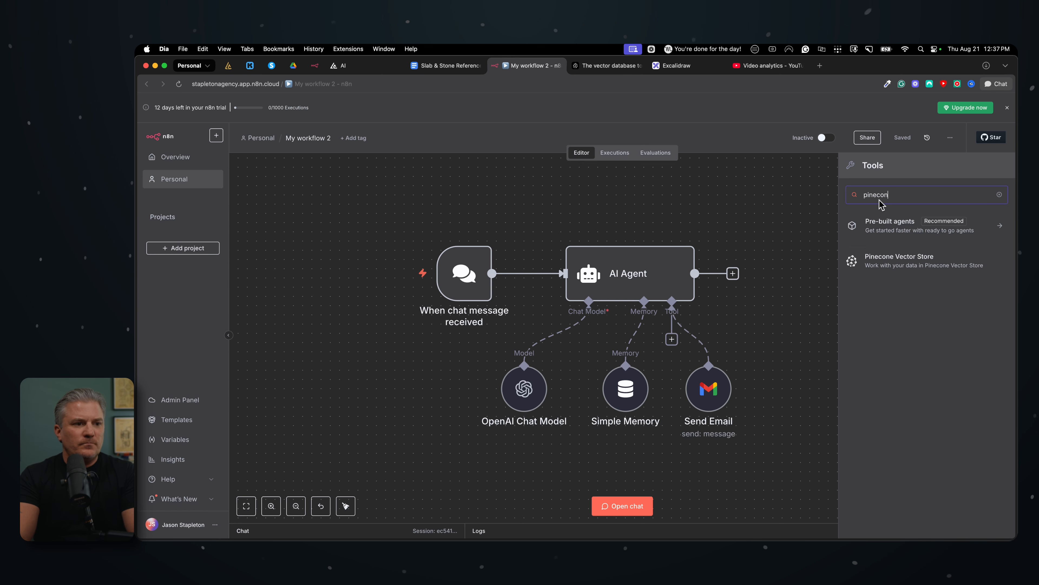
Find and add the HTTP Request Tool to the AI Agent, placing its node beside Send Email
double_click(907, 194)
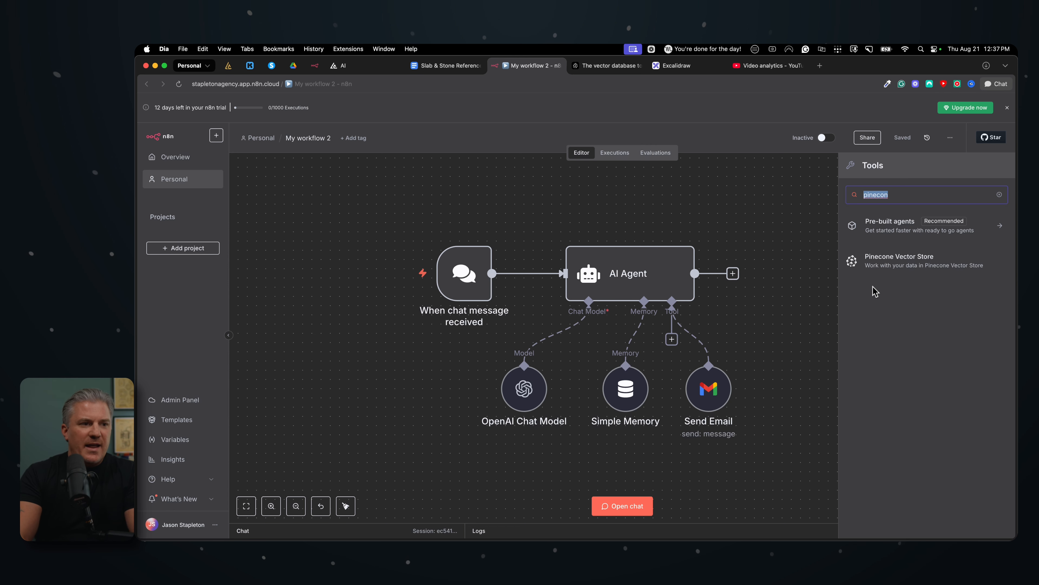
type("http")
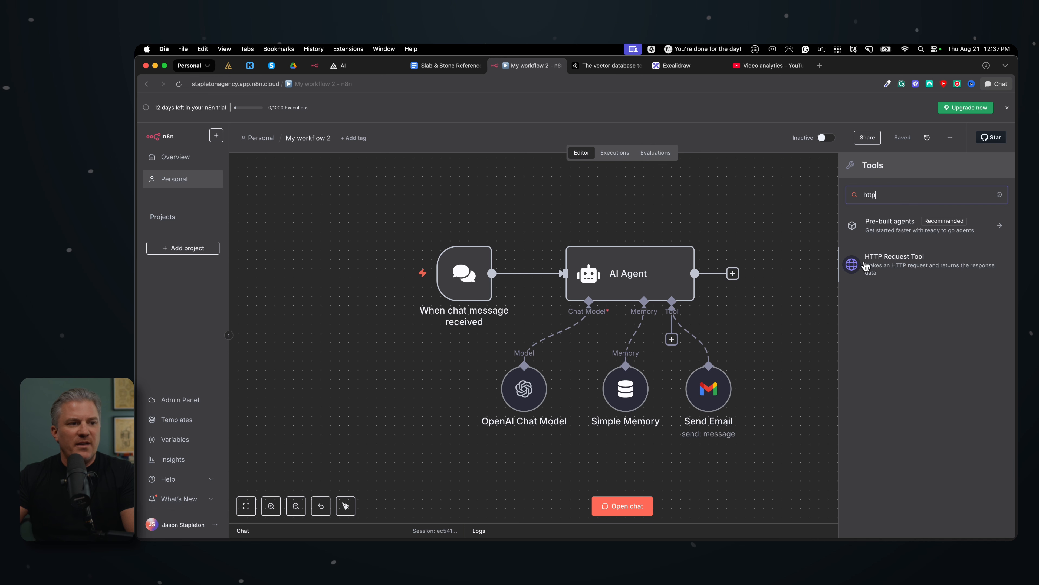
left_click(908, 266)
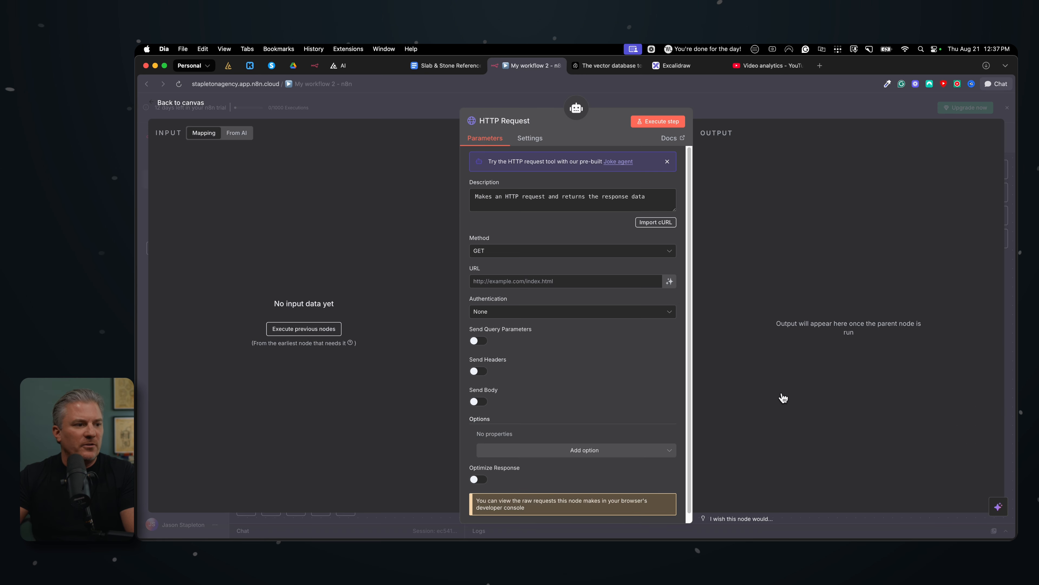
key("Escape")
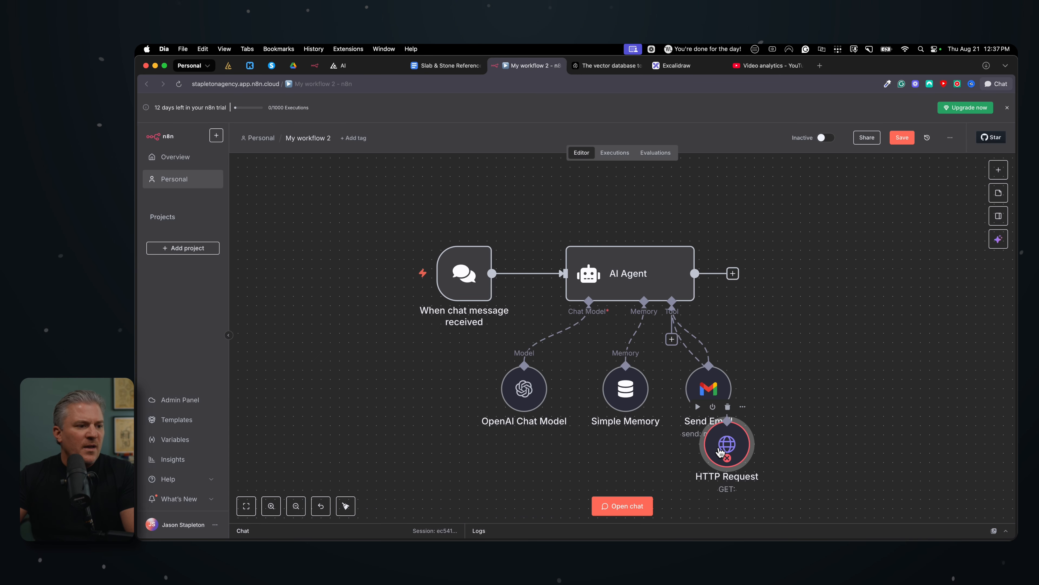
left_click_drag(718, 453, 782, 389)
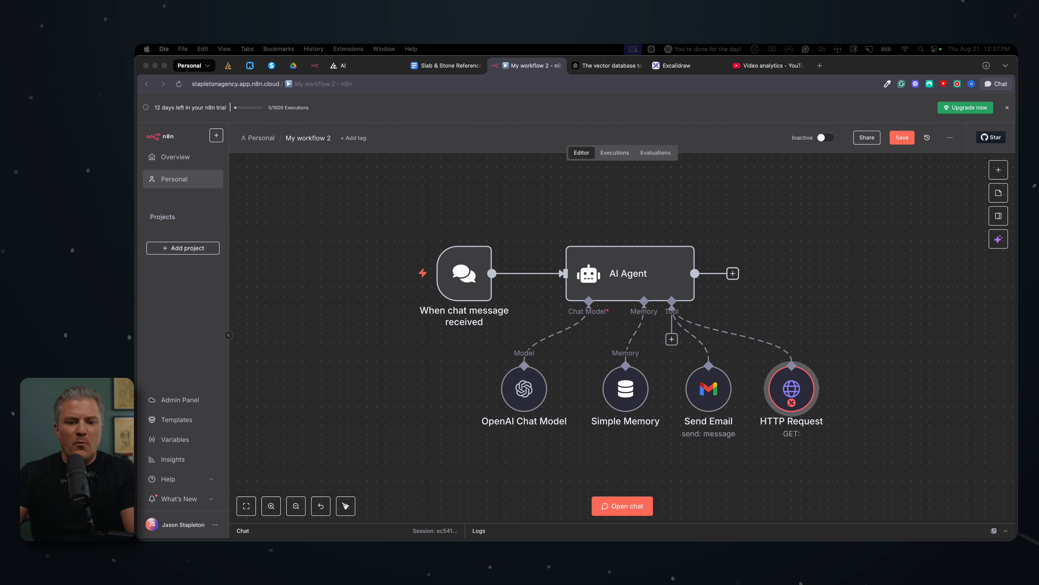
Replace the HTTP Request tool's description with "Use this tool to query general business FAQs"
double_click(801, 409)
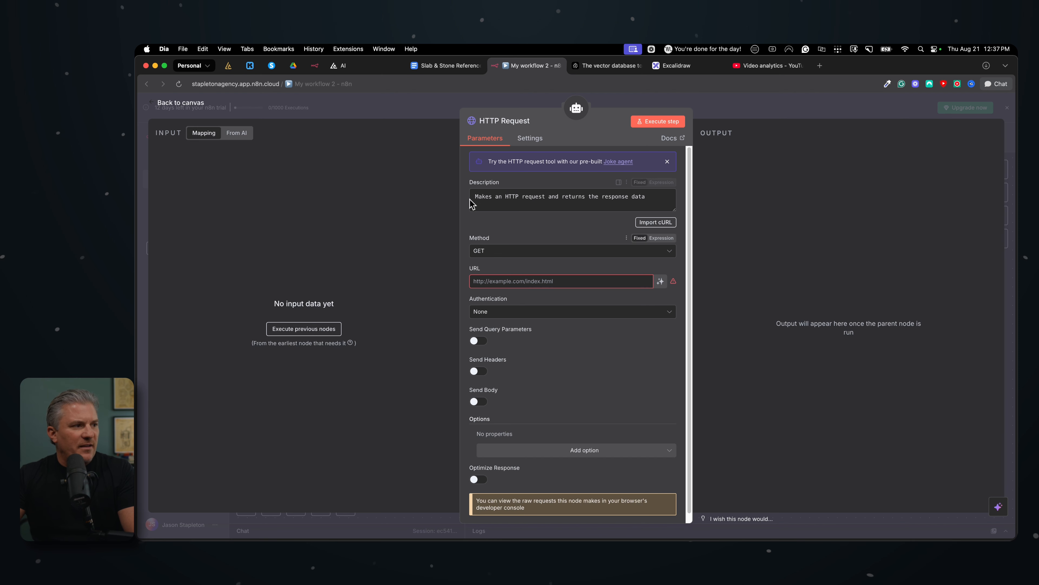
left_click_drag(474, 196, 651, 196)
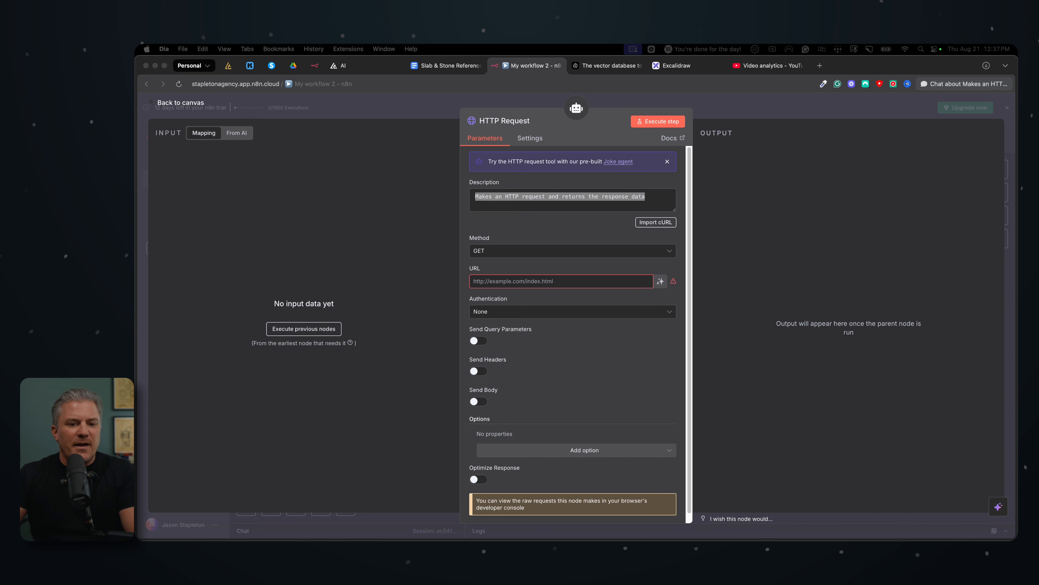
left_click(517, 198)
key("super+a")
type("Use")
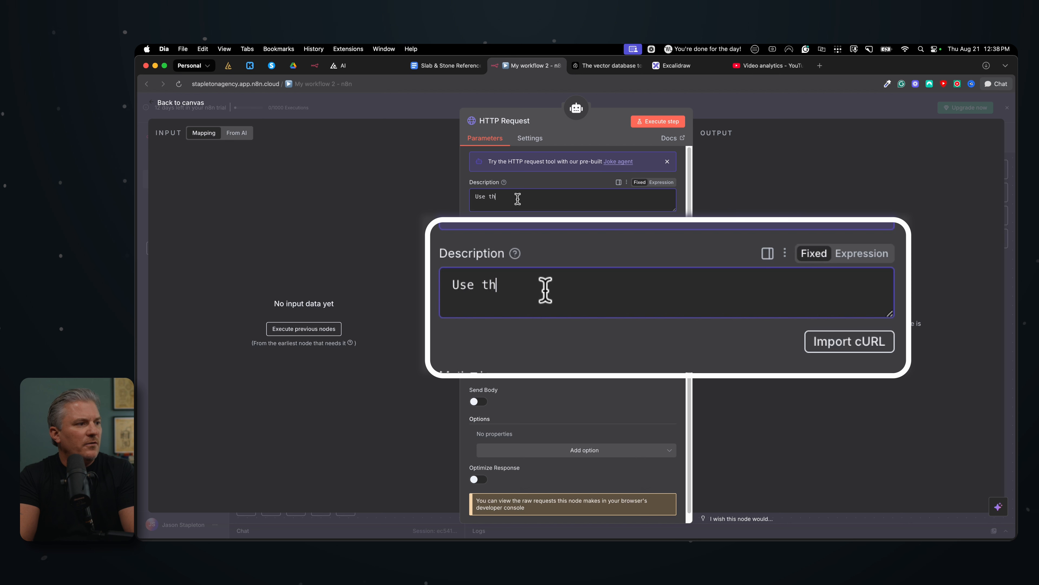
type(" this tool to w")
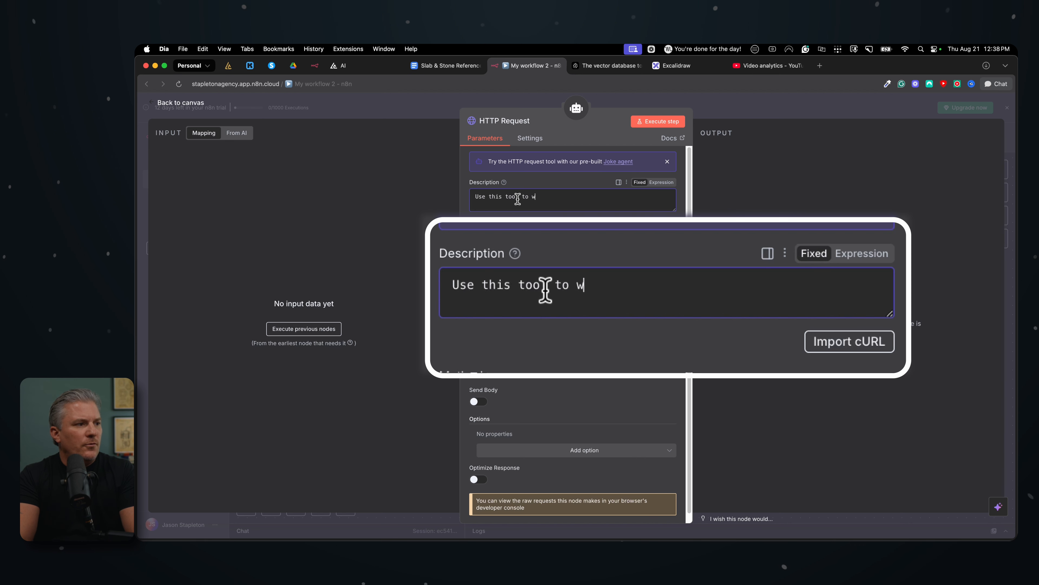
key("BackSpace")
type("query ")
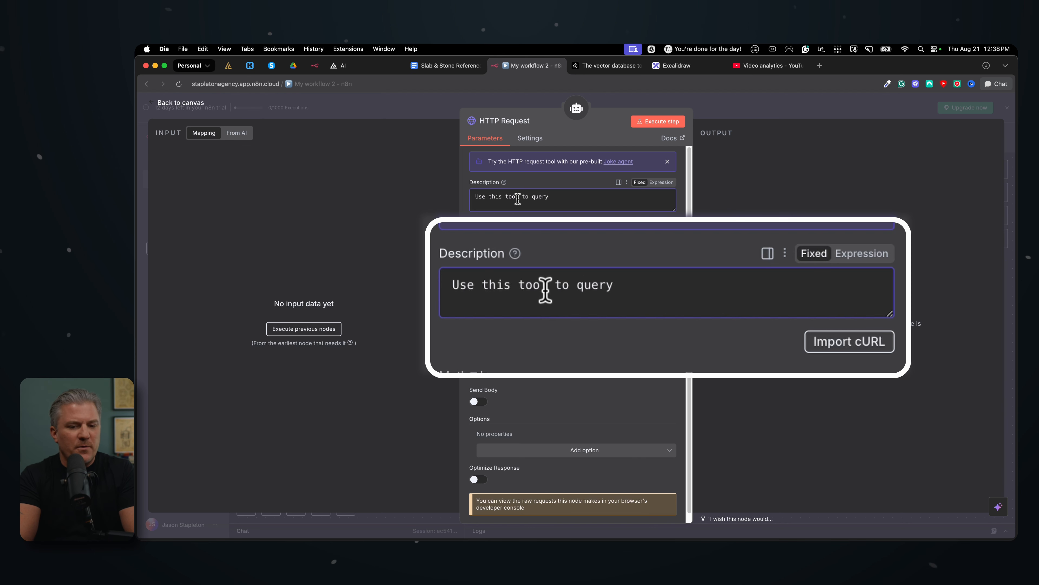
type("gerneral busines")
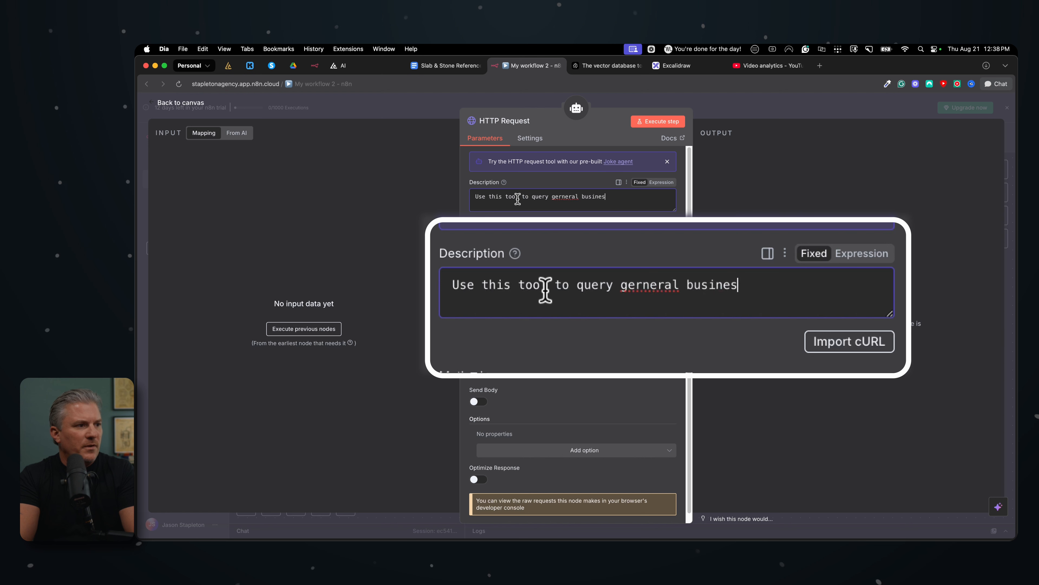
type("s FA!")
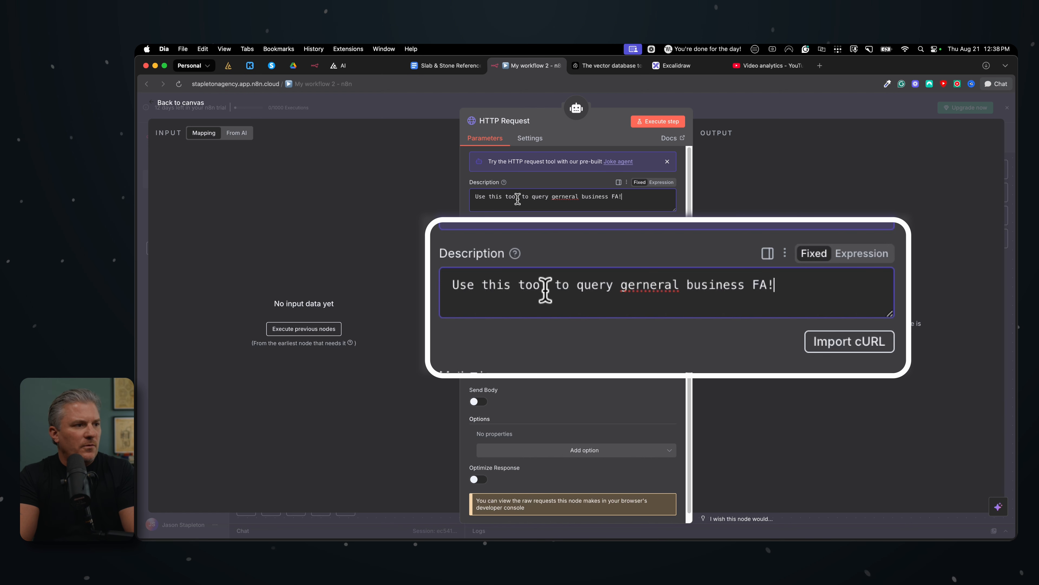
key("BackSpace")
type("Qs")
left_click(564, 197)
key("BackSpace")
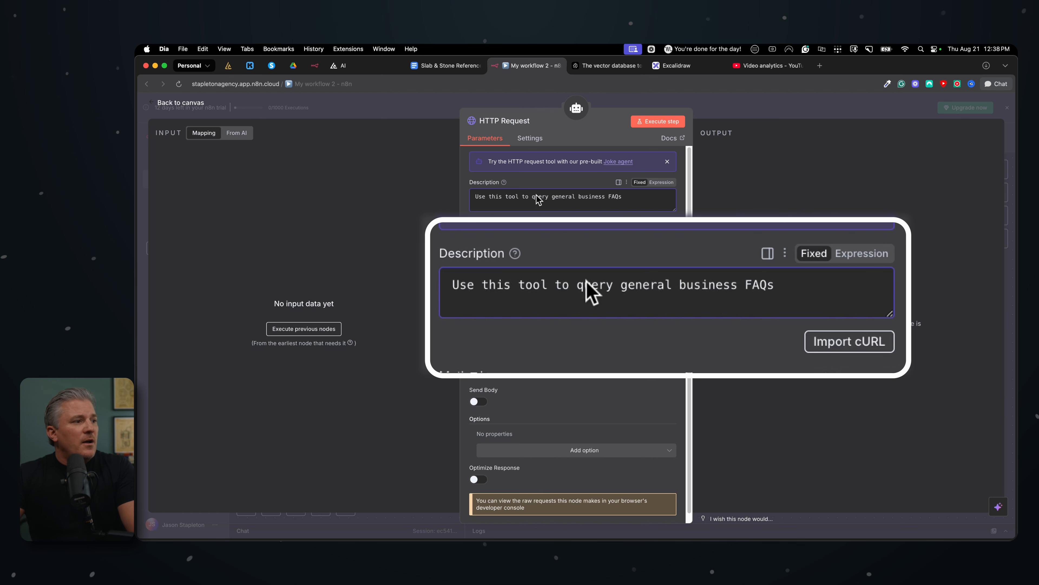
left_click(475, 197)
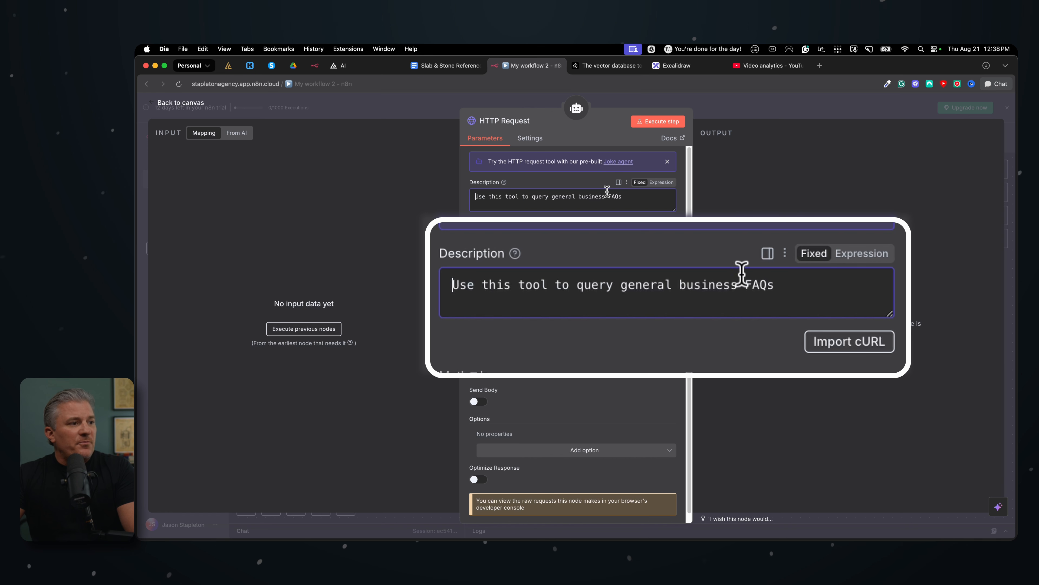
left_click(624, 196, "shift")
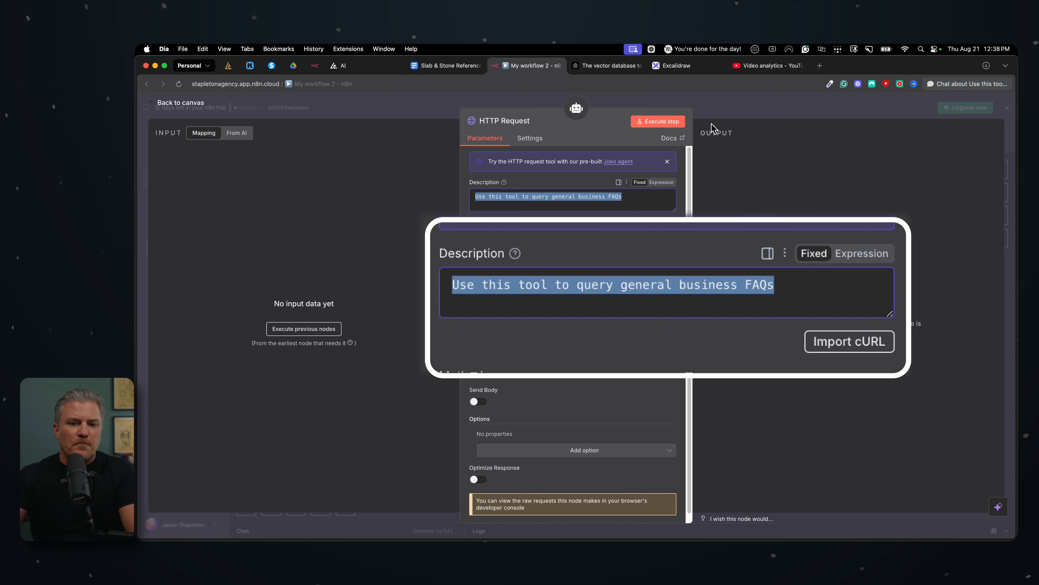
Rename the HTTP Request node to "Rag Questions"
left_click(498, 123)
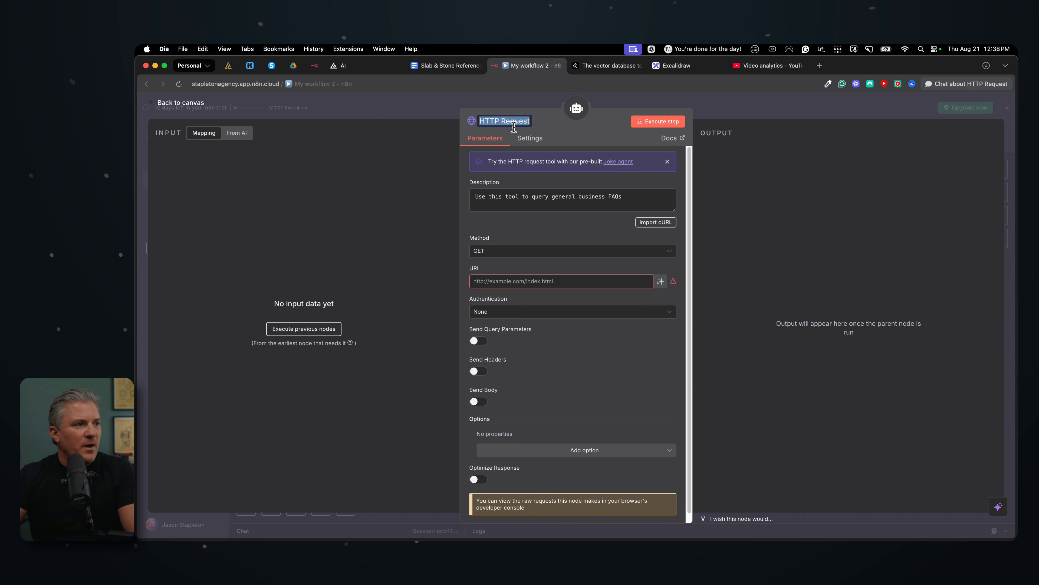
type("Rag Questions")
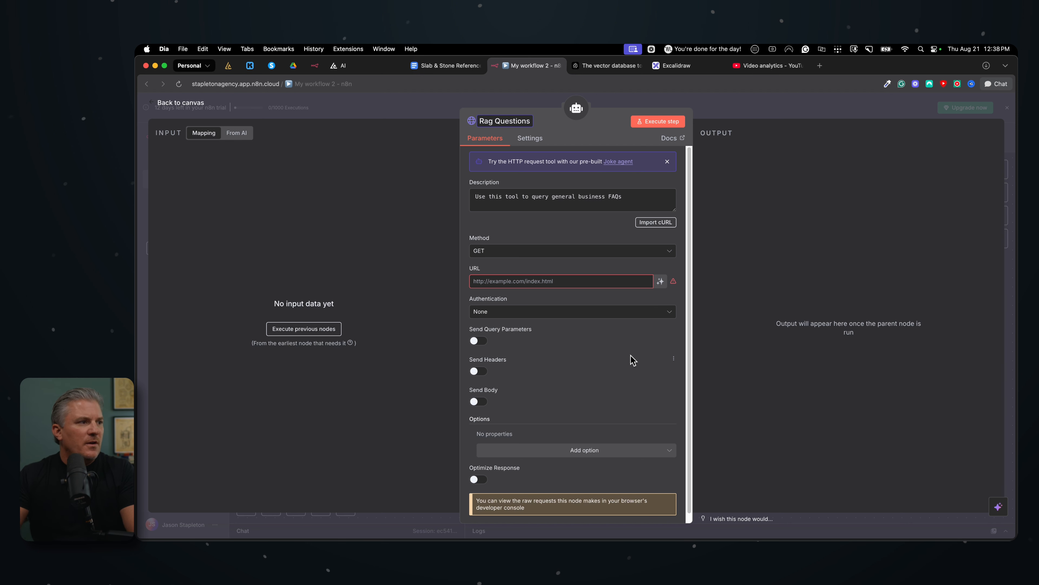
key("Return")
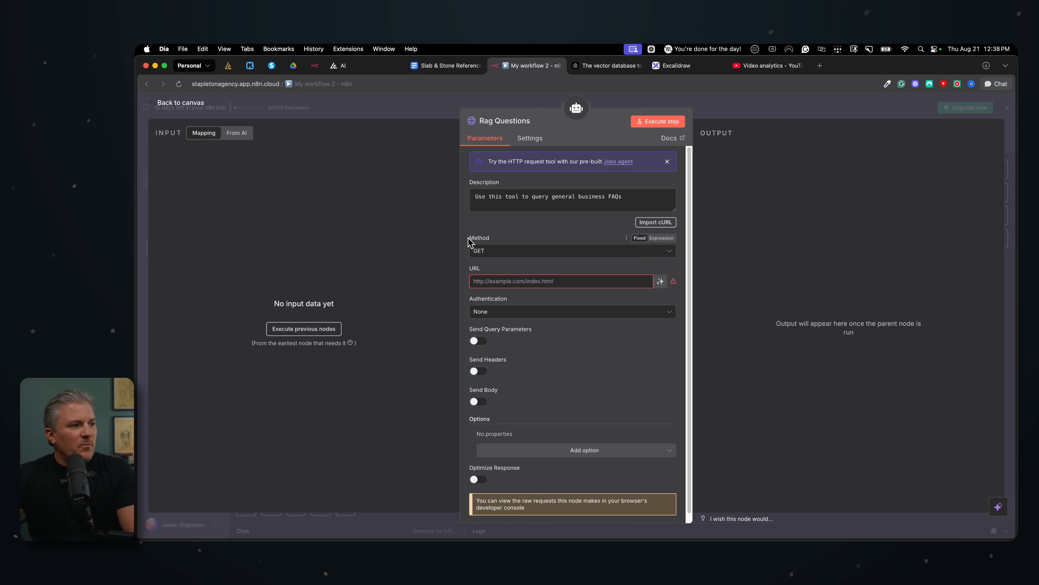
left_click(490, 256)
double_click(519, 352)
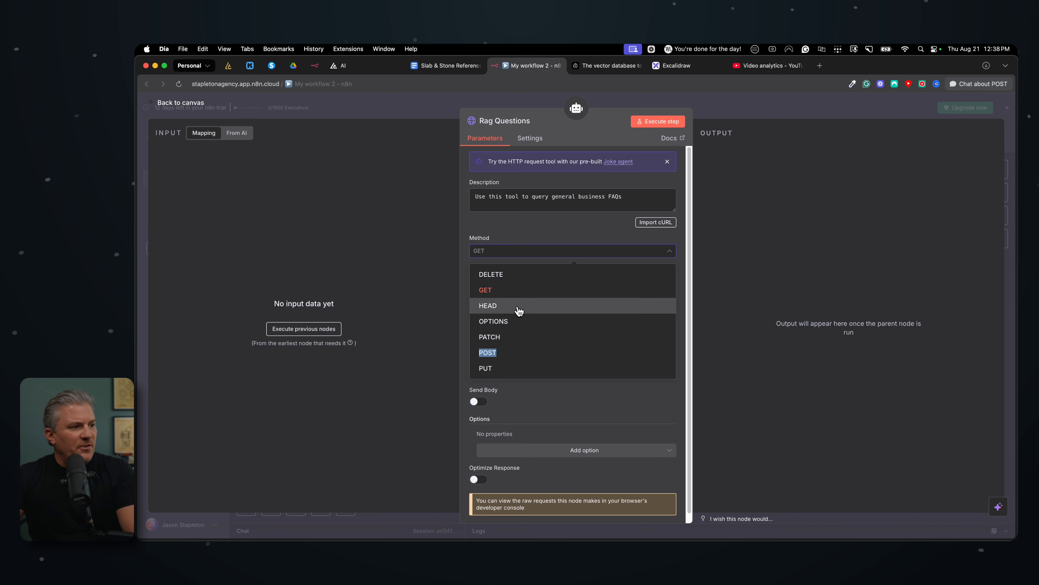
left_click(510, 287)
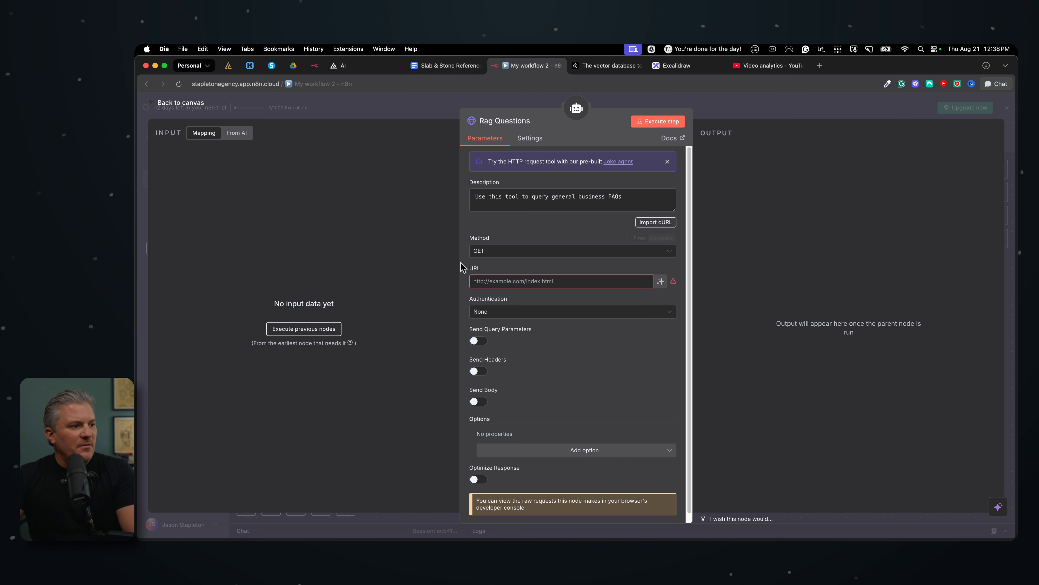
scroll(559, 400, "down", 1)
scroll(559, 400, "up", 1)
Switch to the Pinecone console and create a new assistant named "slab-stone-web-chat"
left_click(605, 66)
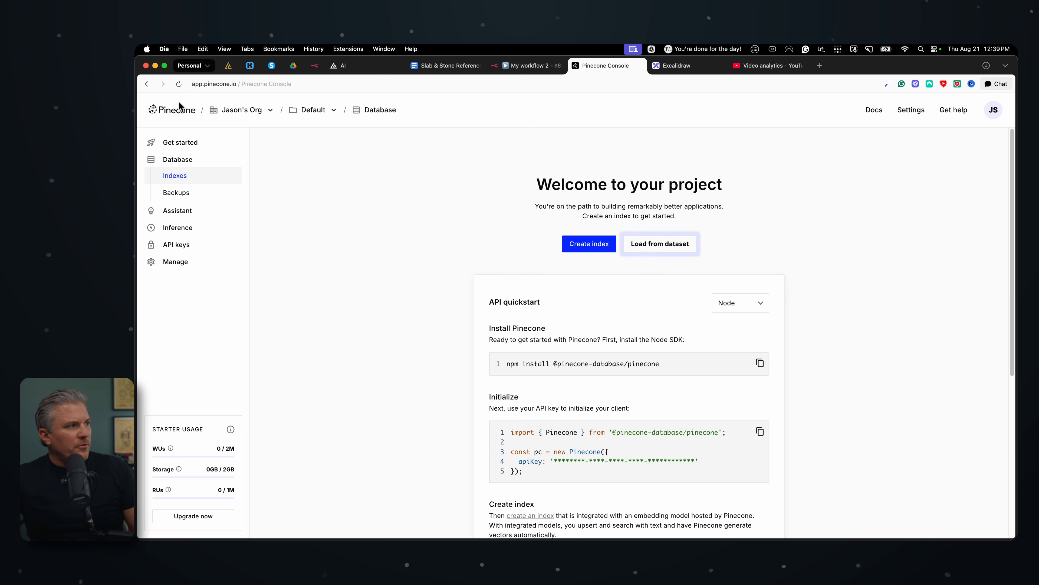
left_click(181, 214)
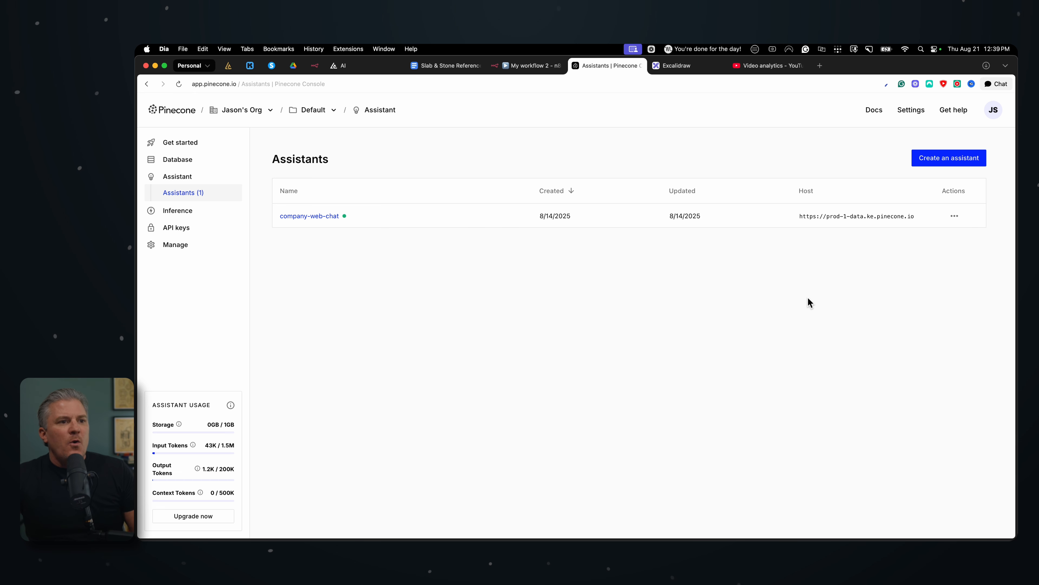
left_click(950, 163)
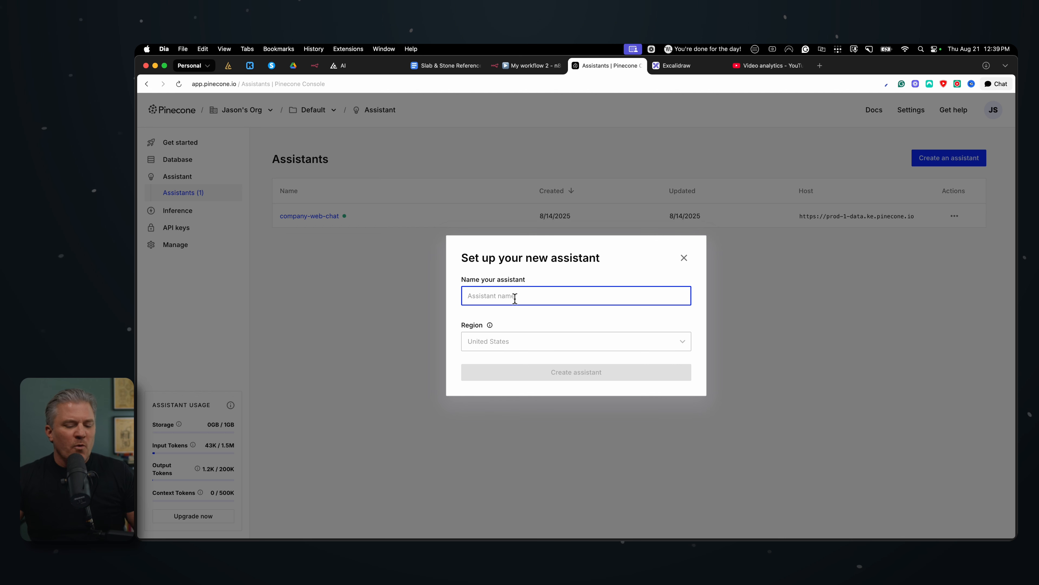
type("sl")
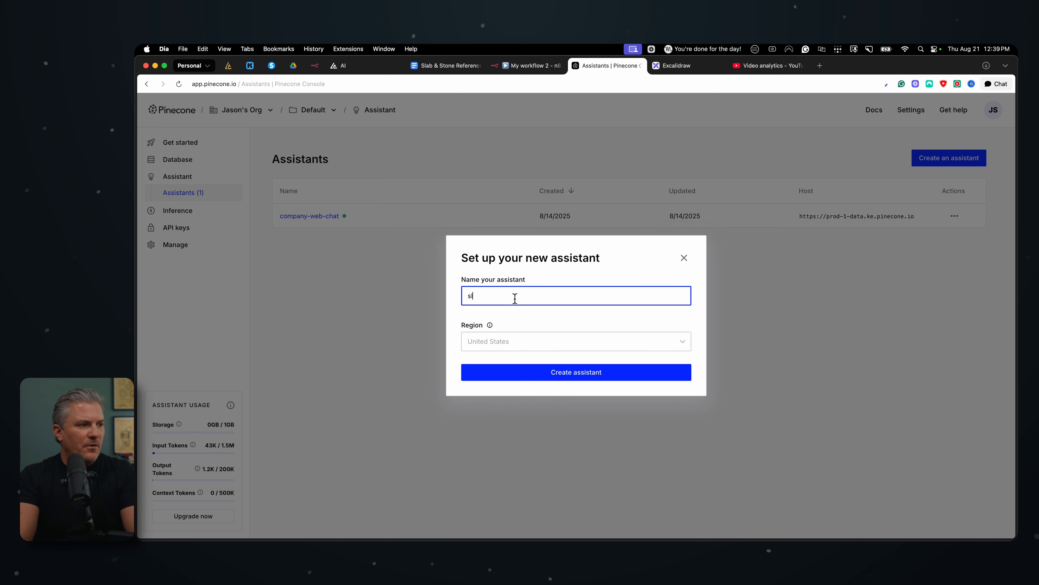
type("ab-stone-web-chat")
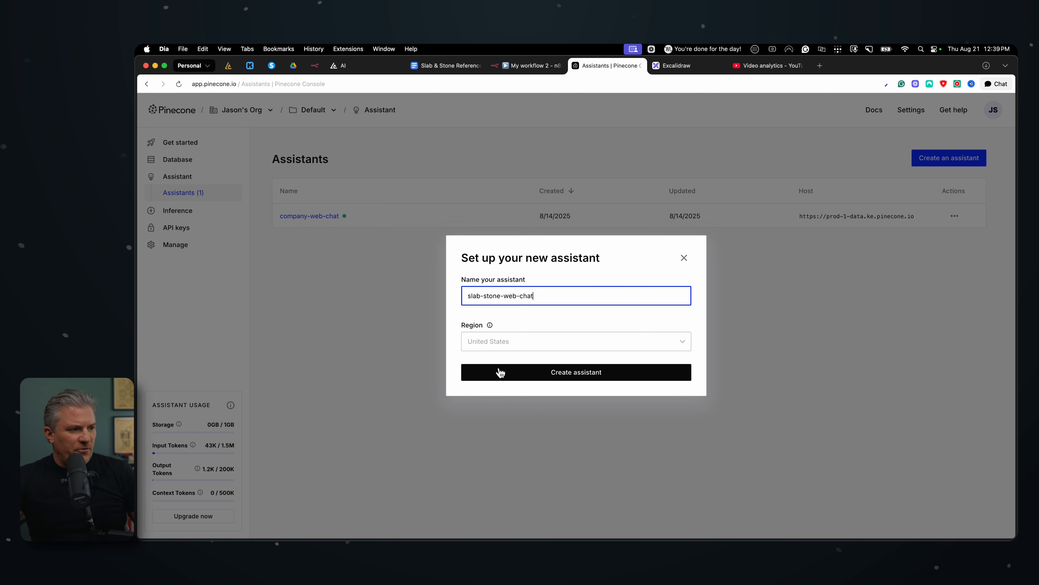
left_click(531, 340)
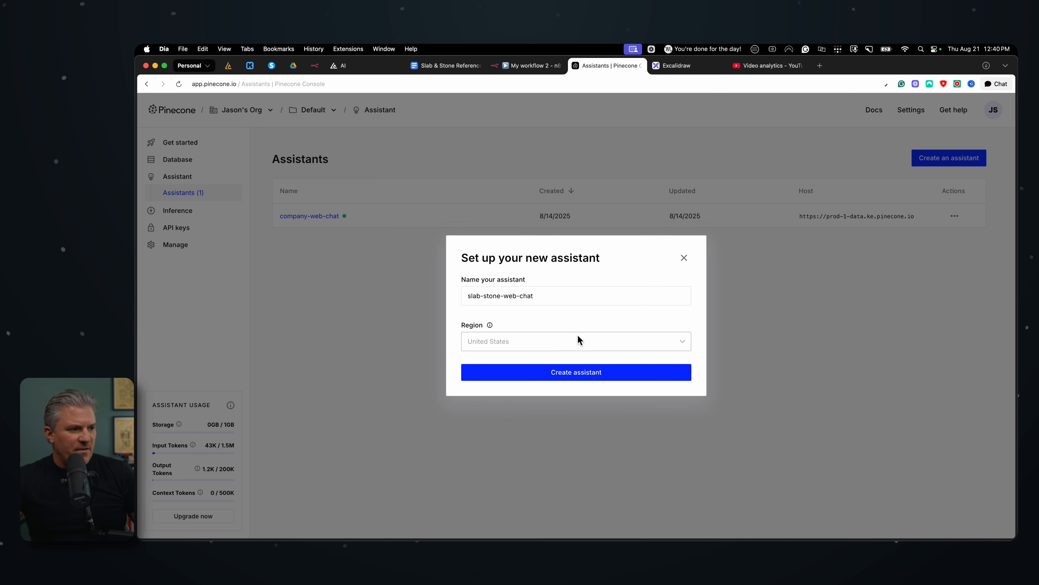
left_click(569, 377)
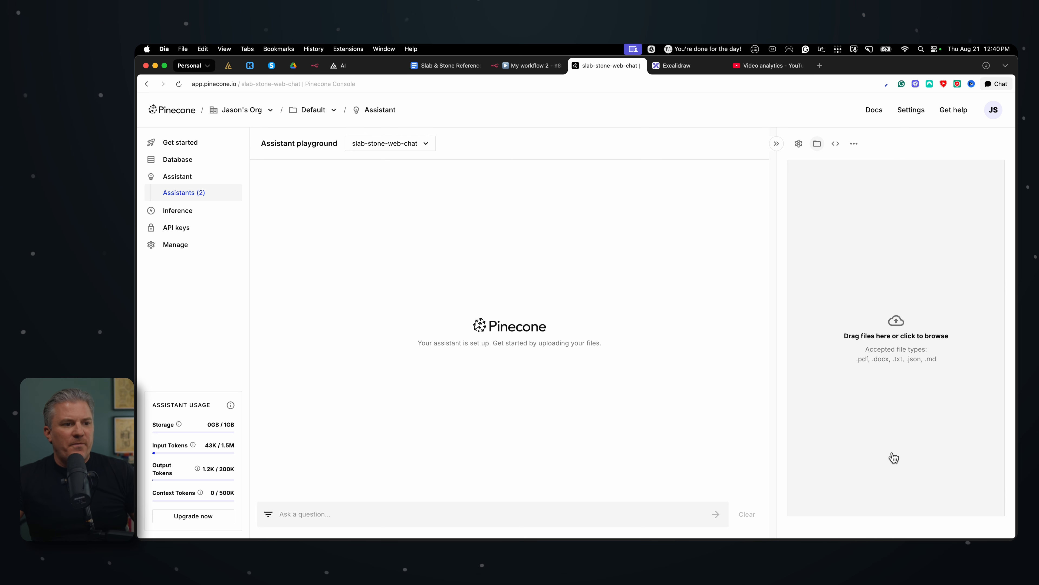
Switch to the Slab & Stone Reference Manual in Google Docs and read through its services, pricing, install process and timelines
left_click(440, 66)
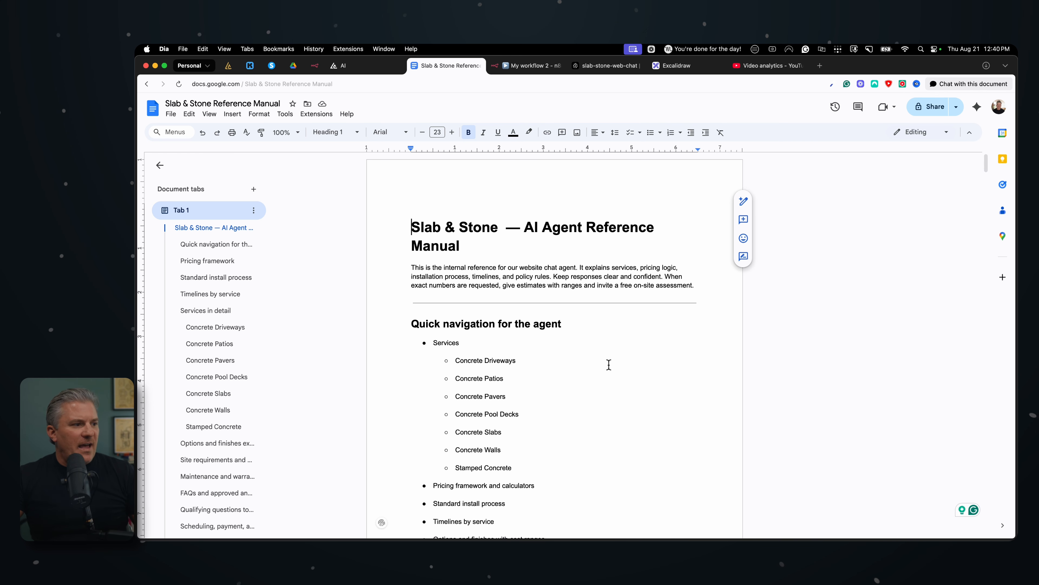
scroll(560, 389, "down", 5)
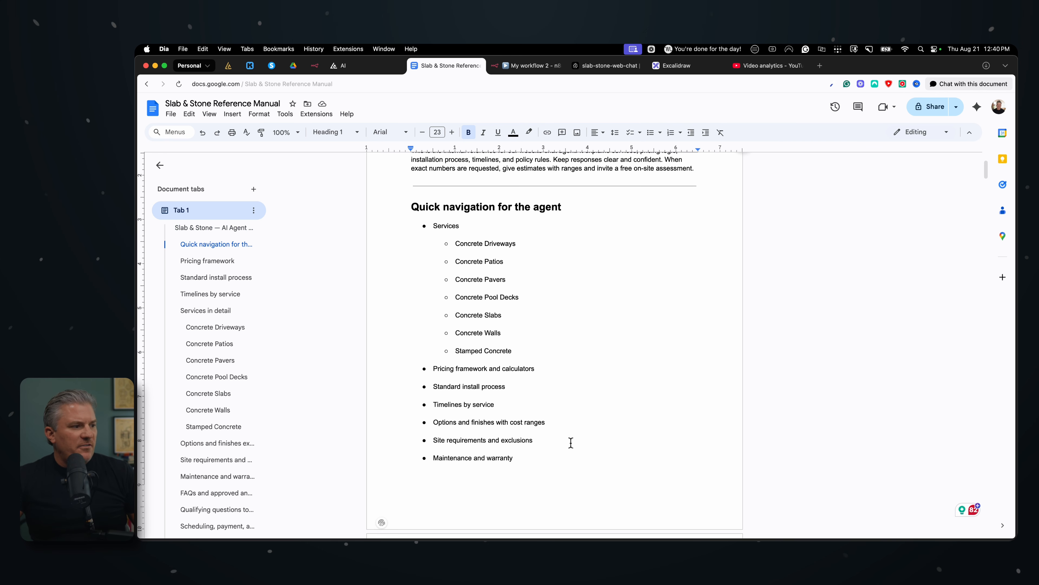
scroll(571, 442, "down", 20)
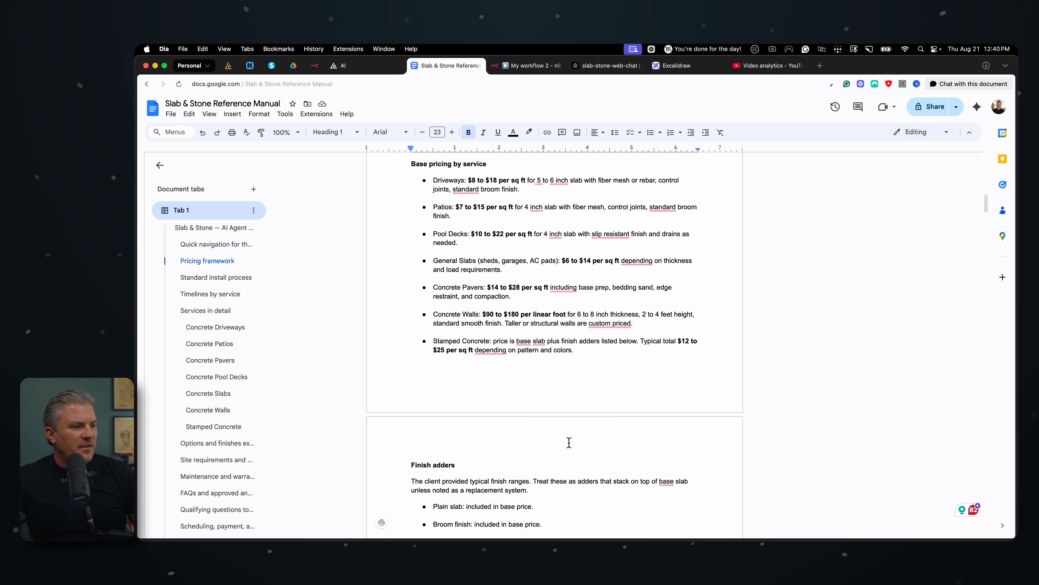
scroll(569, 442, "down", 15)
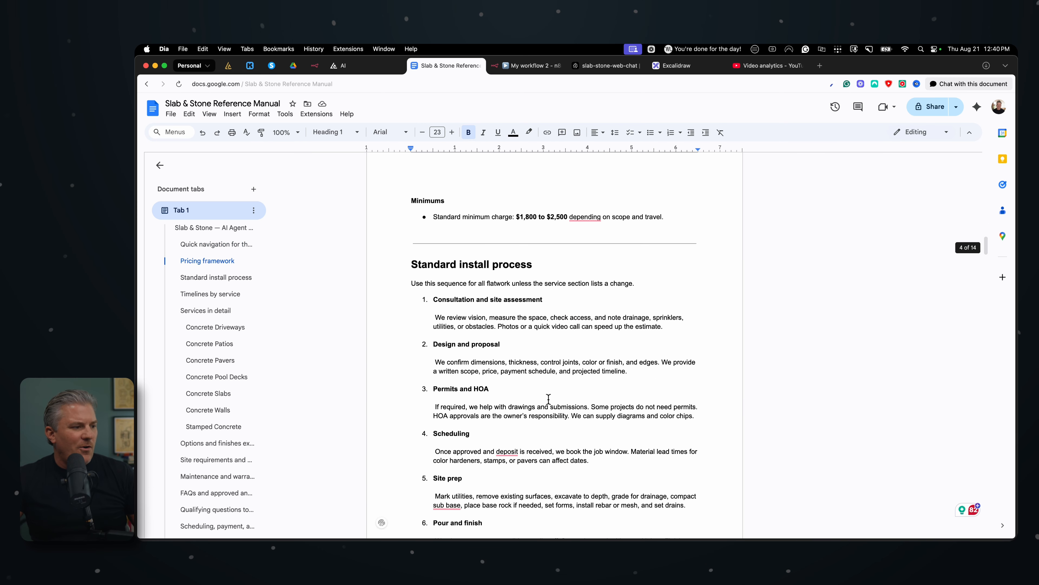
scroll(548, 399, "down", 3)
scroll(566, 412, "down", 5)
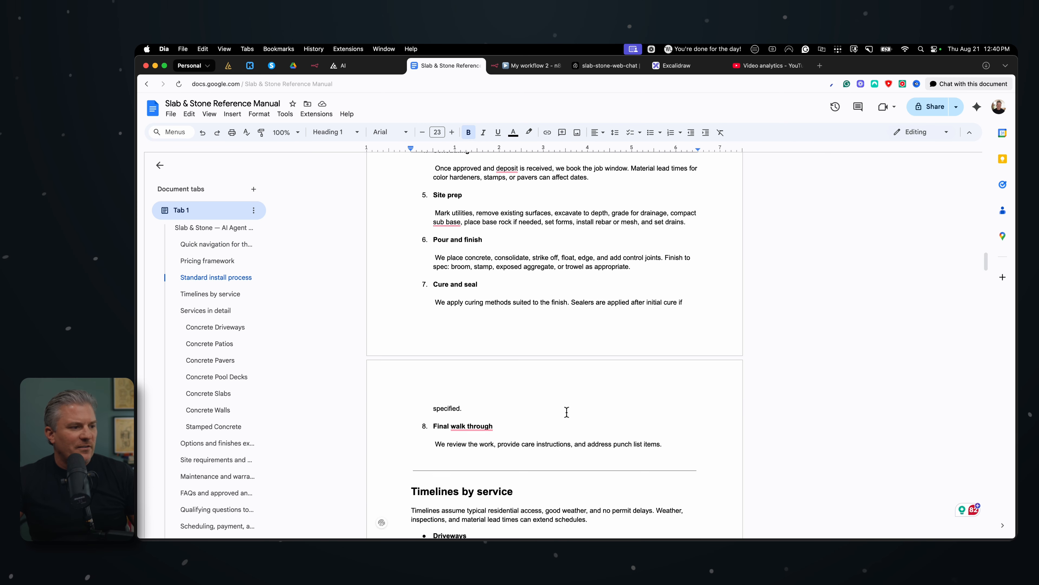
scroll(566, 412, "down", 8)
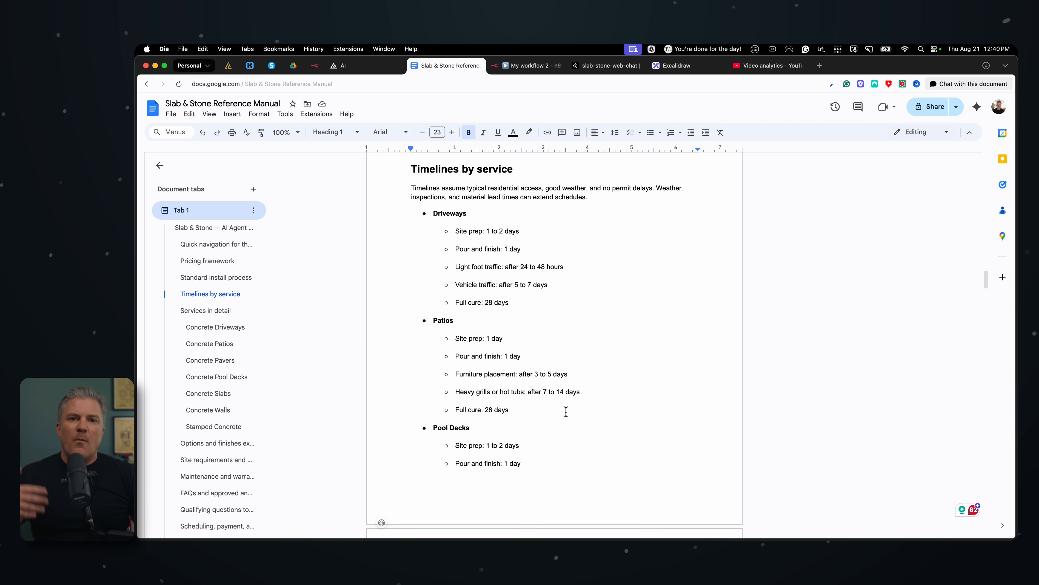
scroll(561, 345, "up", 20)
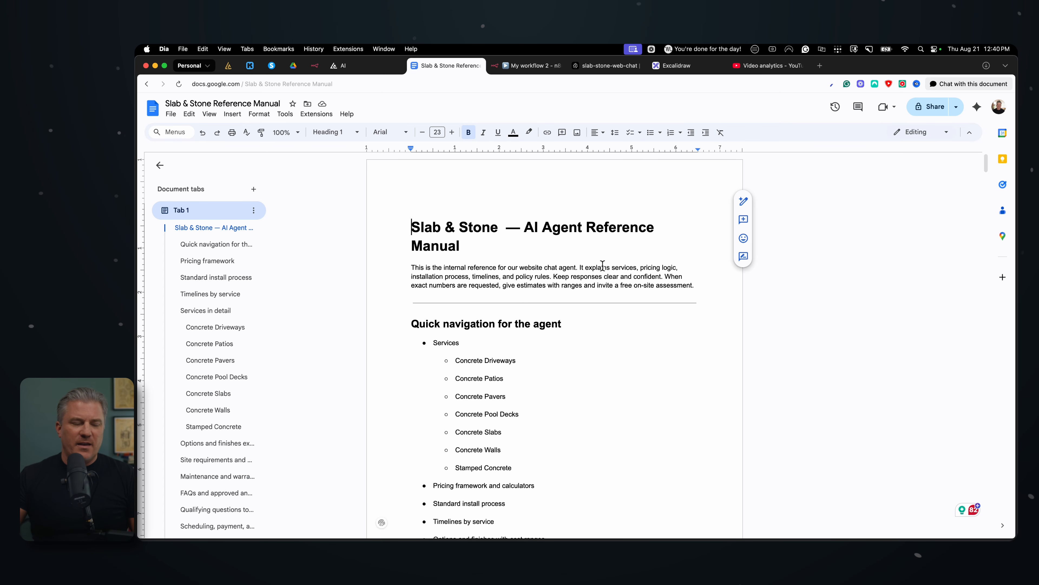
Examine the manual's heading structure, from the title to the "Quick navigation for the agent" and "Pricing framework" sections
left_click_drag(408, 226, 673, 244)
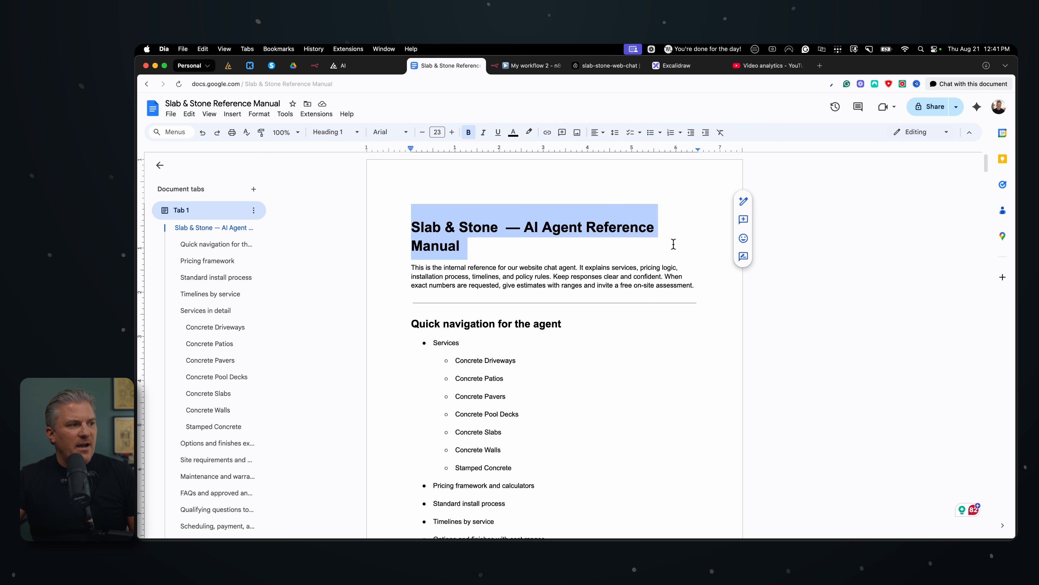
left_click(571, 246)
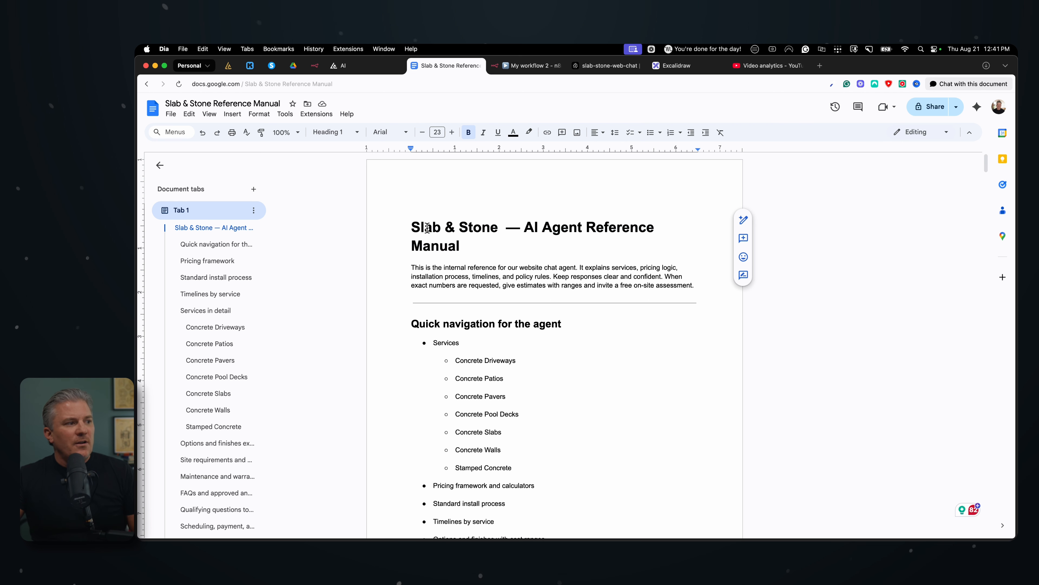
left_click_drag(412, 226, 457, 246)
left_click(475, 225)
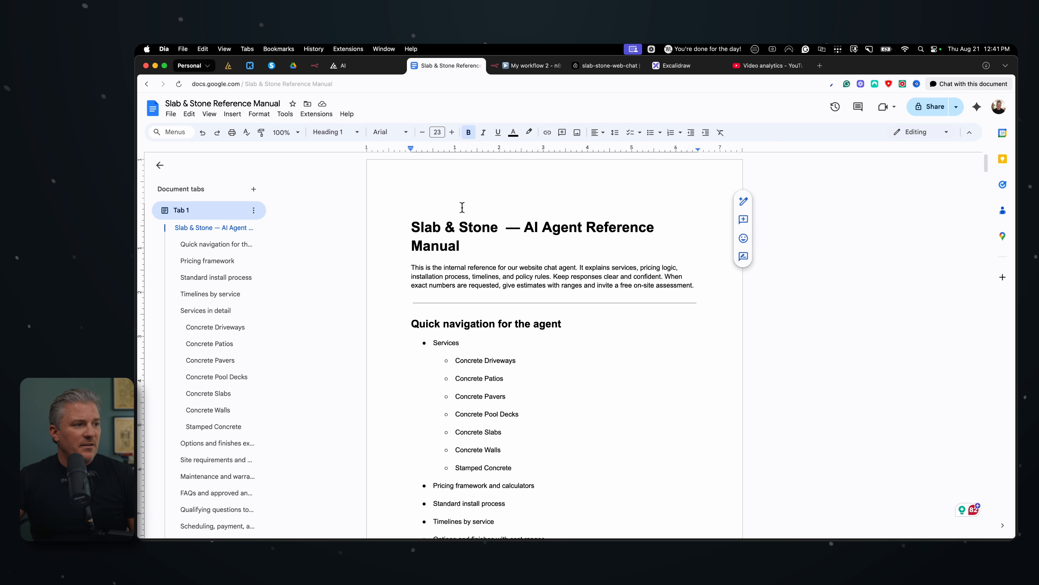
left_click_drag(519, 225, 533, 246)
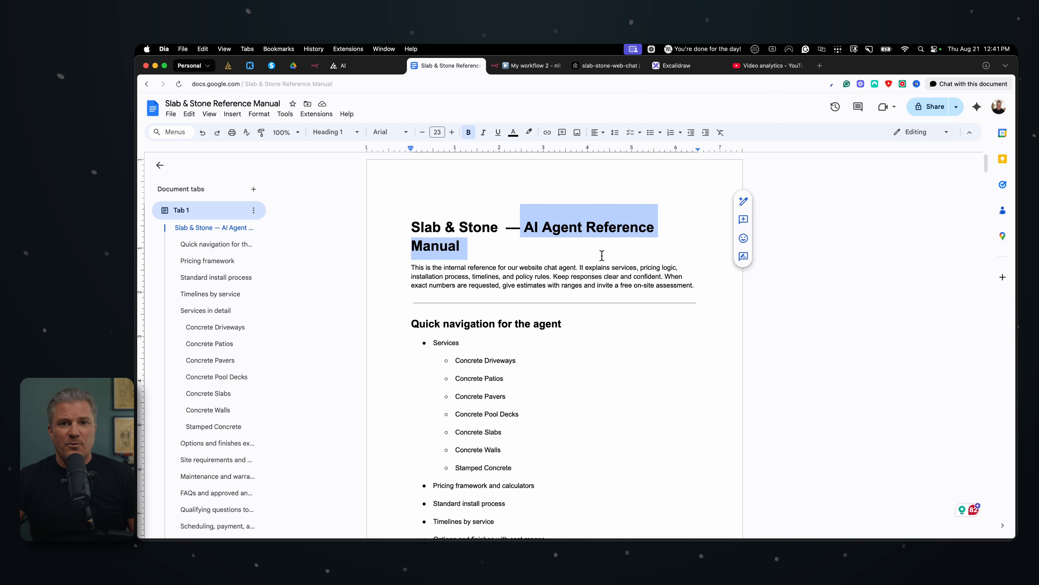
left_click(600, 260)
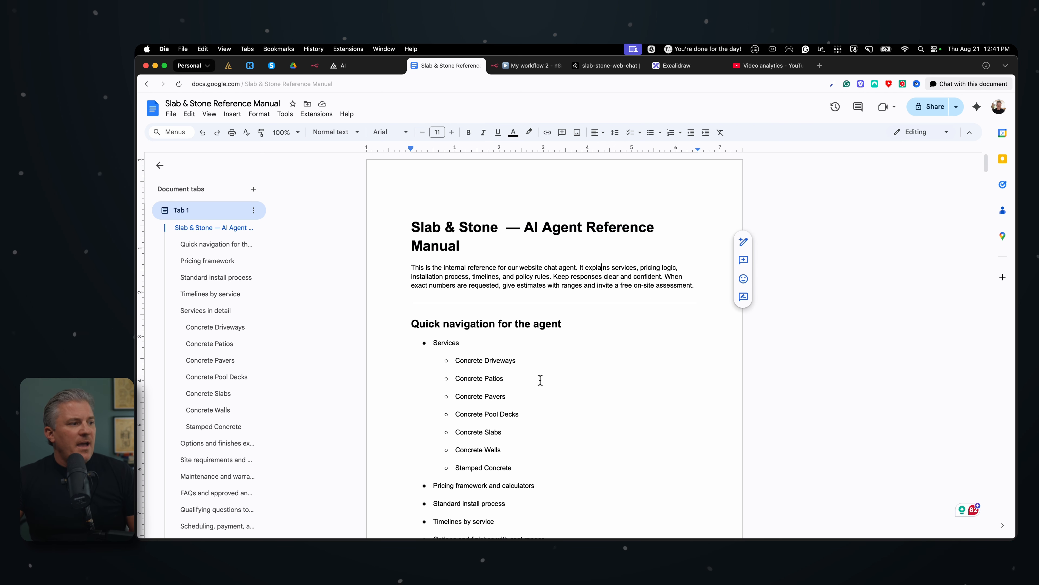
scroll(538, 378, "down", 3)
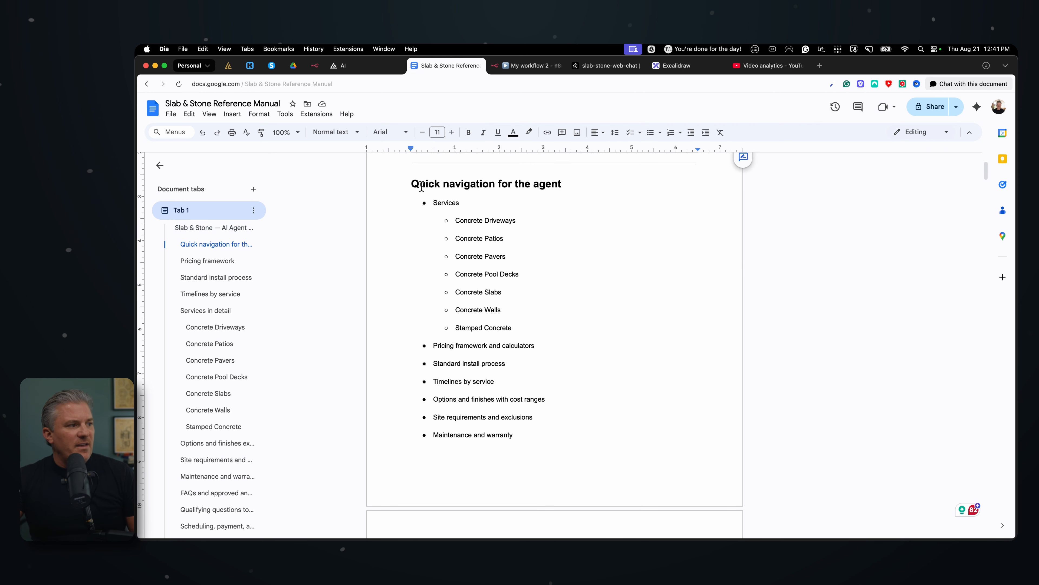
left_click_drag(422, 186, 540, 188)
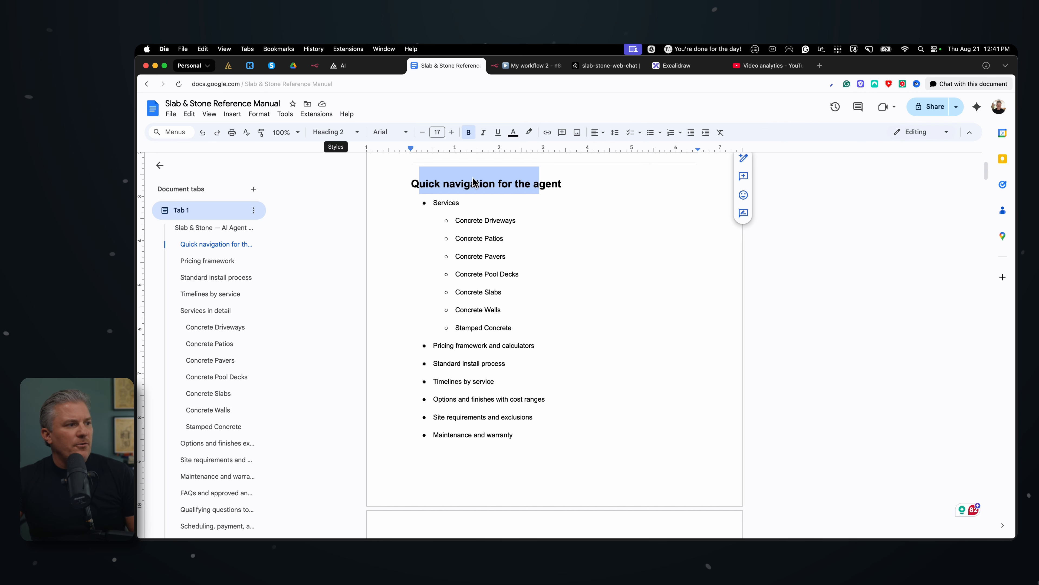
scroll(506, 399, "down", 8)
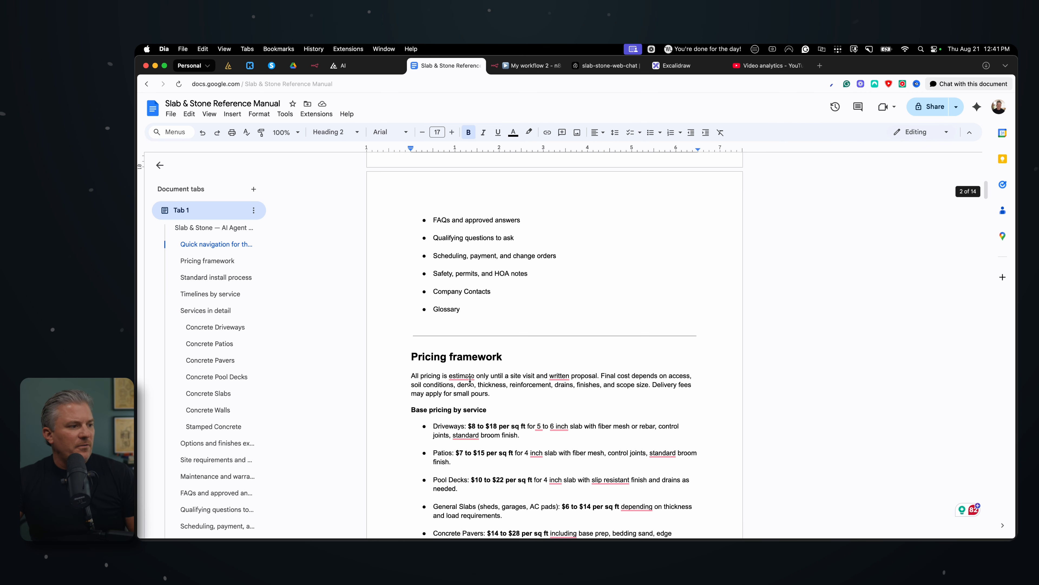
left_click(465, 356)
scroll(531, 452, "down", 2)
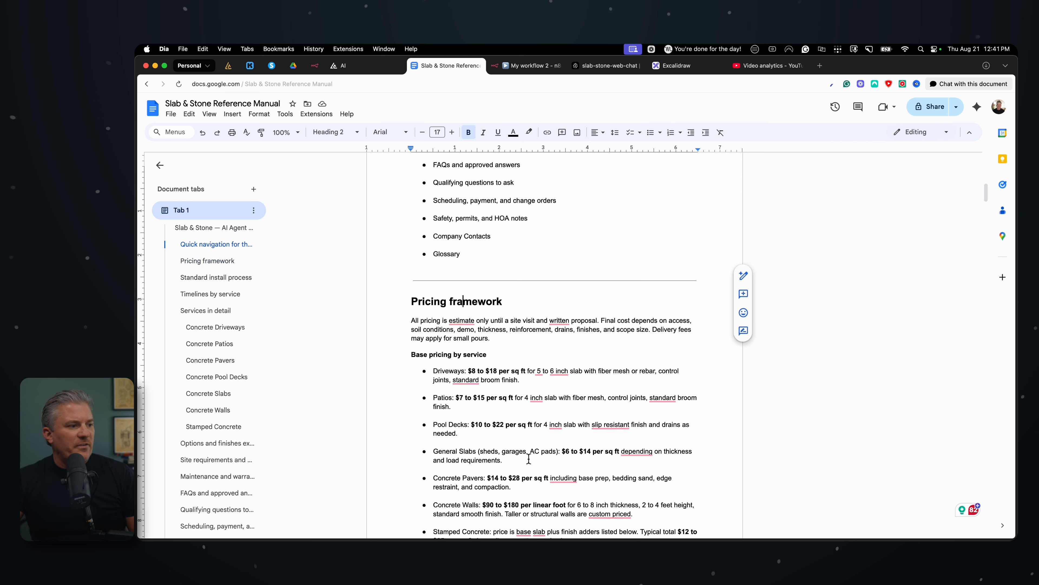
scroll(528, 459, "down", 5)
scroll(528, 459, "up", 9)
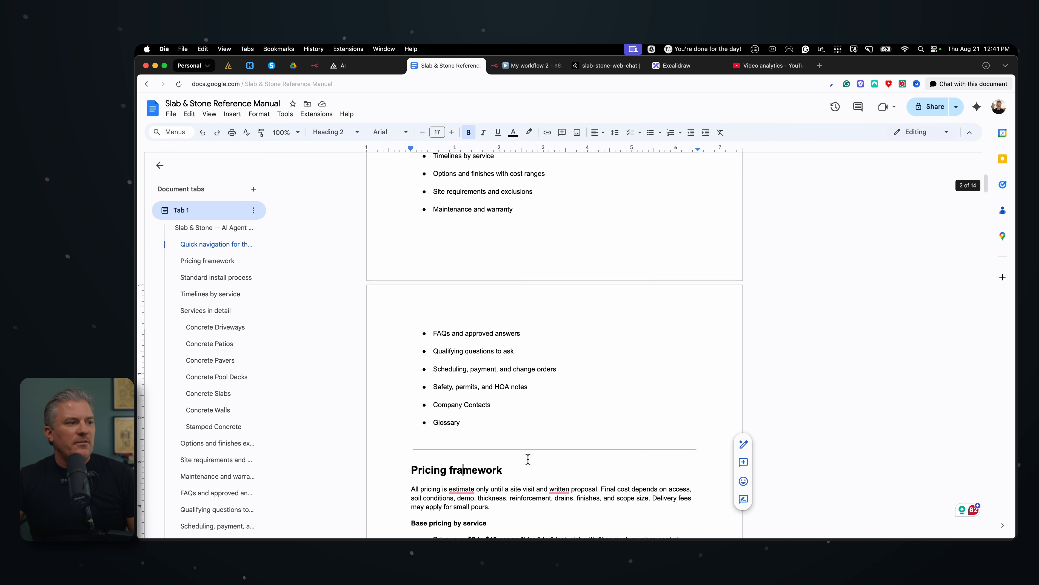
scroll(528, 459, "up", 9)
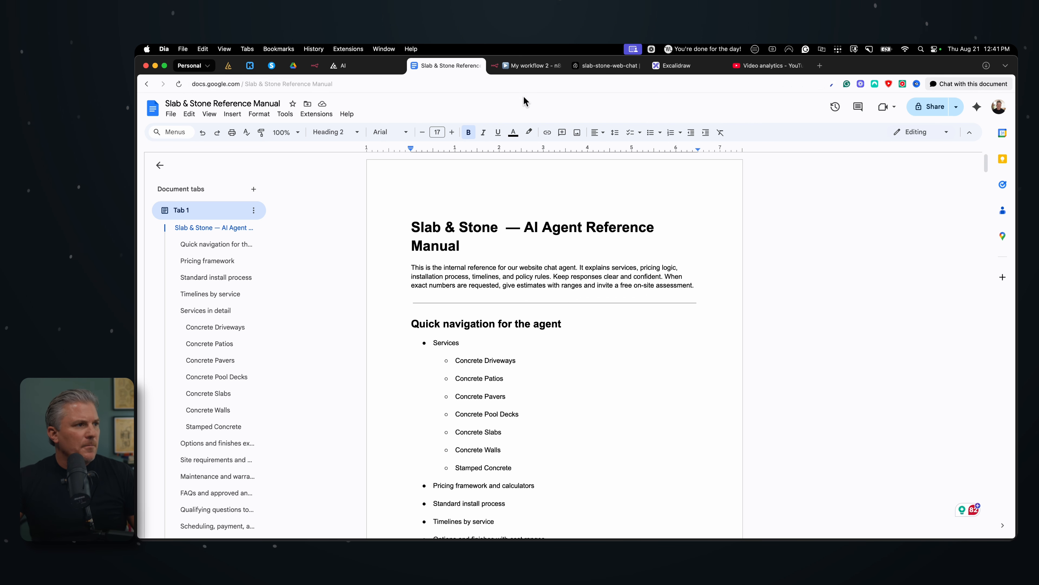
Return to Pinecone, find "Slab & Stone Reference Manual.docx" in Finder by searching "slab", and import it into the slab-stone-web-chat assistant
left_click(603, 69)
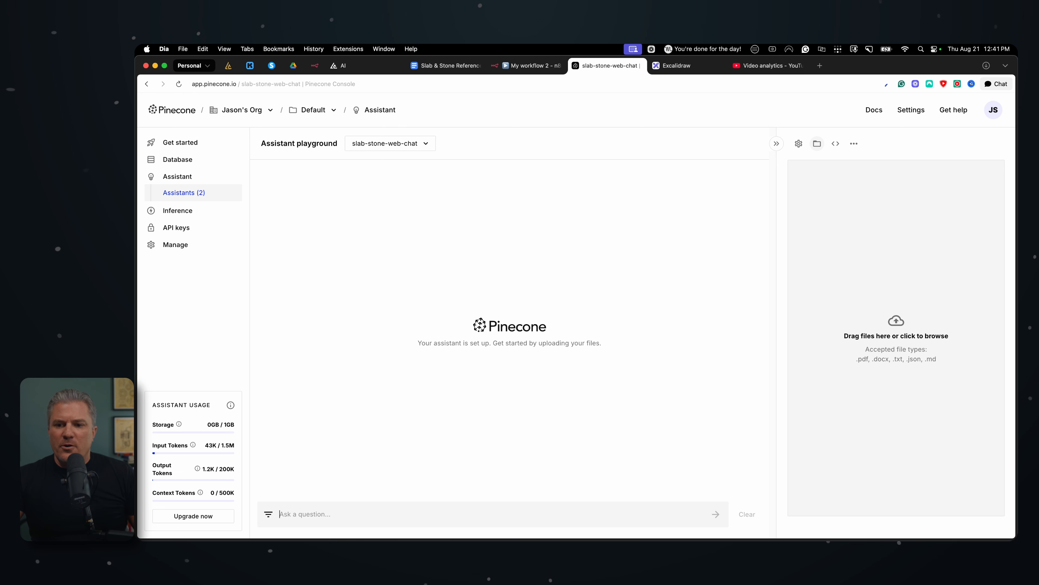
key("super+Tab")
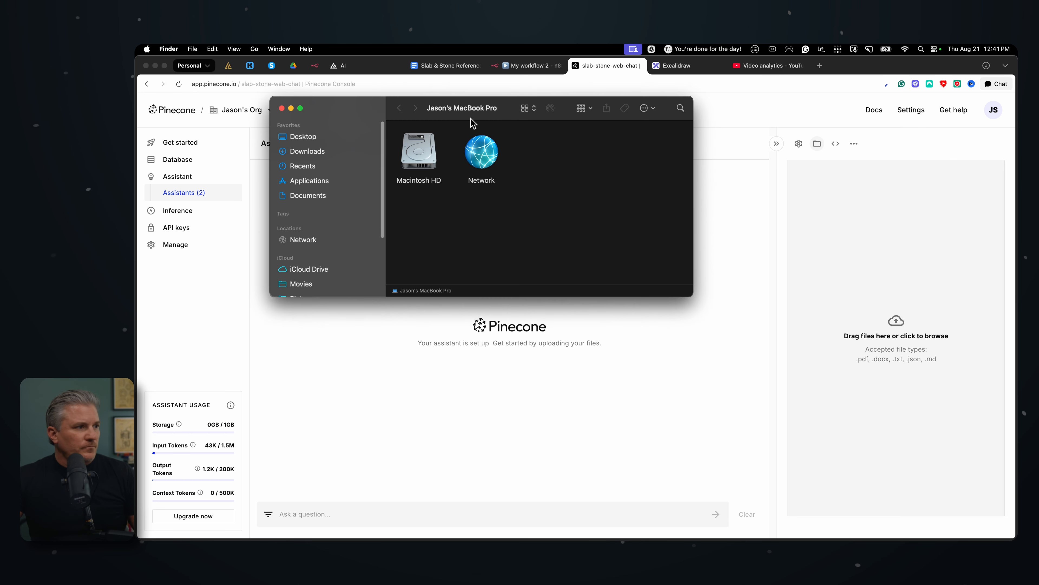
left_click(681, 108)
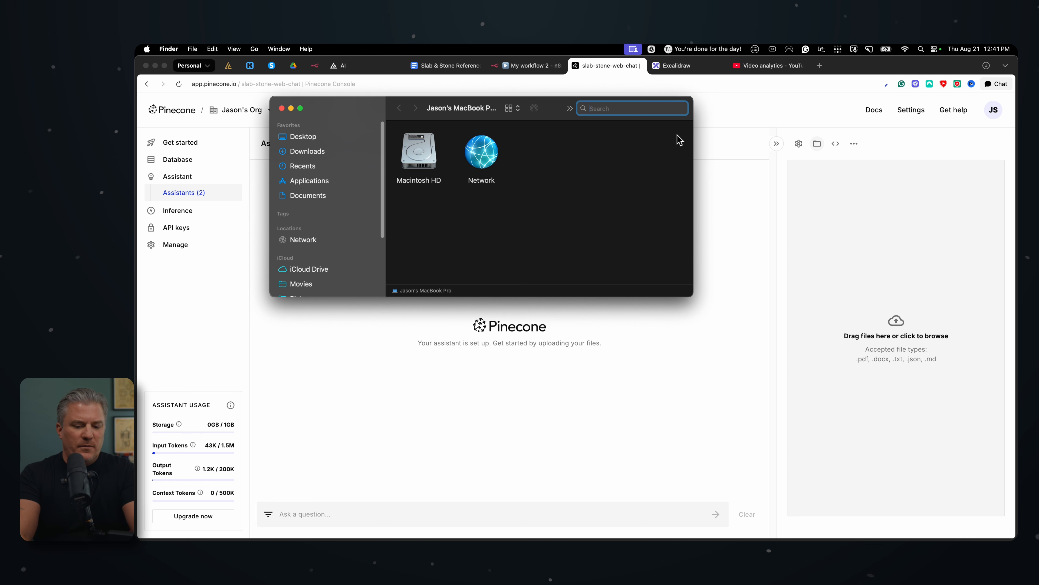
type("slab")
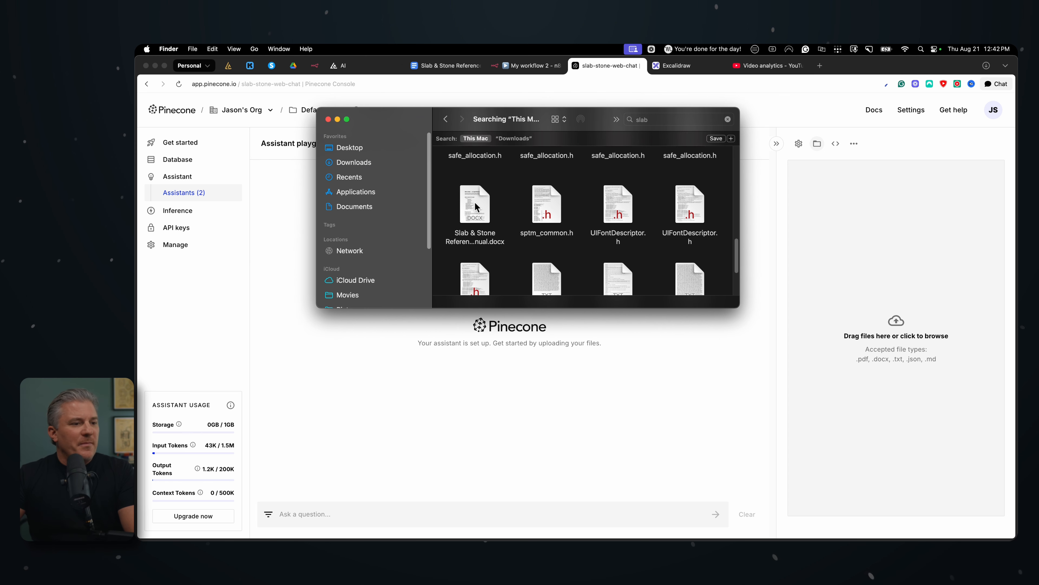
left_click_drag(472, 203, 906, 257)
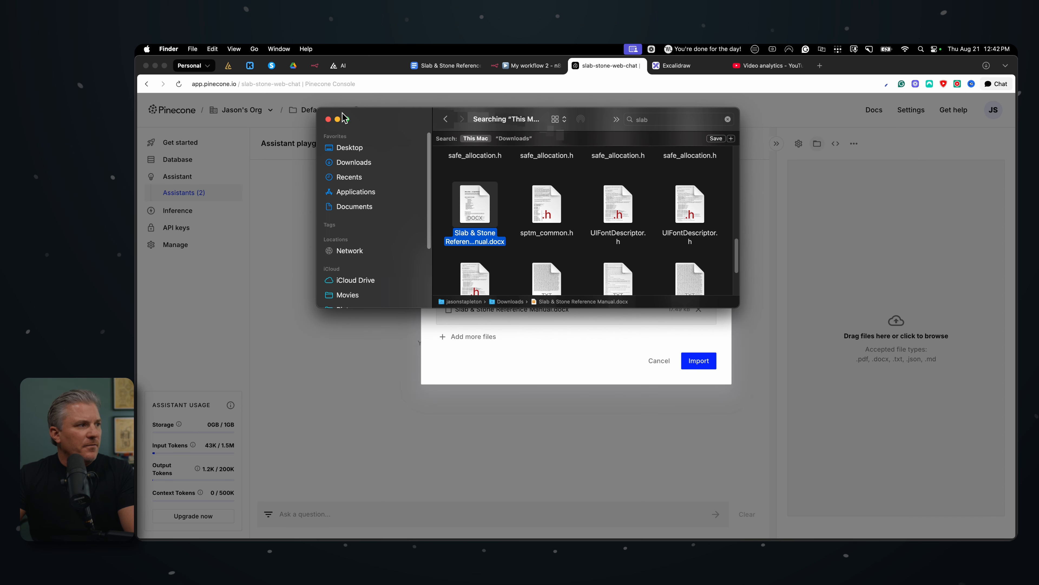
left_click(328, 119)
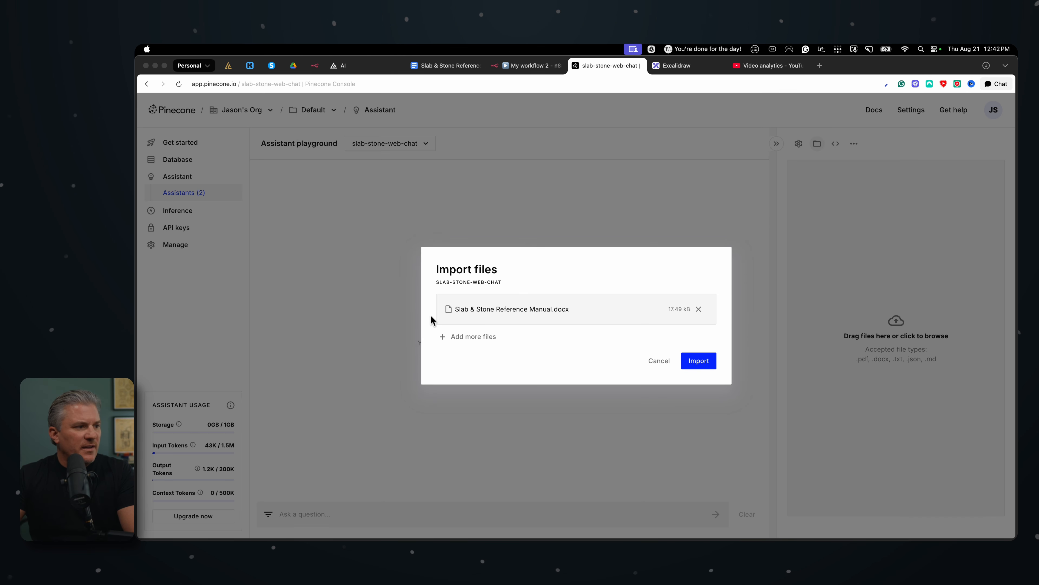
left_click(698, 360)
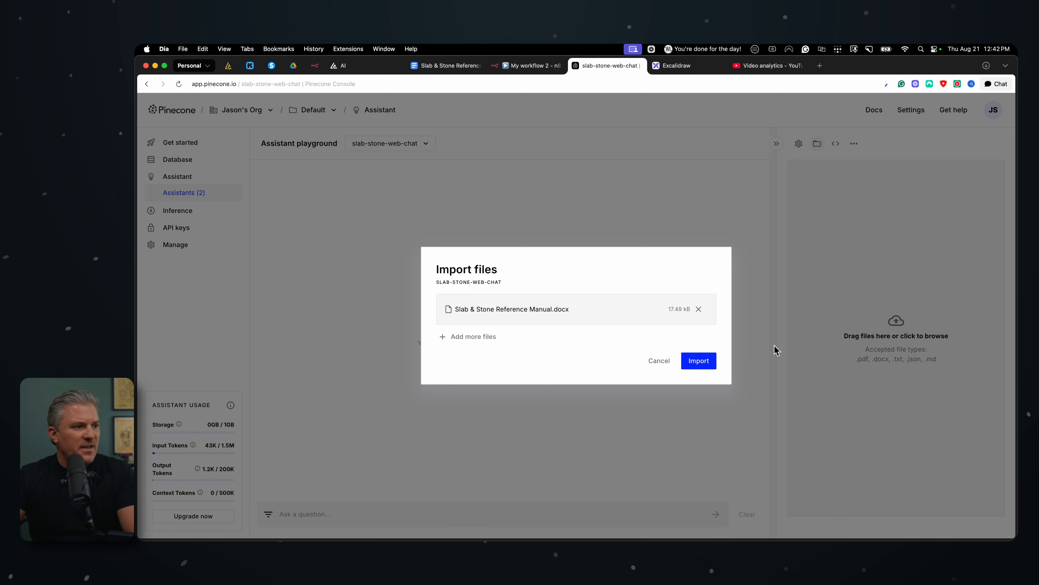
Confirm the import of Slab & Stone Reference Manual.docx and open the Pinecone Assistant guides in the Pinecone Docs
left_click(698, 364)
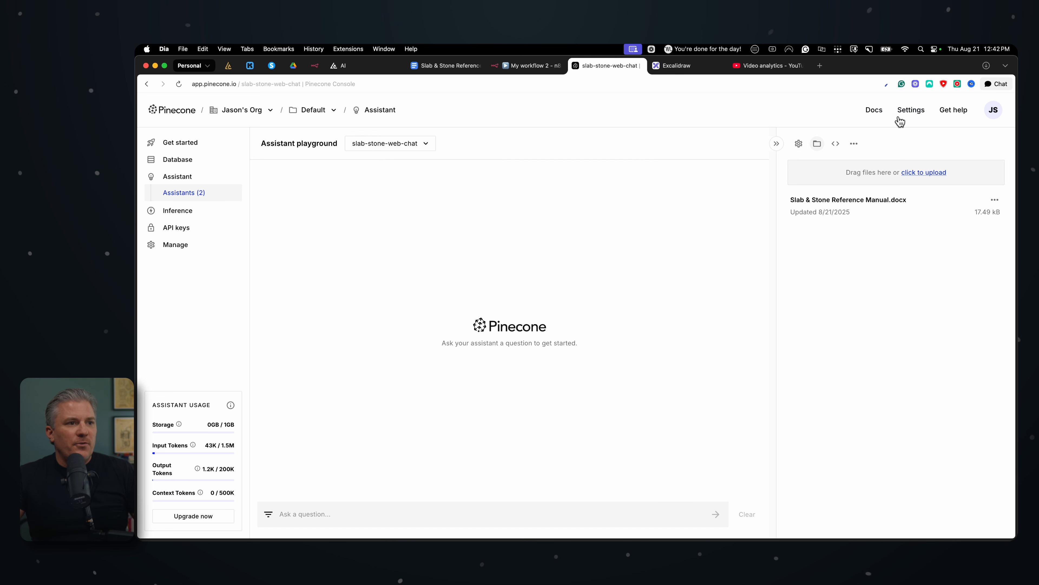
left_click(874, 109)
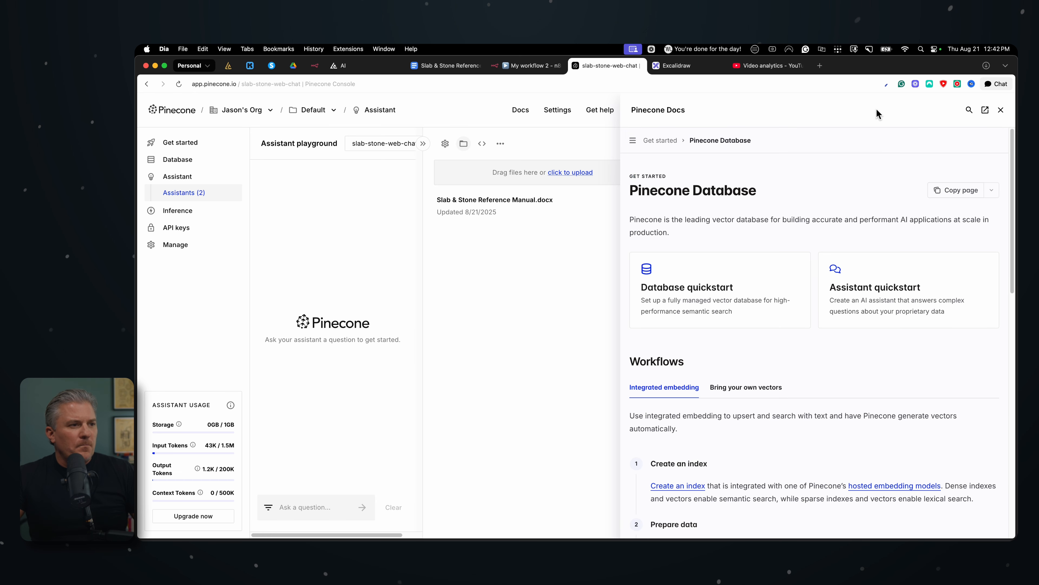
left_click(634, 143)
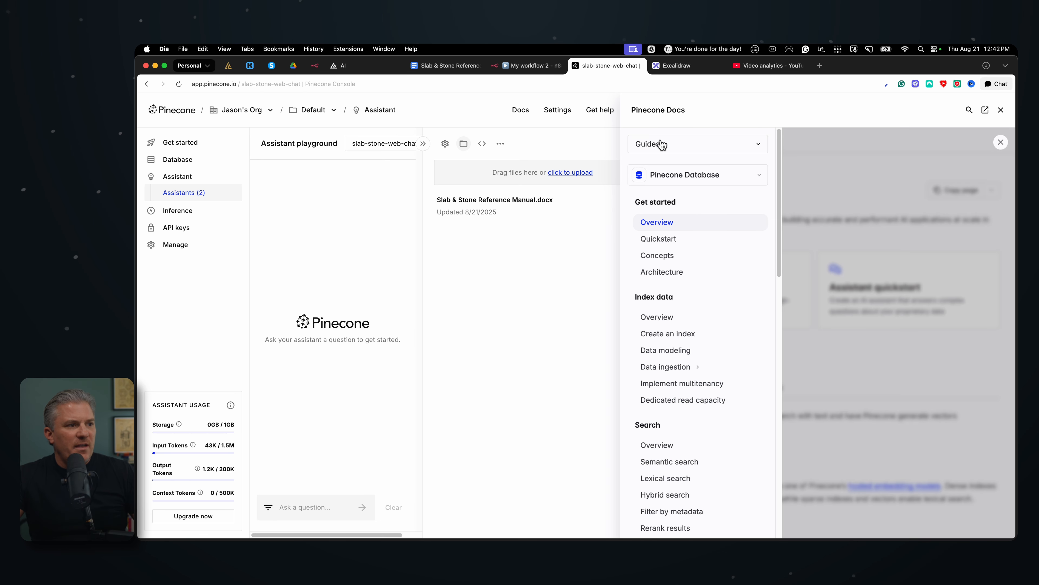
left_click(699, 182)
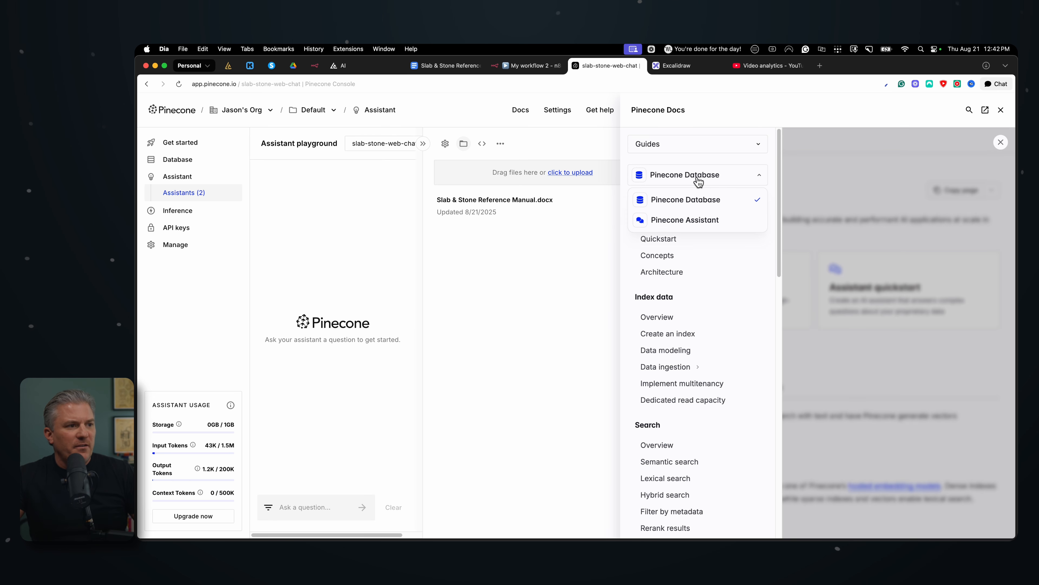
left_click(697, 221)
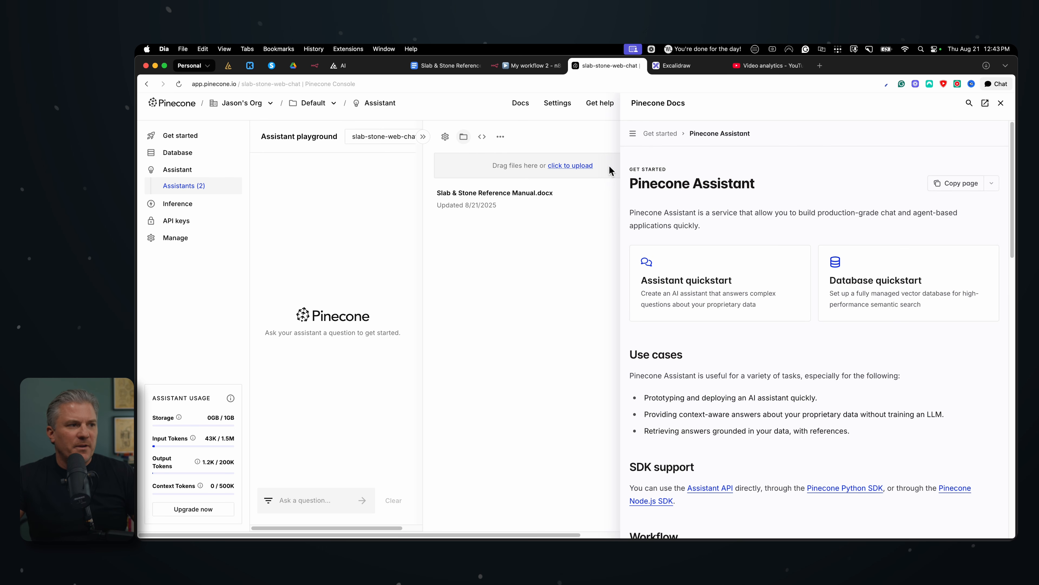
Open the docs page on chatting with an assistant through the standard interface and examine the curl example for the default response
left_click(633, 133)
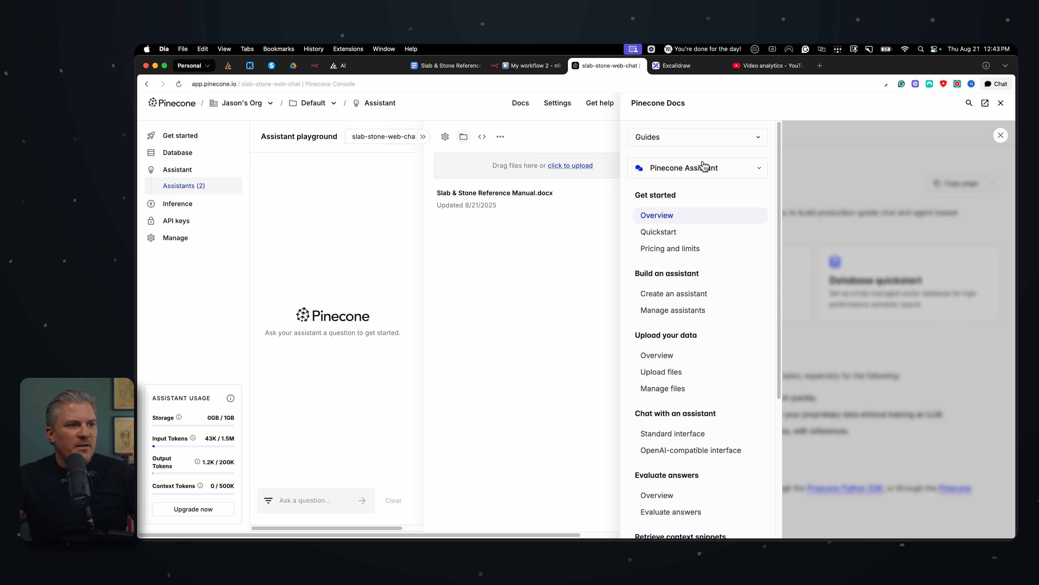
scroll(679, 309, "down", 3)
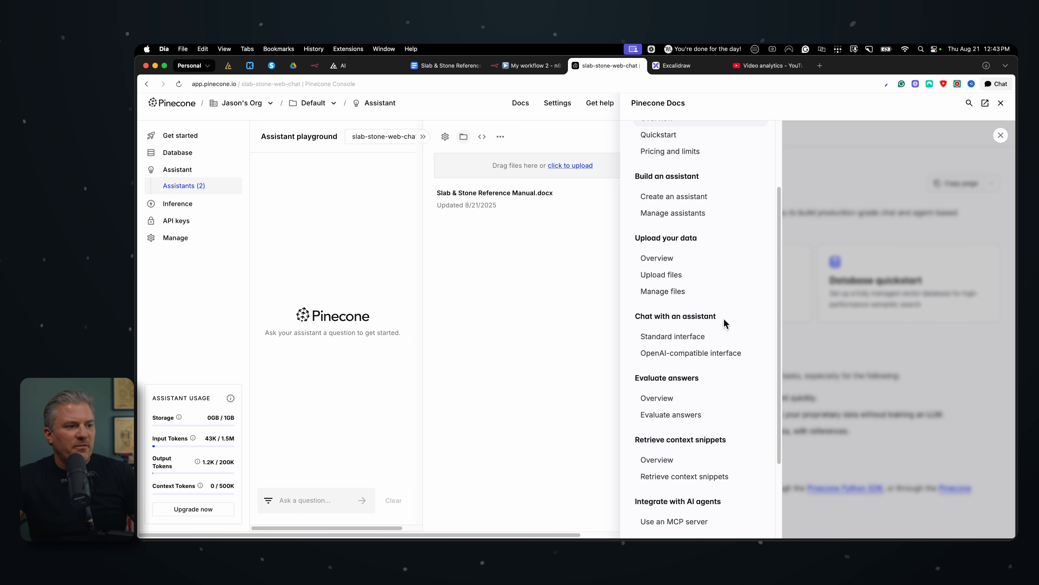
left_click(668, 340)
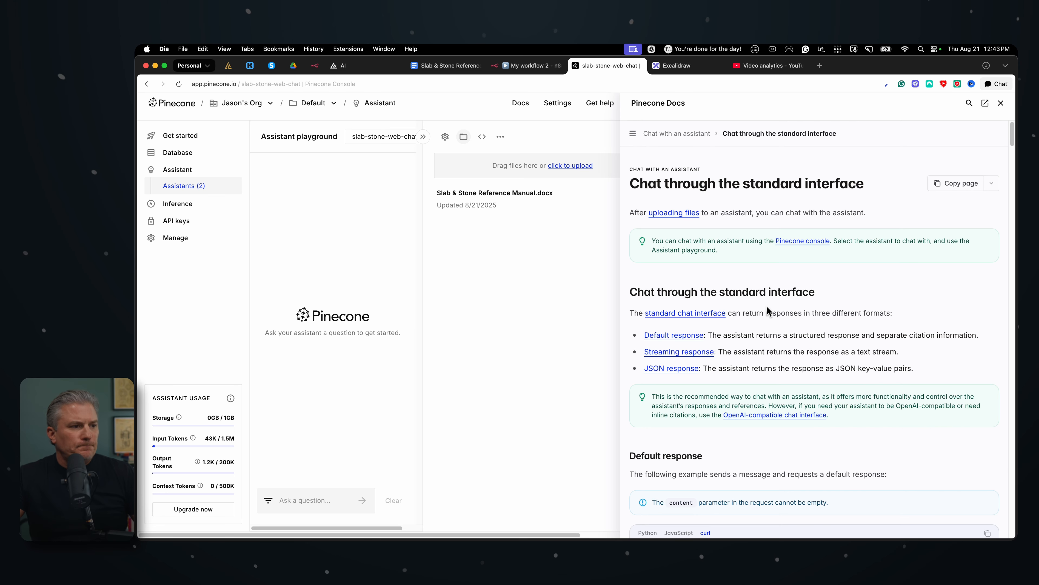
scroll(760, 307, "down", 2)
scroll(761, 307, "down", 8)
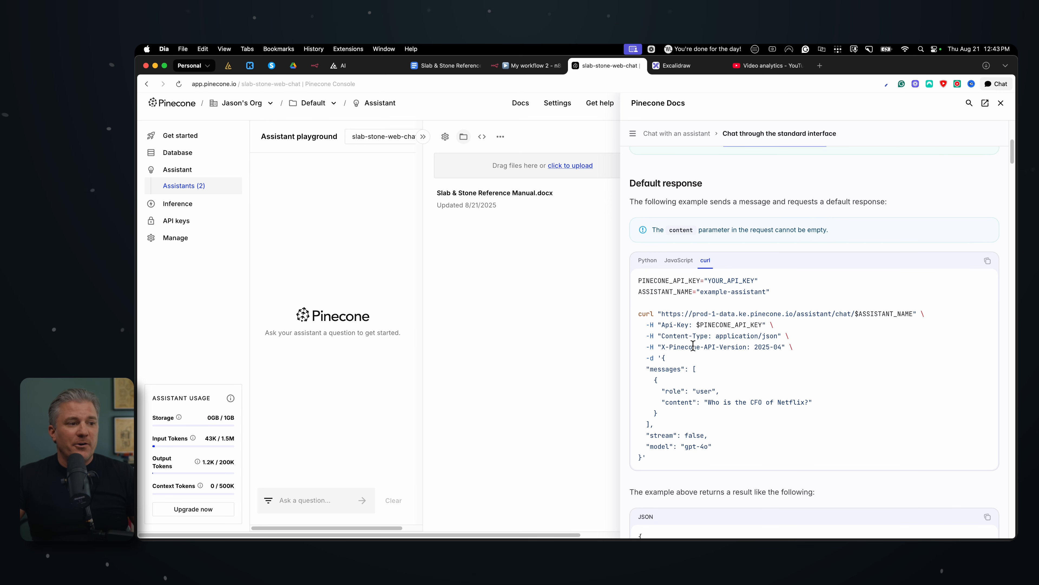
scroll(692, 346, "down", 1)
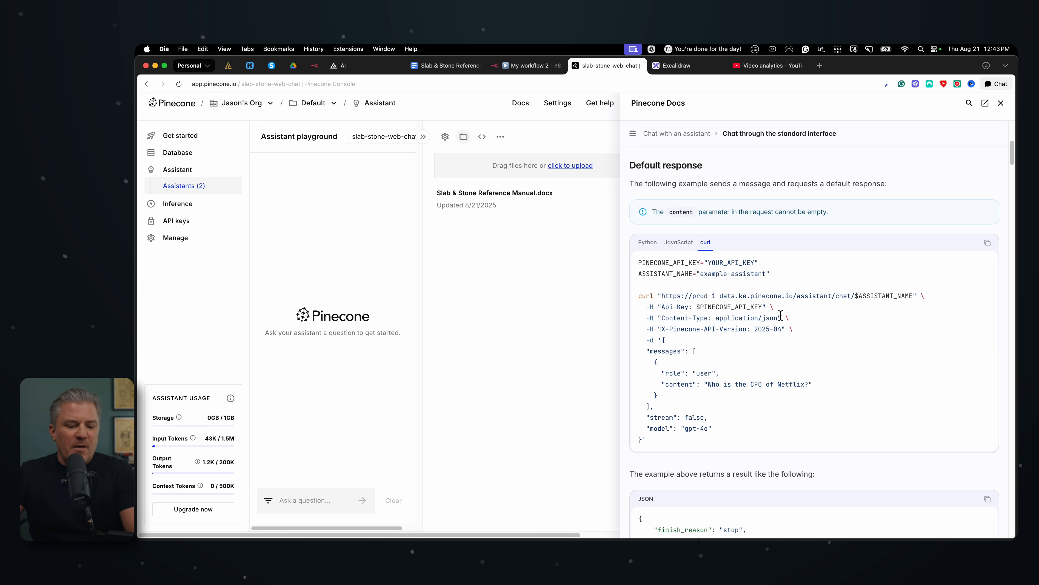
Check the docs' curl request example against the n8n Rag Questions tool and set the tool's method to POST
left_click(533, 66)
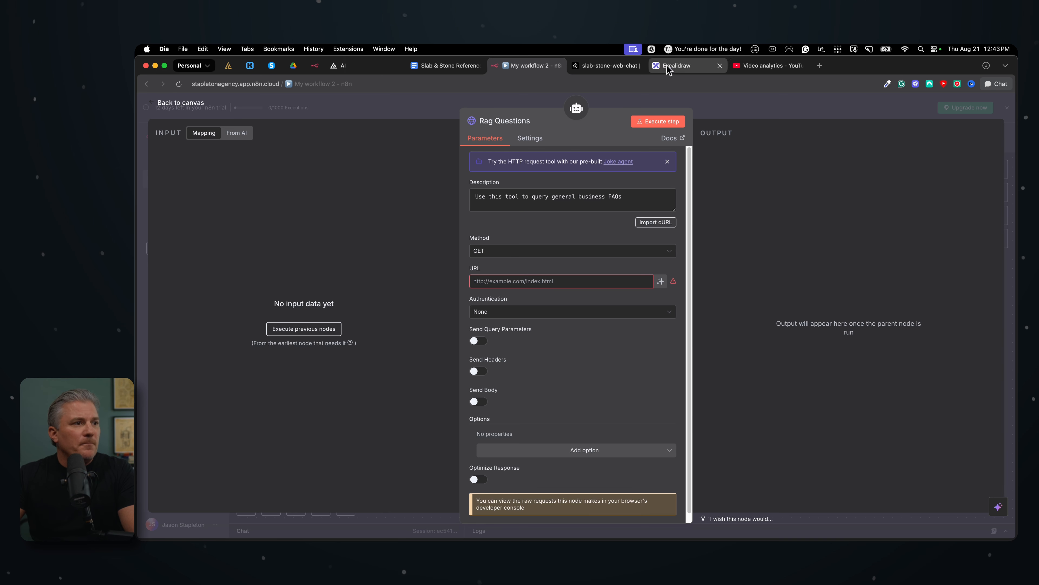
left_click(610, 65)
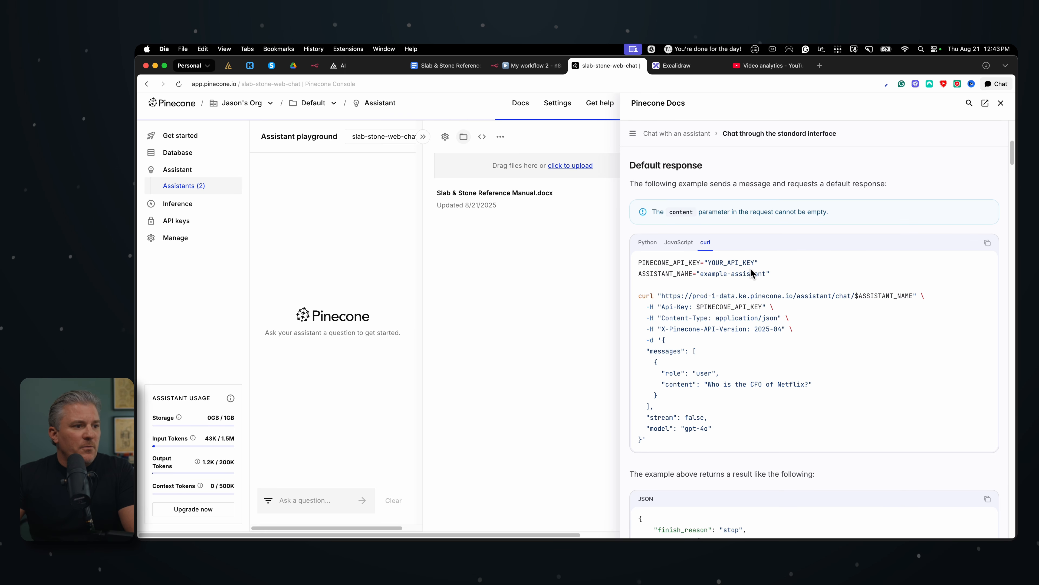
scroll(758, 273, "up", 1)
scroll(767, 281, "down", 1)
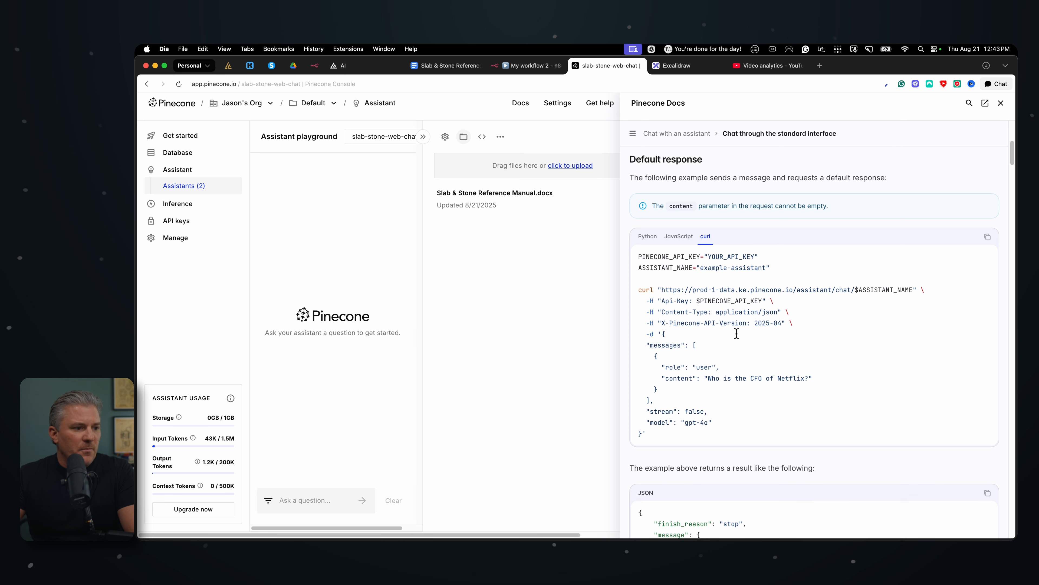
scroll(691, 399, "up", 1)
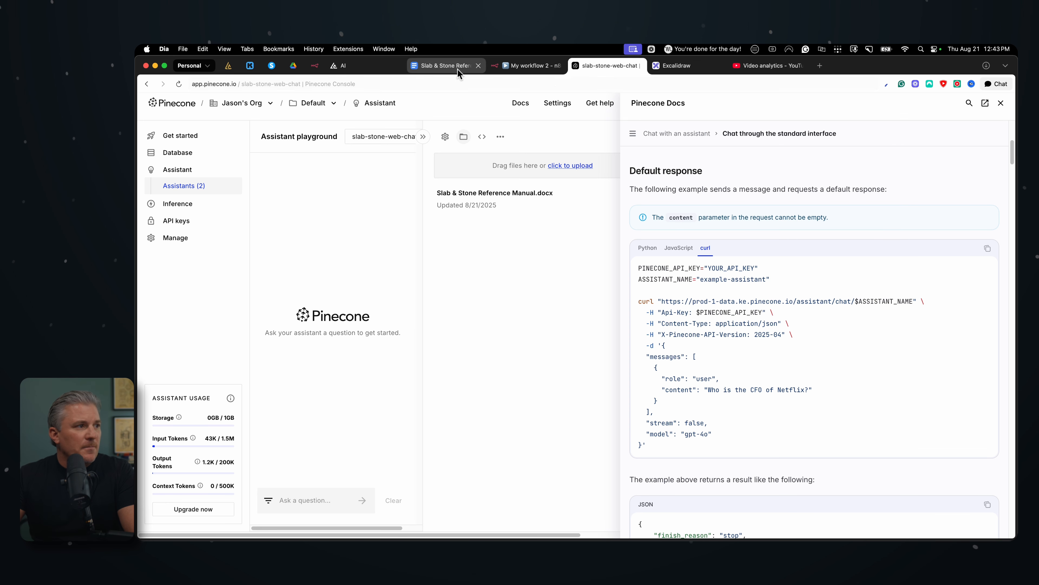
left_click(524, 66)
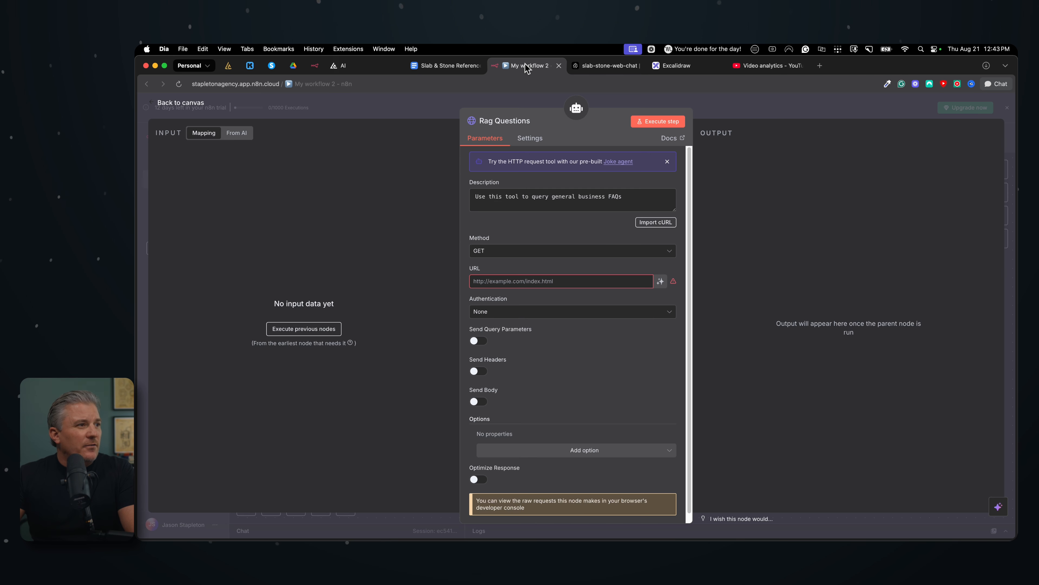
left_click(493, 251)
left_click(503, 353)
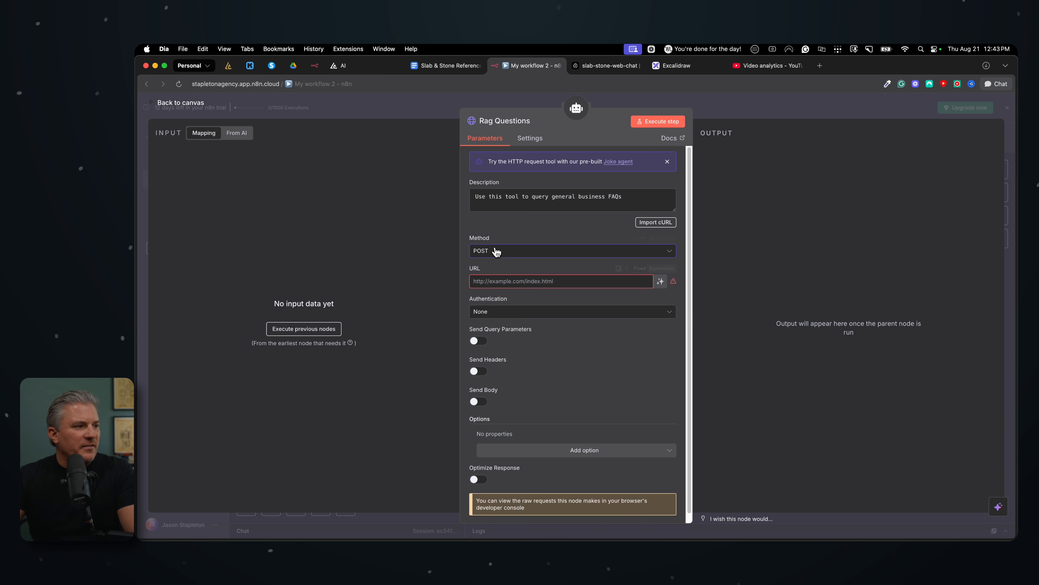
left_click(607, 68)
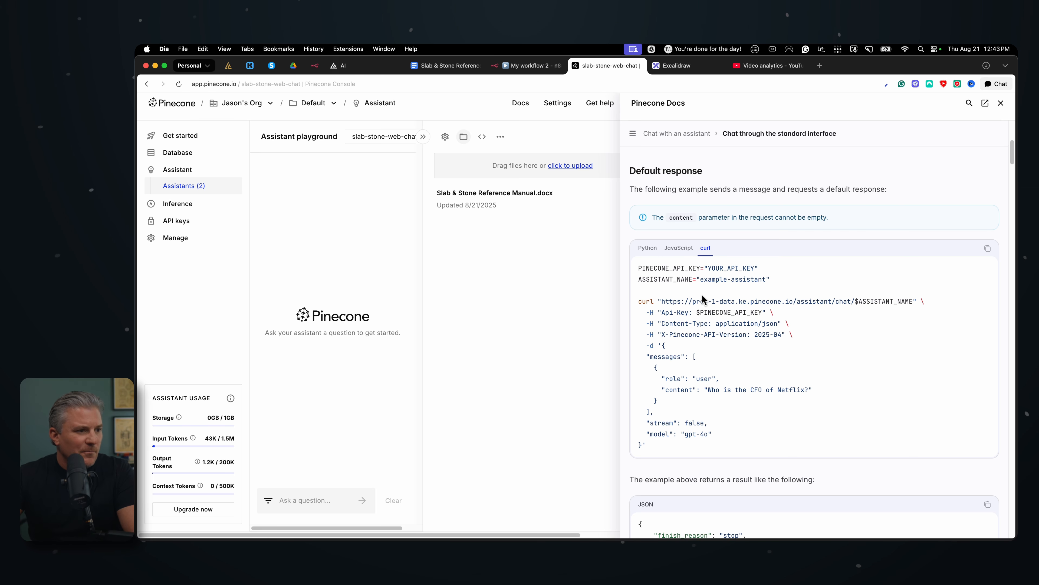
scroll(702, 327, "down", 2)
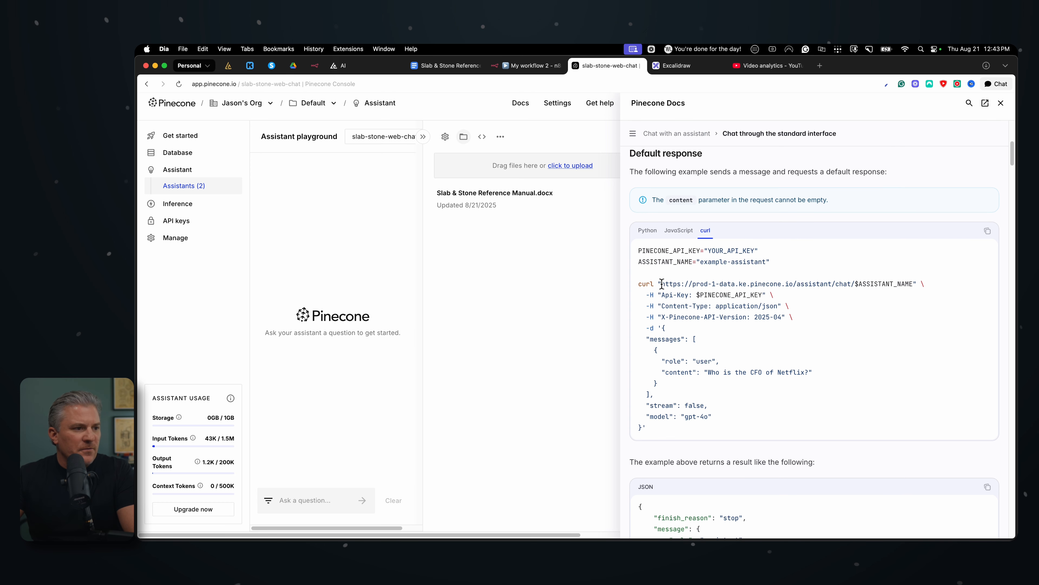
left_click_drag(662, 283, 901, 280)
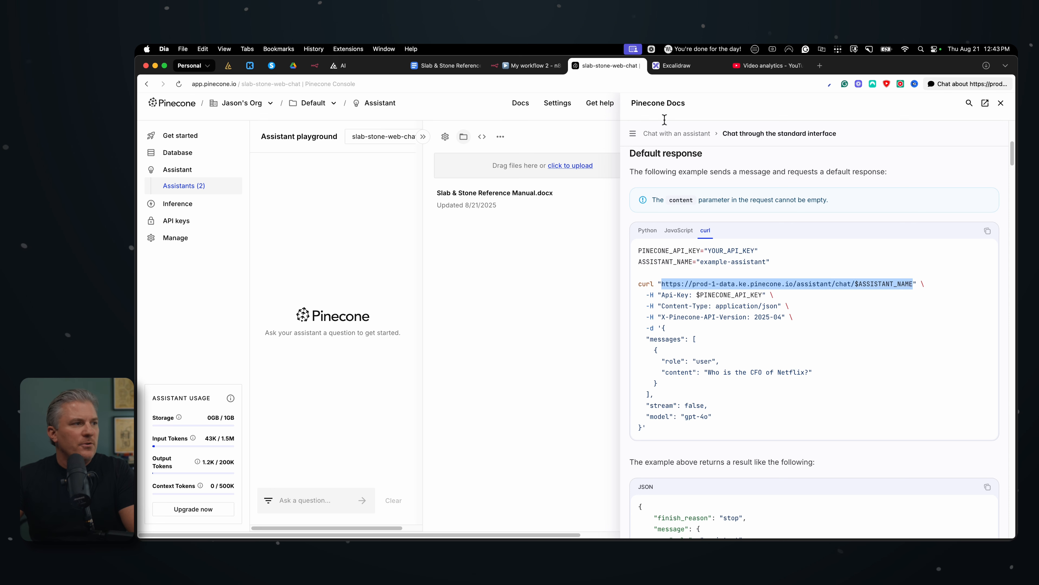
left_click(527, 68)
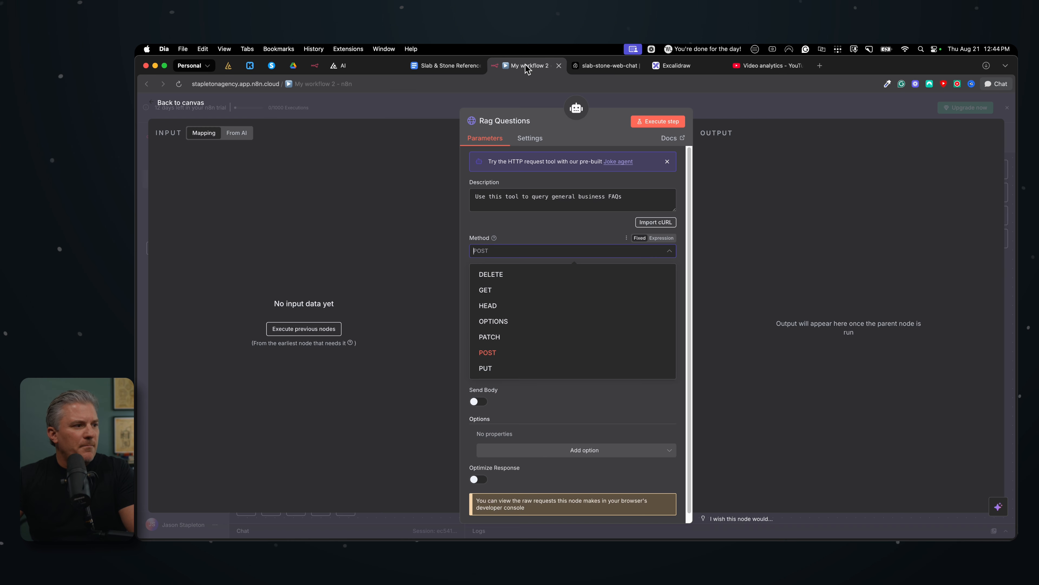
left_click(516, 226)
left_click(521, 283)
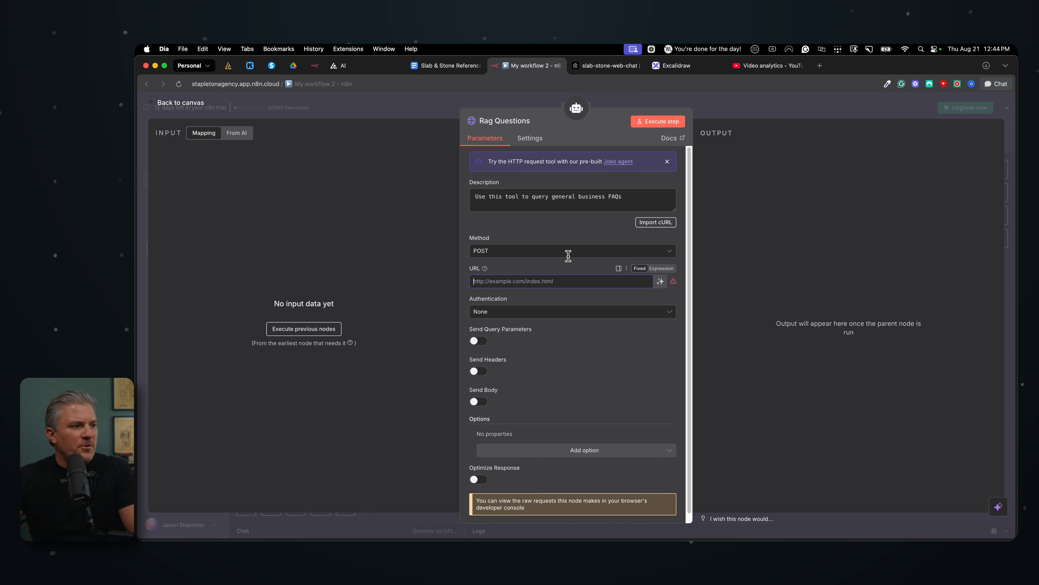
type("https://prod-1-data.ke.pinecone.io/assistant/chat/$ASSISTANT_NAME")
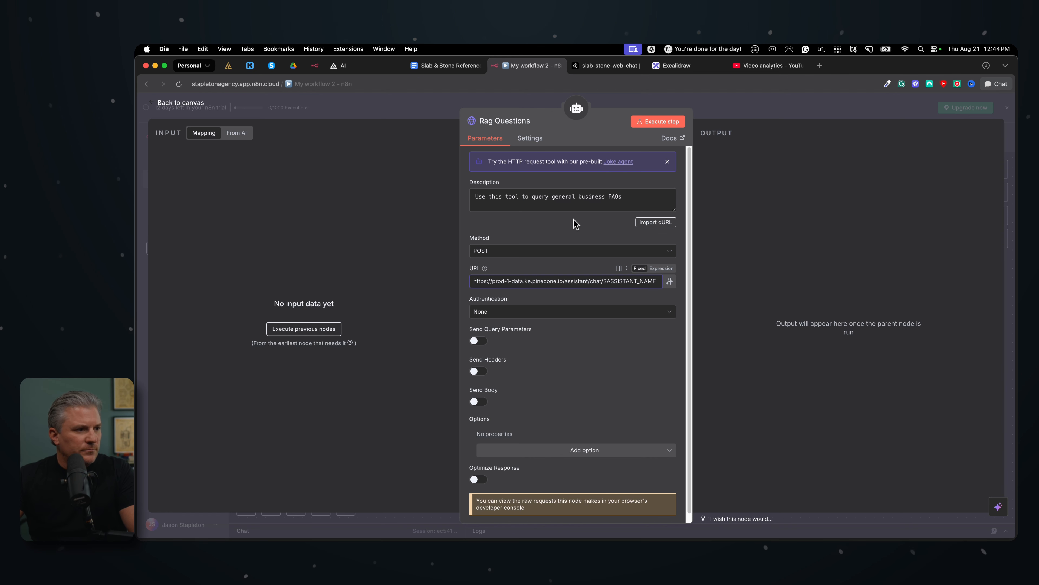
left_click(551, 214)
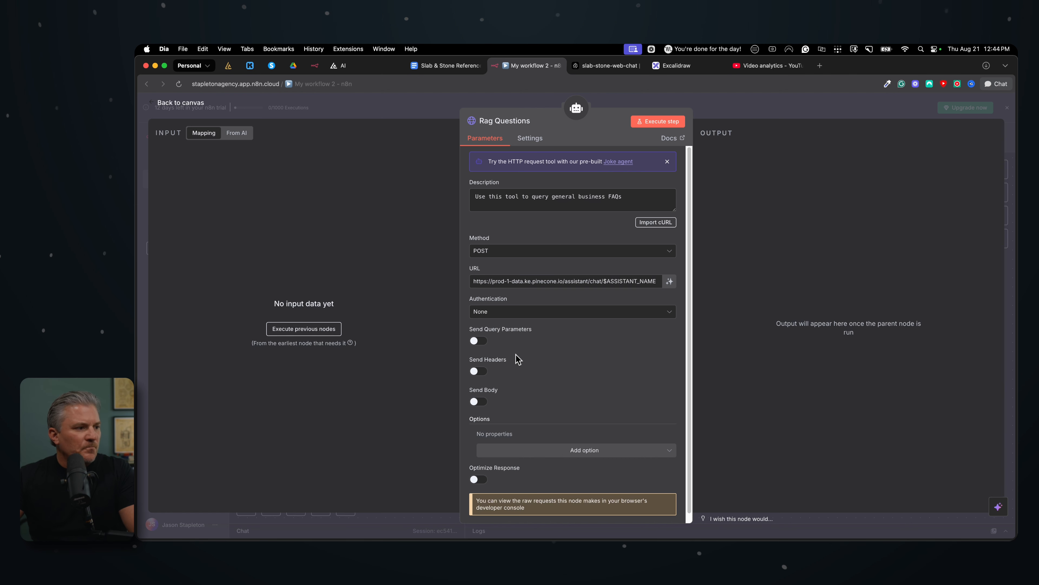
Enable sending headers in the Rag Questions tool and name the first header parameter Api-Key, copied from the Pinecone curl example
scroll(526, 387, "down", 1)
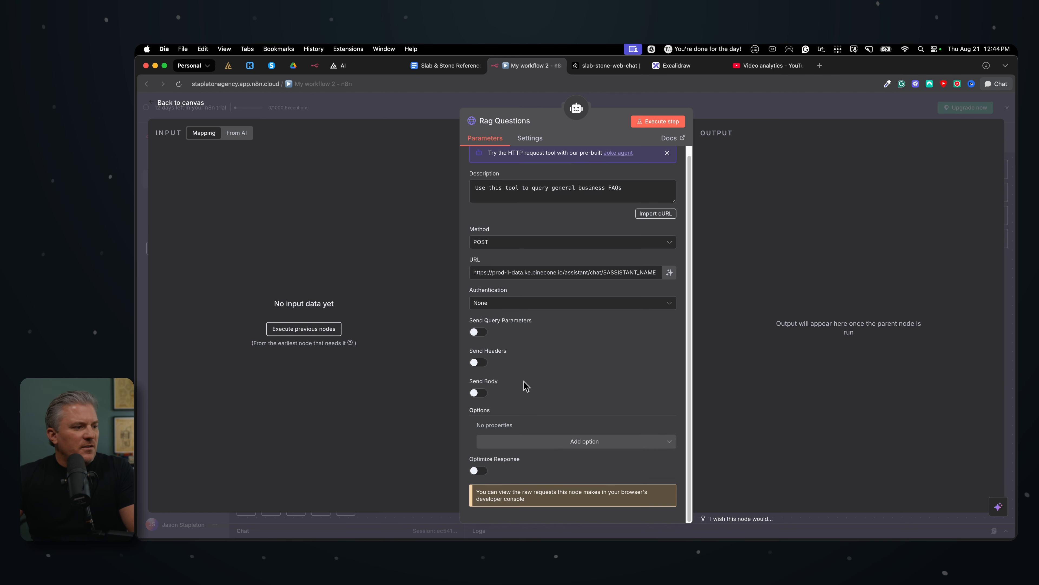
left_click(477, 363)
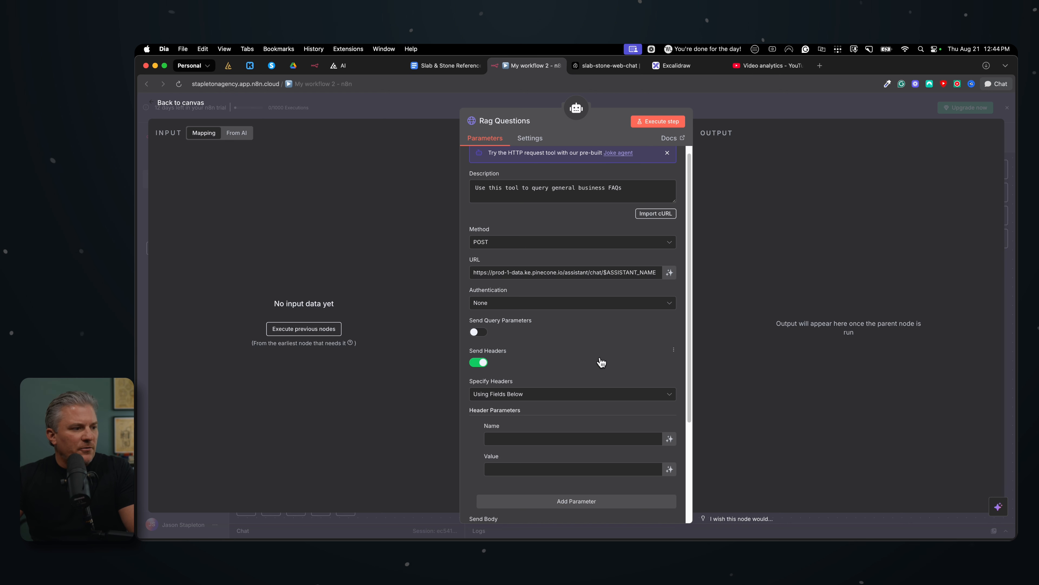
scroll(599, 360, "down", 5)
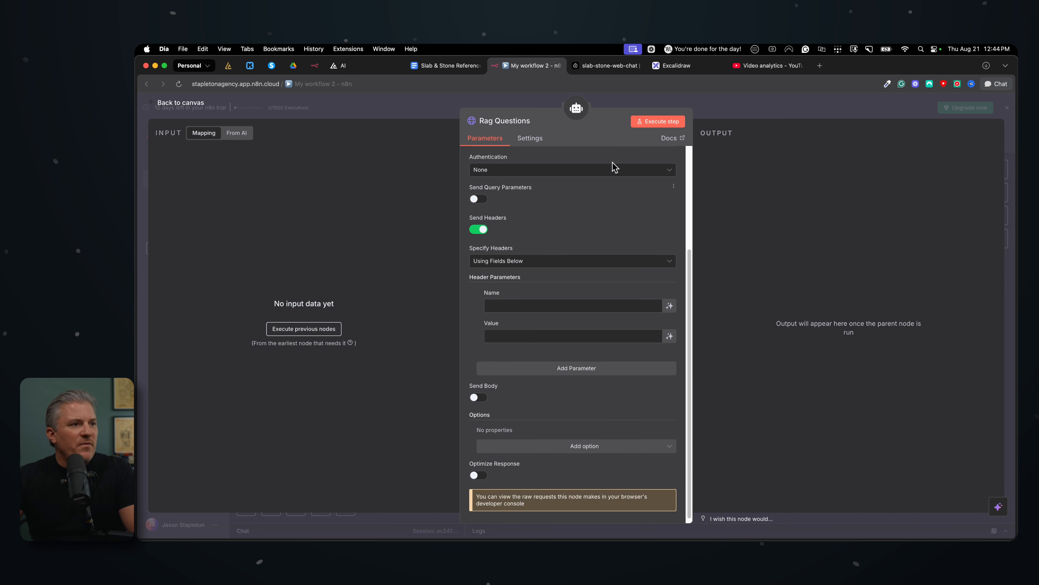
left_click(614, 67)
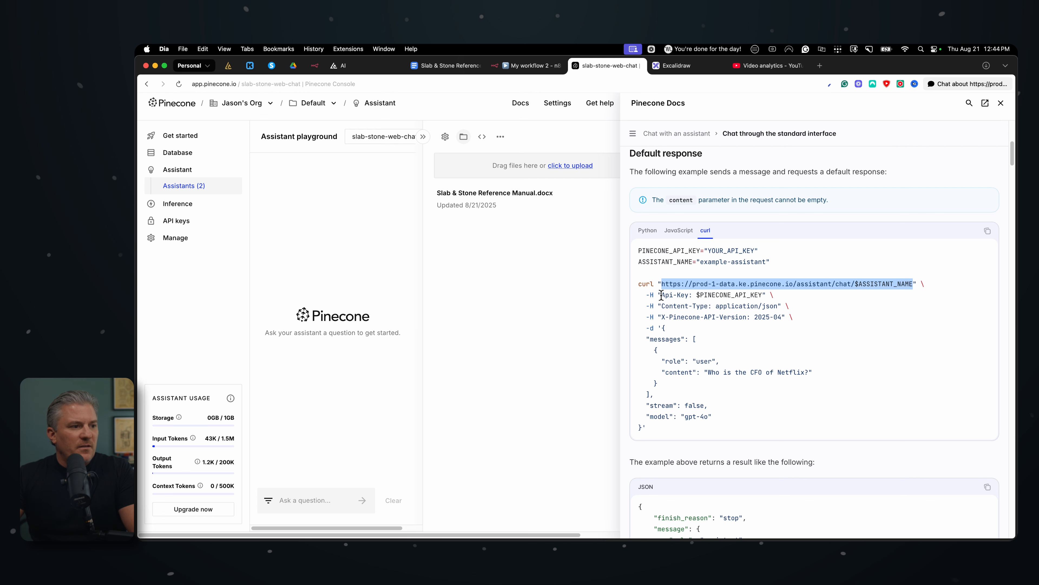
left_click_drag(661, 295, 690, 295)
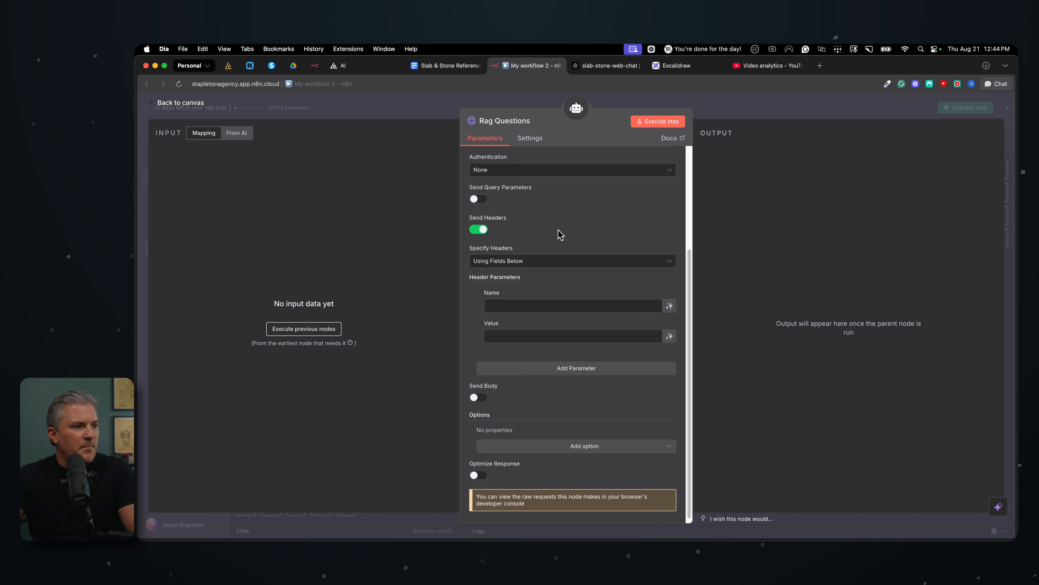
left_click(528, 67)
left_click(526, 305)
key("super+v")
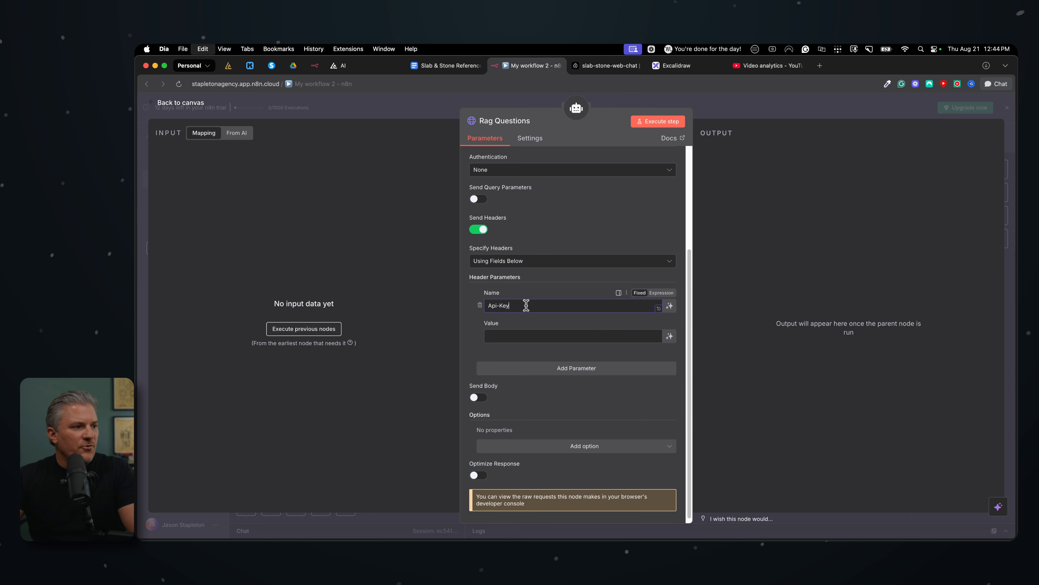
Add a second header parameter to the n8n Rag Questions tool and name it Content-Type, copied from the Pinecone curl example
left_click(605, 69)
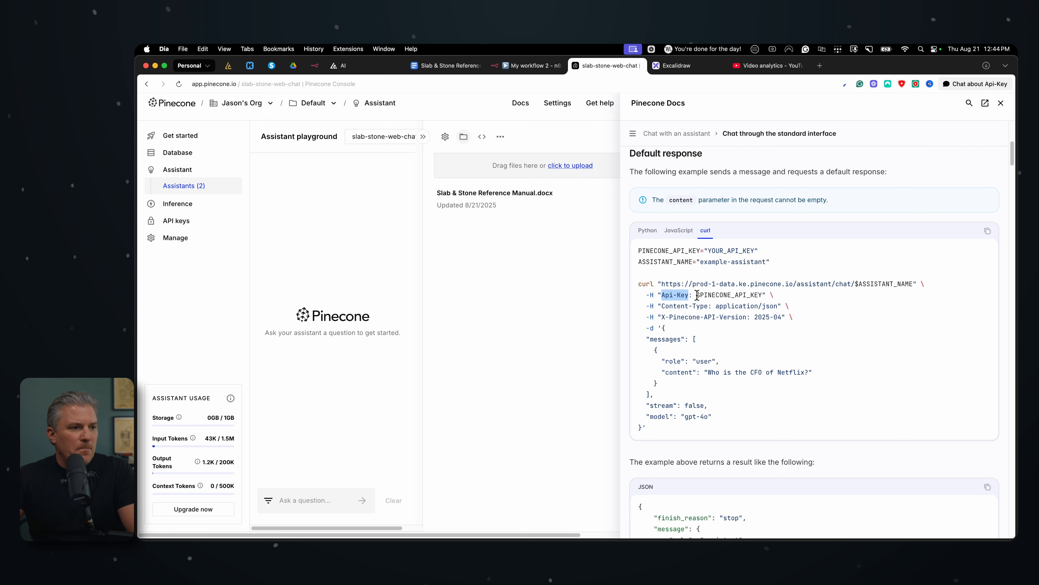
left_click_drag(697, 295, 761, 294)
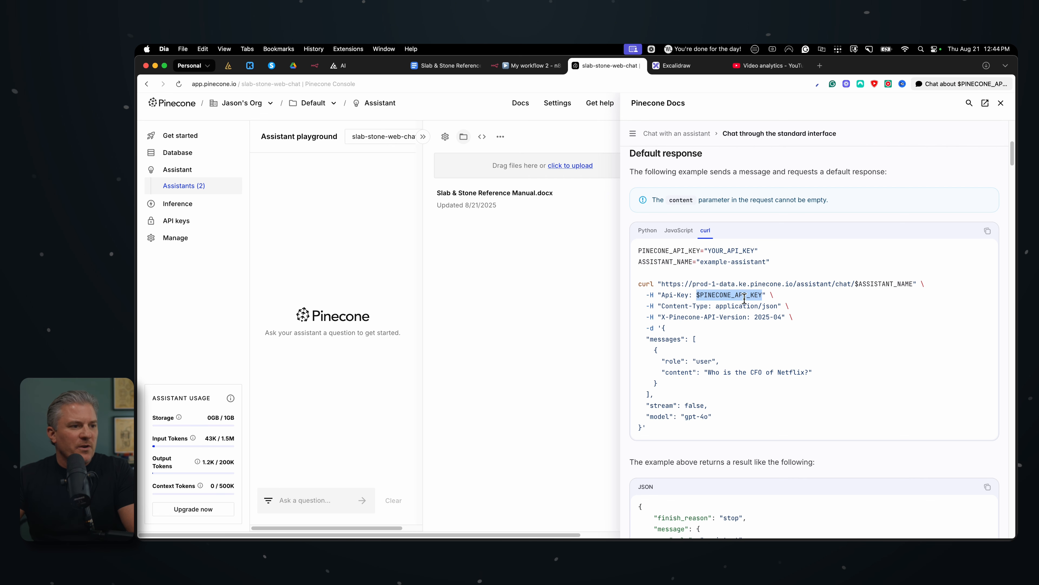
left_click(696, 313)
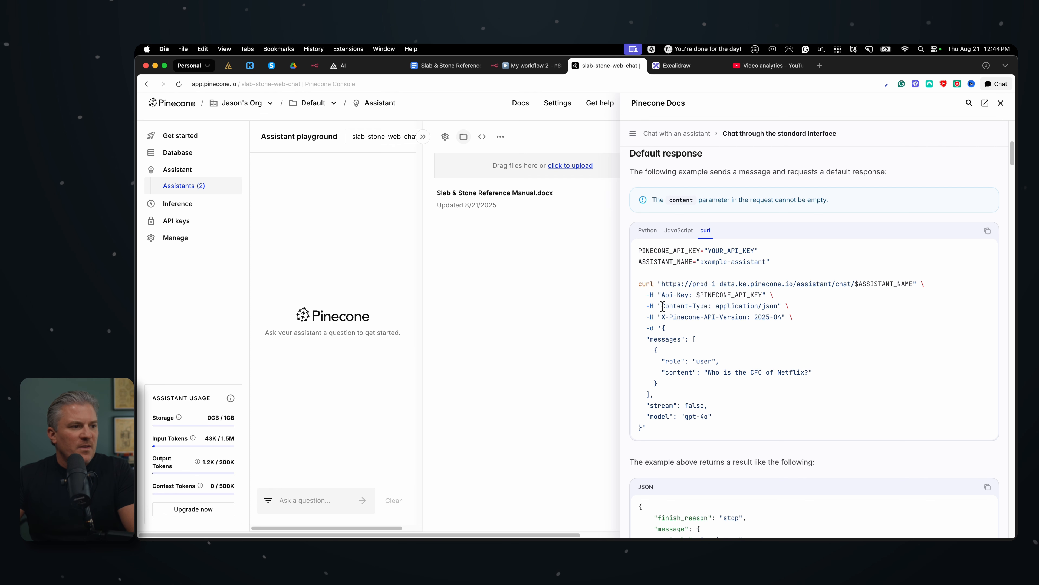
left_click_drag(667, 307, 706, 307)
key("super+c")
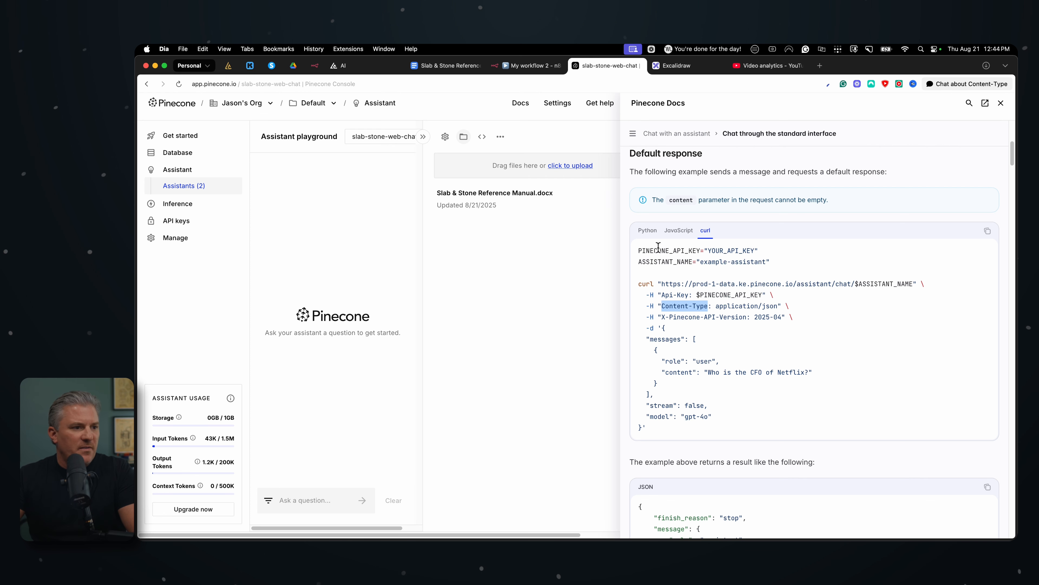
left_click(530, 66)
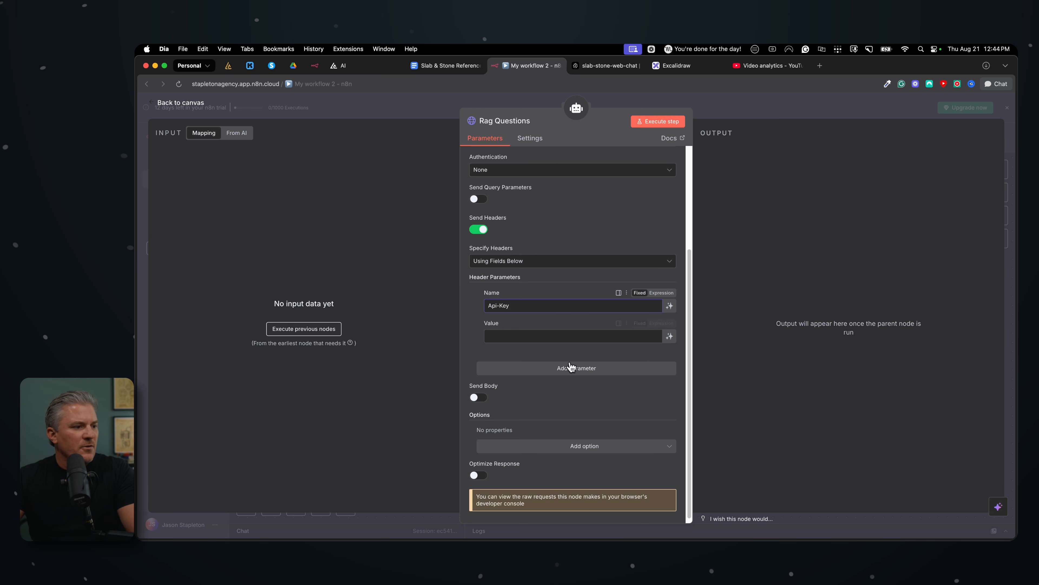
left_click(577, 368)
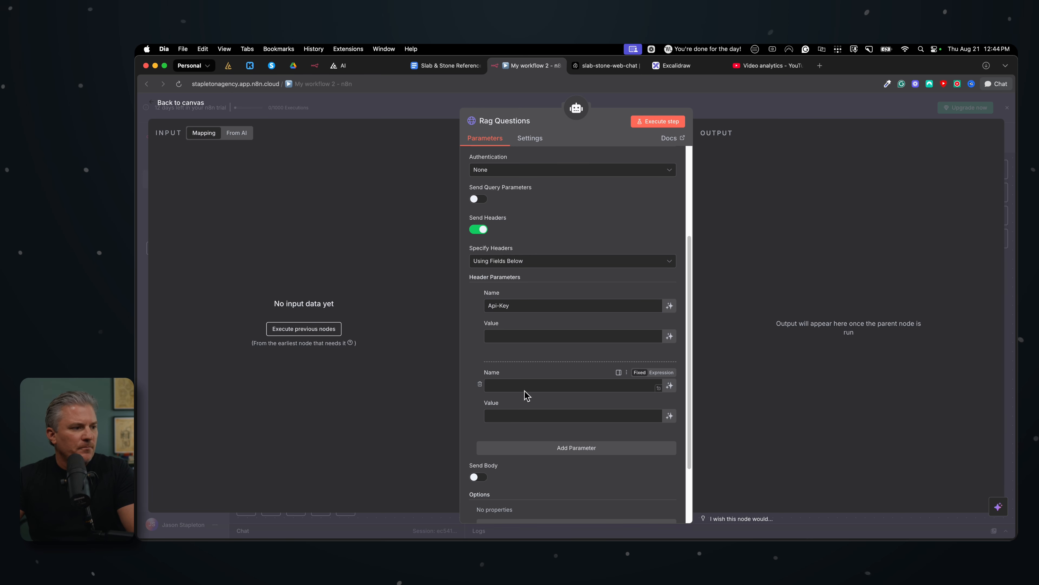
key("super+v")
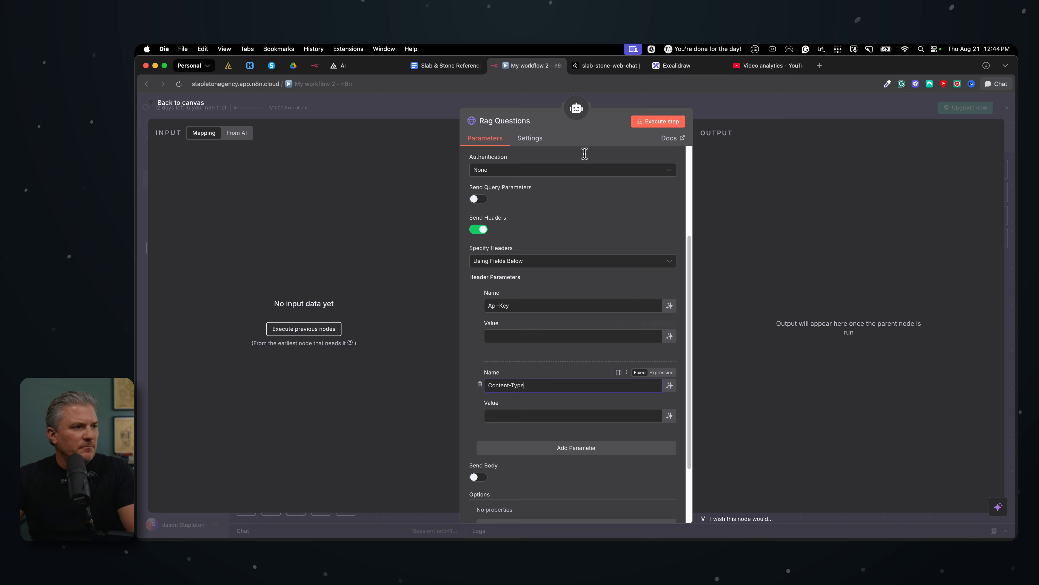
Copy application/json from the Pinecone curl example into the value of the Content-Type header in the n8n tool
left_click(608, 66)
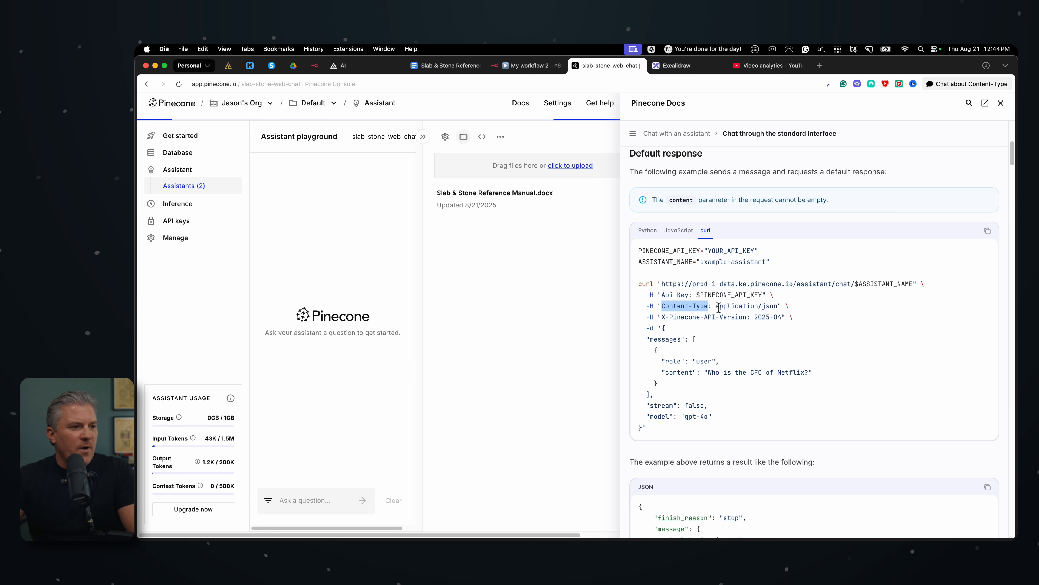
left_click_drag(718, 307, 778, 310)
key("super+c")
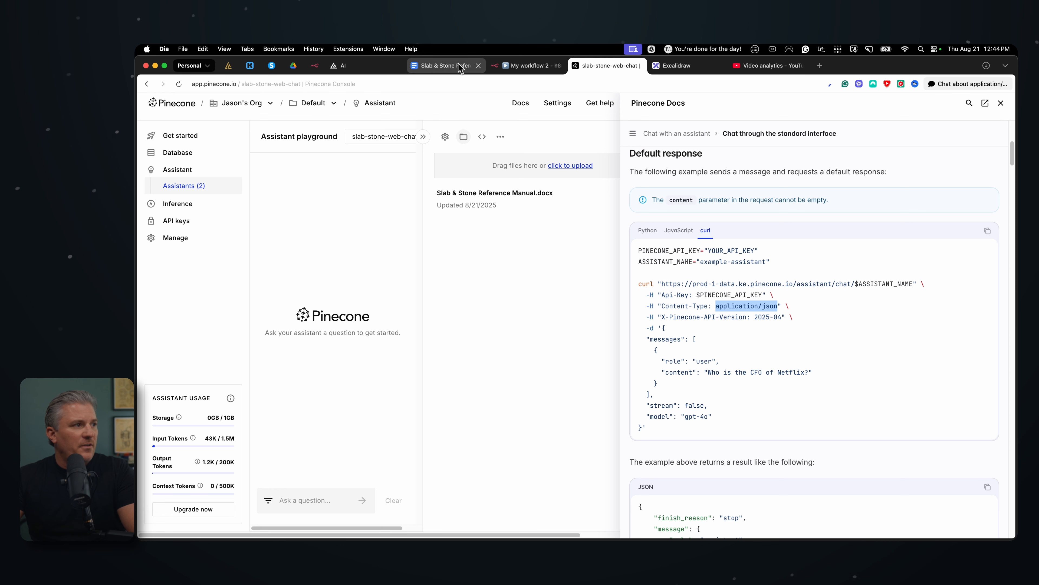
left_click(525, 67)
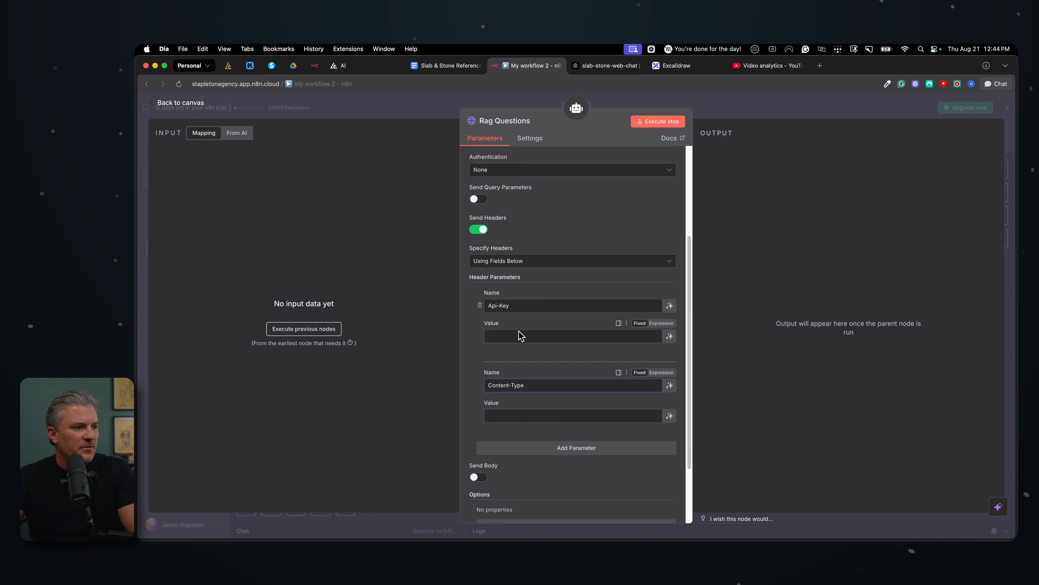
key("super+v")
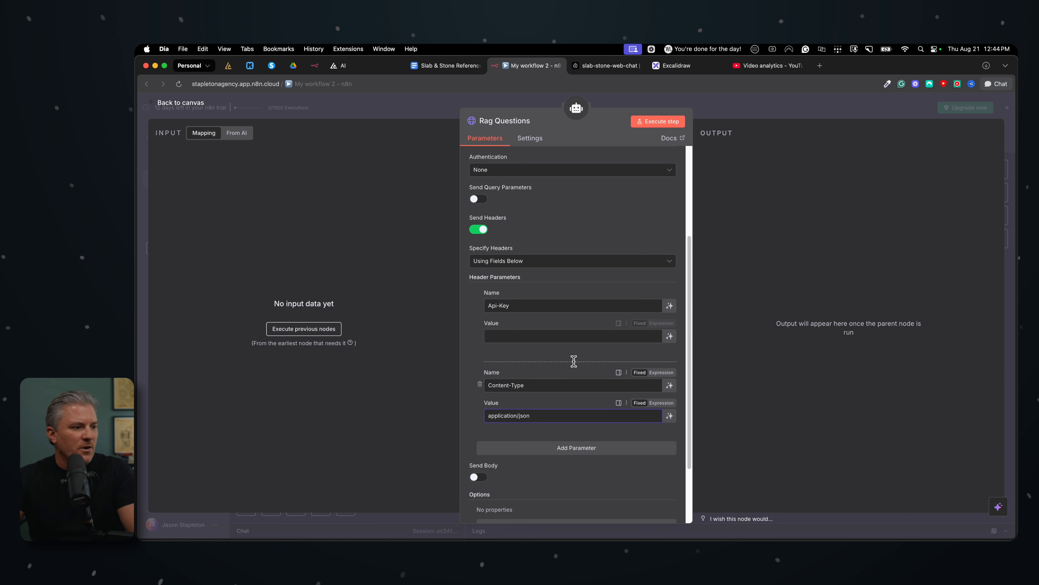
Add a third header parameter to the Rag Questions tool and name it X-Pinecone-API-Version, copied from the Pinecone curl example
scroll(568, 332, "down", 2)
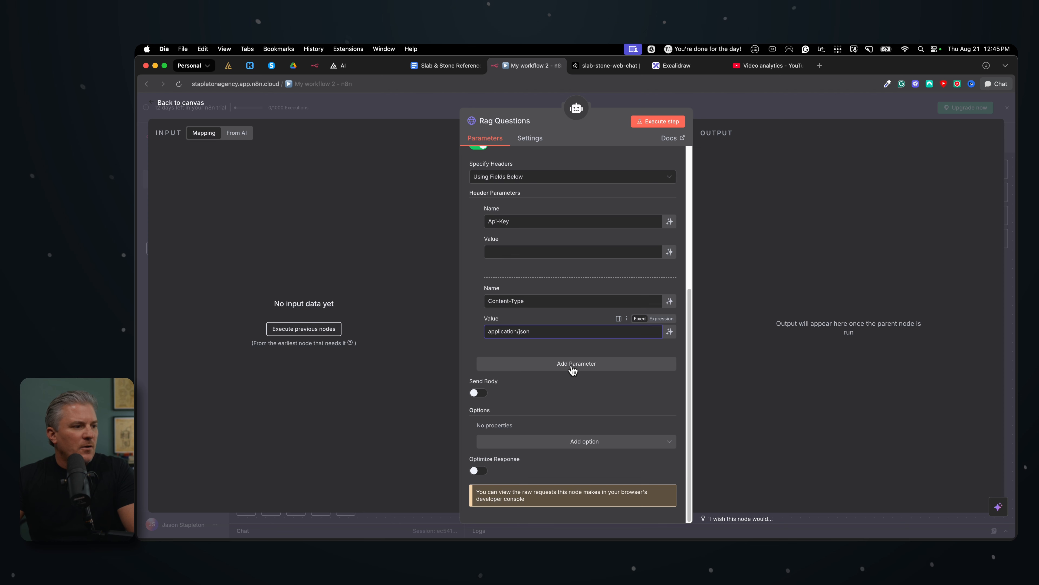
left_click(573, 367)
left_click(611, 70)
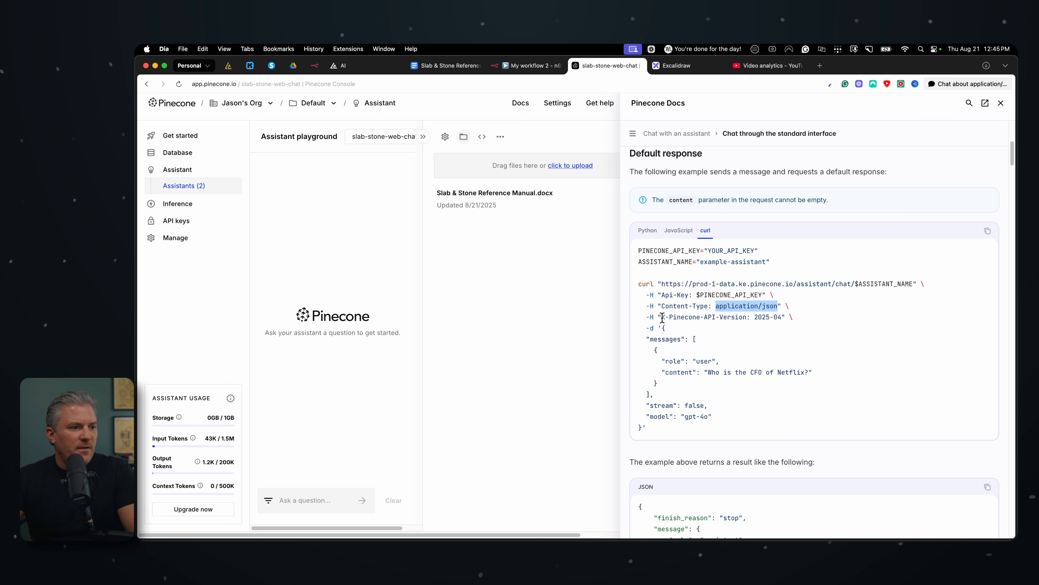
left_click(662, 318)
left_click_drag(671, 319, 734, 321)
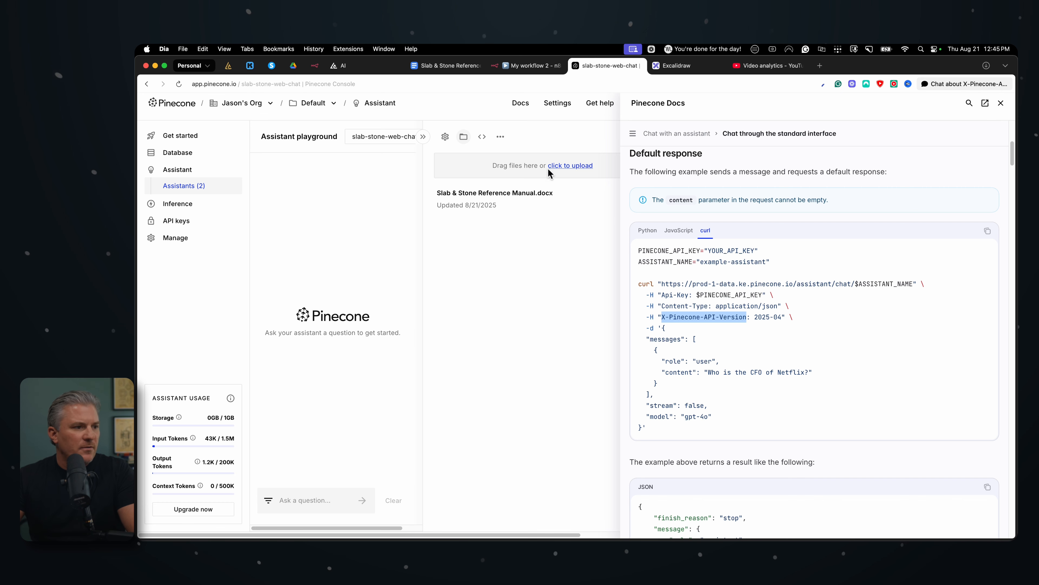
left_click(502, 67)
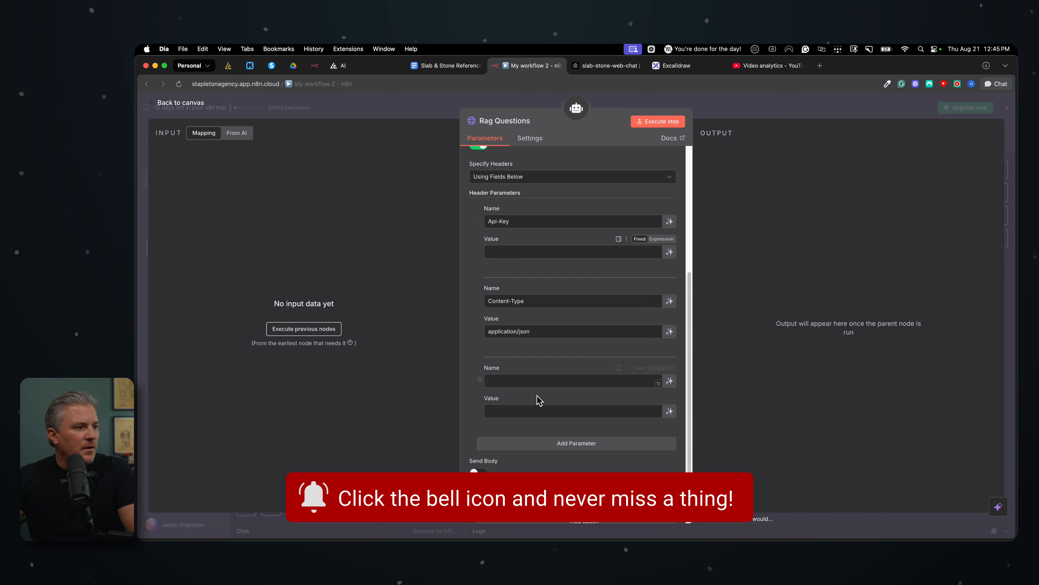
left_click(541, 375)
type("X-Pinecone-API-Version")
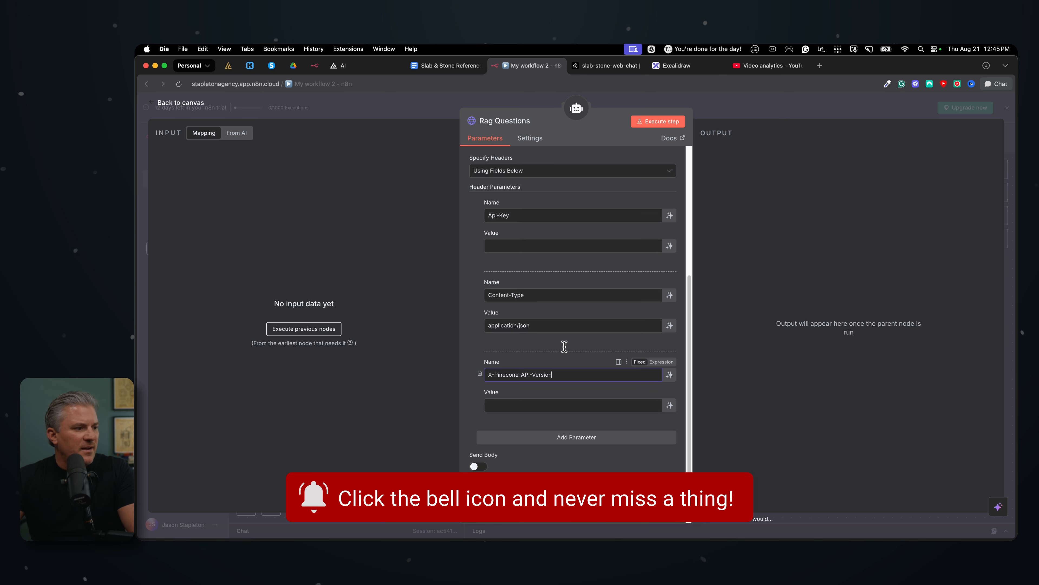
Copy 2025-04 from the Pinecone curl example into the value of the X-Pinecone-API-Version header in the n8n tool
left_click(622, 67)
left_click_drag(754, 317, 782, 320)
key("super+c")
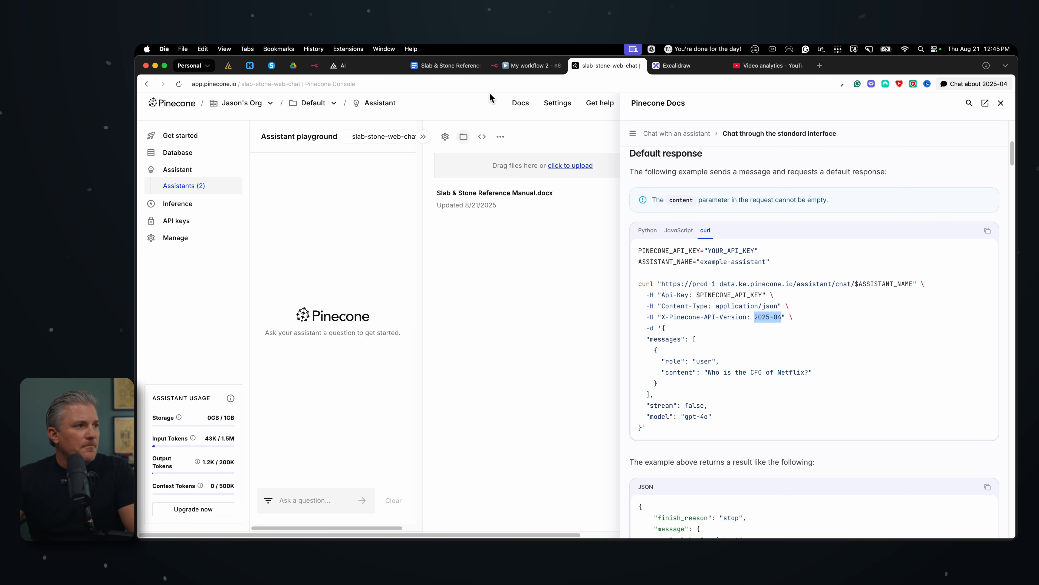
left_click(526, 67)
left_click(515, 404)
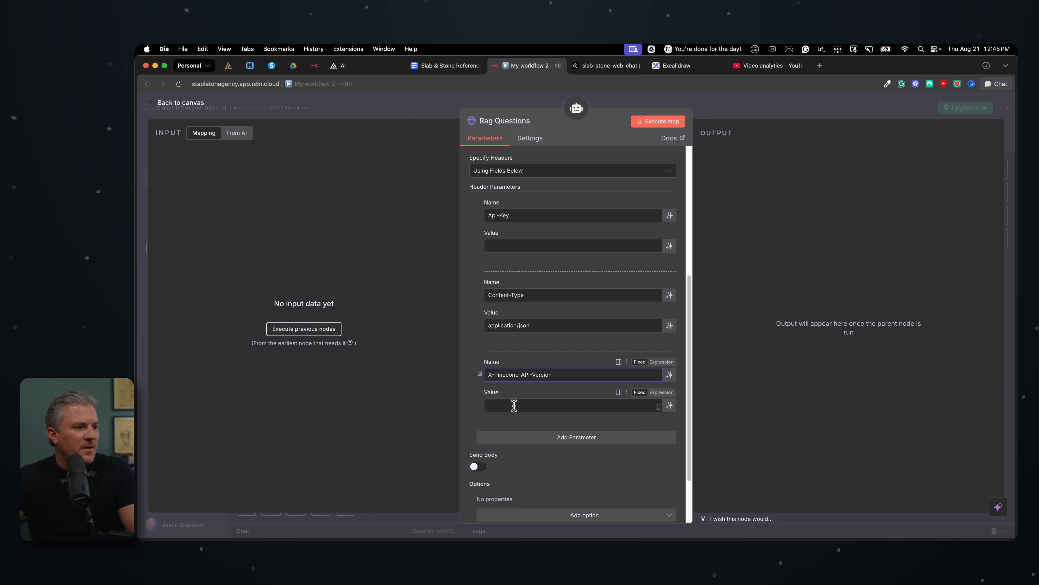
key("super+v")
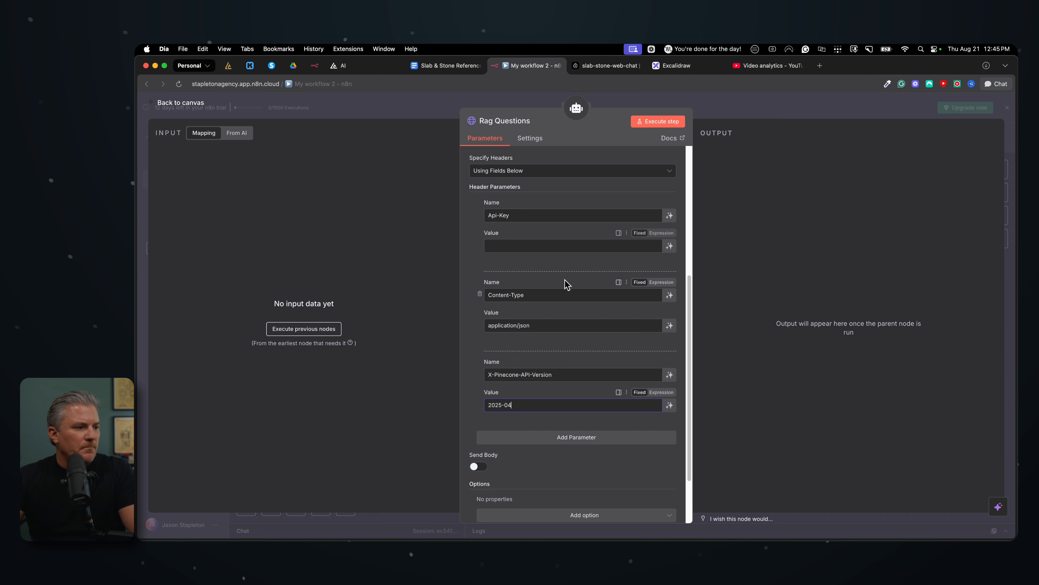
scroll(566, 283, "down", 3)
scroll(565, 284, "up", 4)
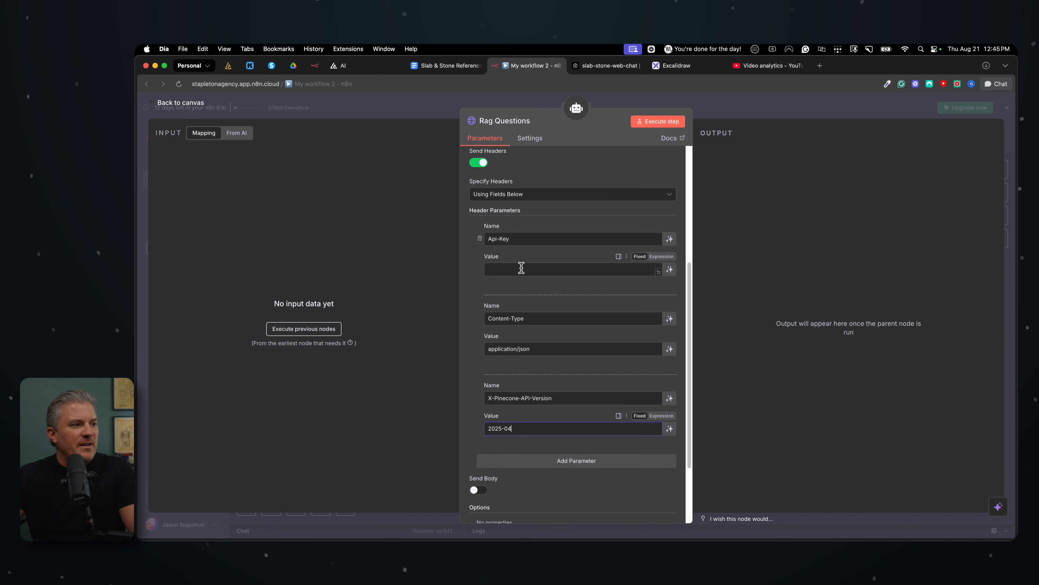
scroll(521, 268, "up", 9)
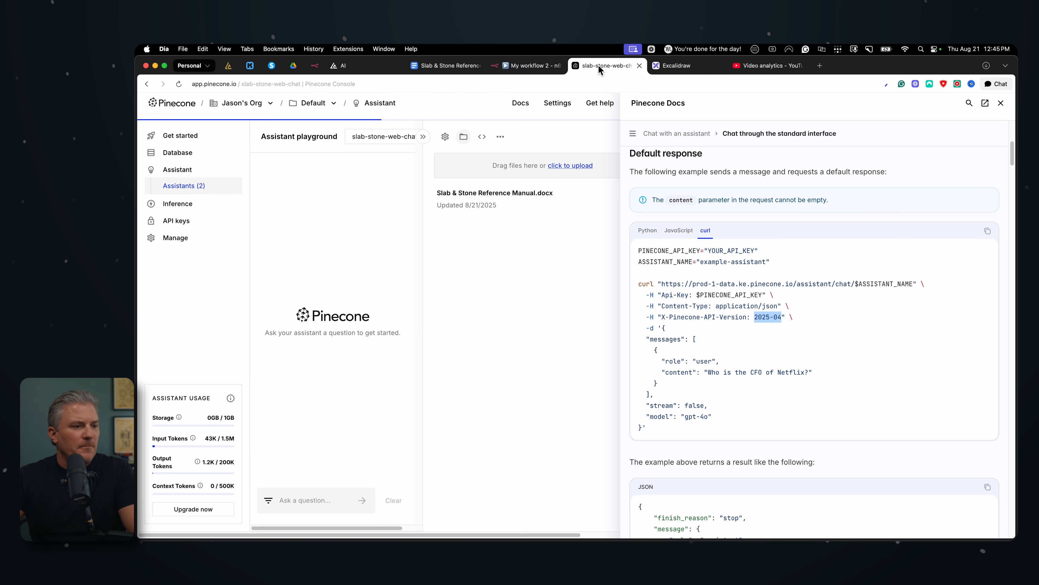
Copy the JSON request body, from its opening to its closing brace, out of the curl example in the Pinecone docs
left_click(595, 66)
scroll(712, 363, "down", 5)
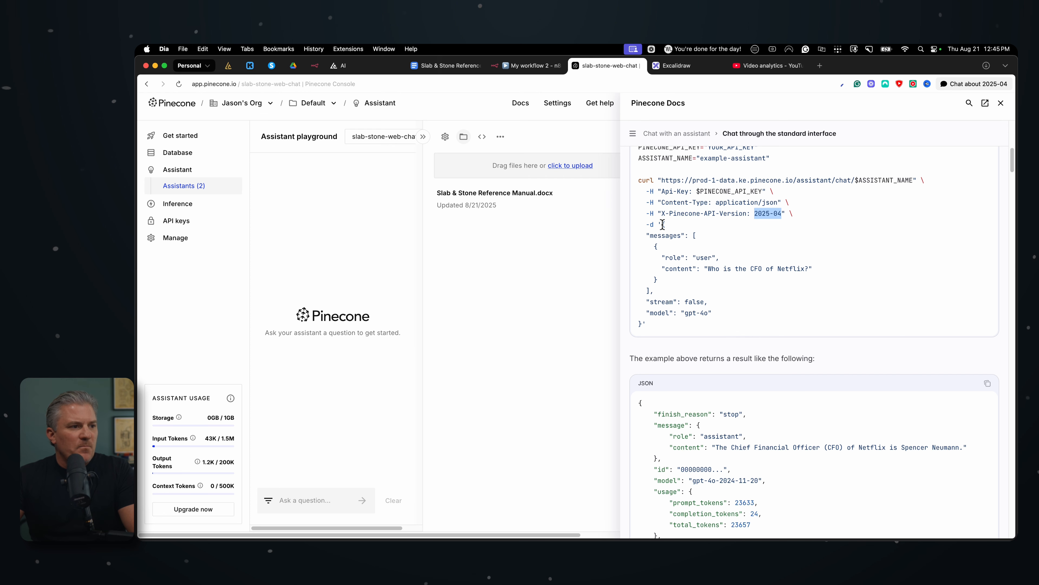
left_click_drag(663, 224, 642, 323)
key("super+c")
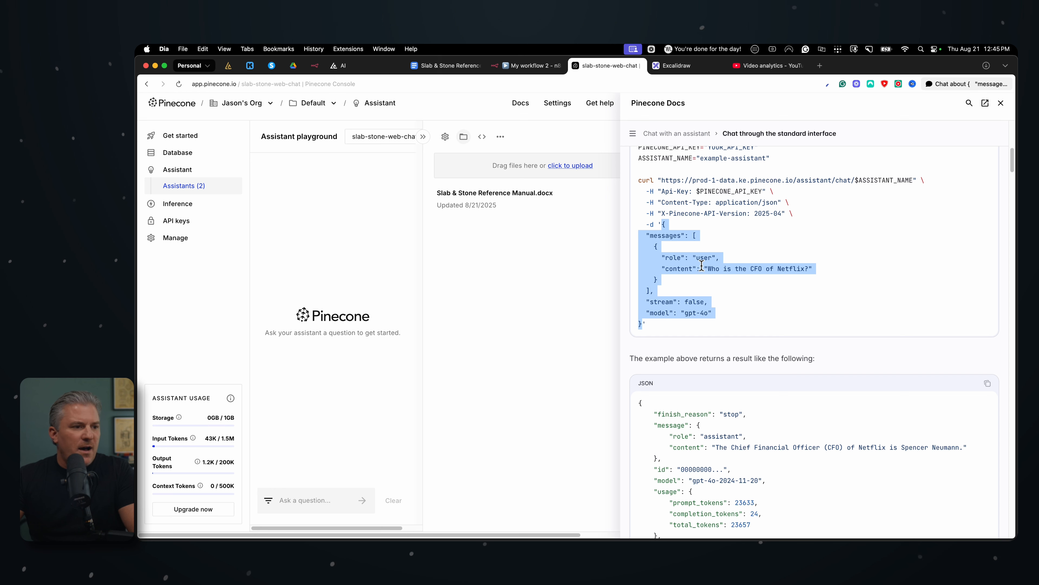
Enable sending a body in the n8n Rag Questions tool, specify it using JSON, and paste the copied request body
left_click(527, 68)
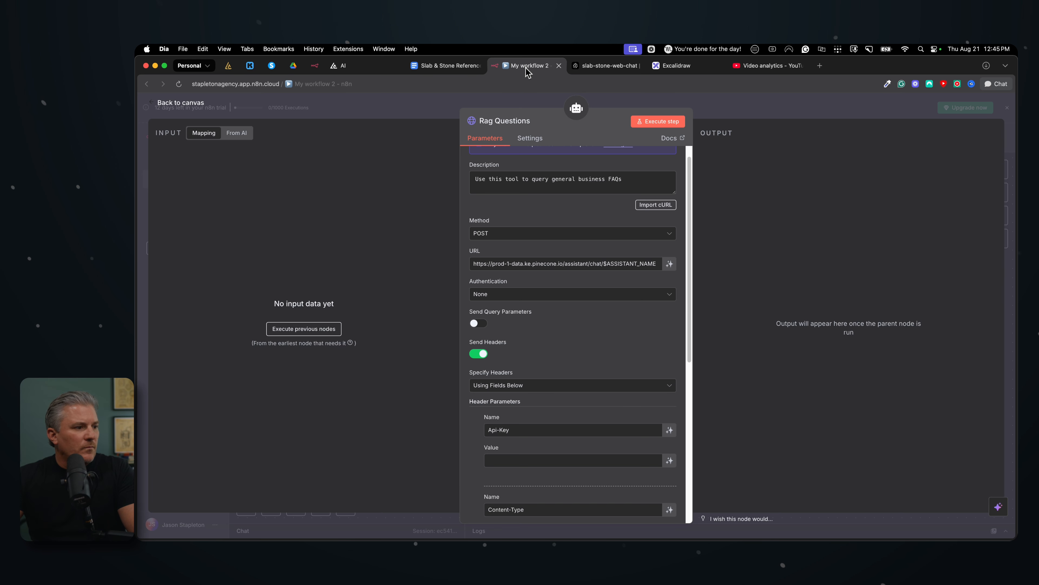
scroll(554, 348, "down", 5)
scroll(554, 348, "down", 2)
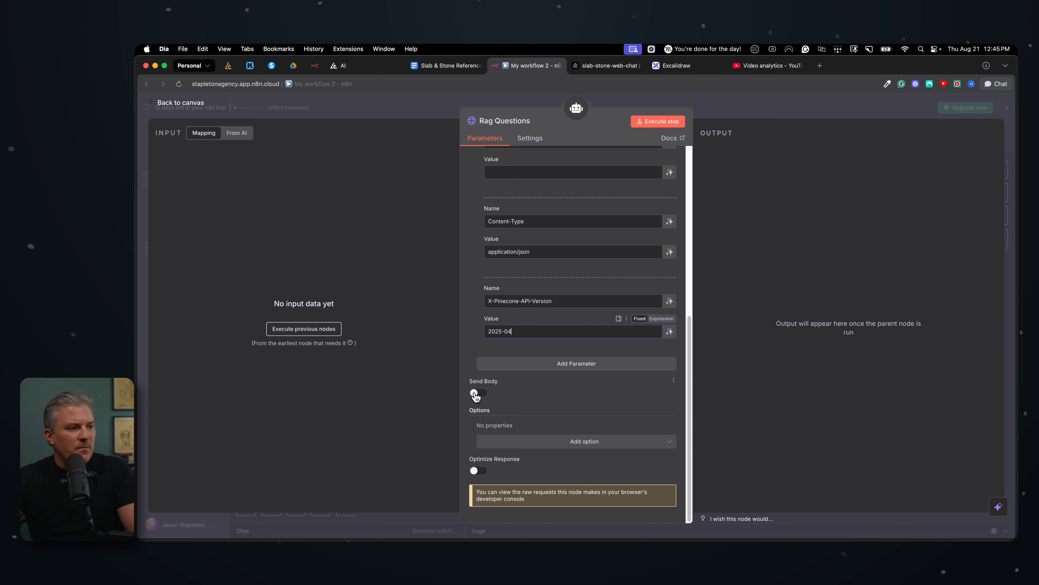
left_click(475, 394)
scroll(559, 396, "down", 3)
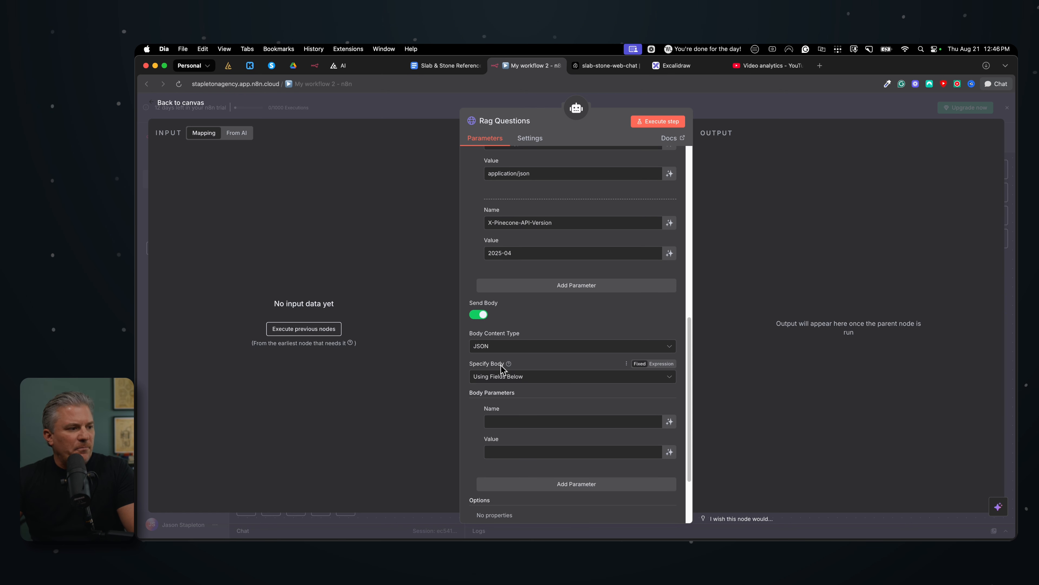
left_click(521, 376)
left_click(521, 418)
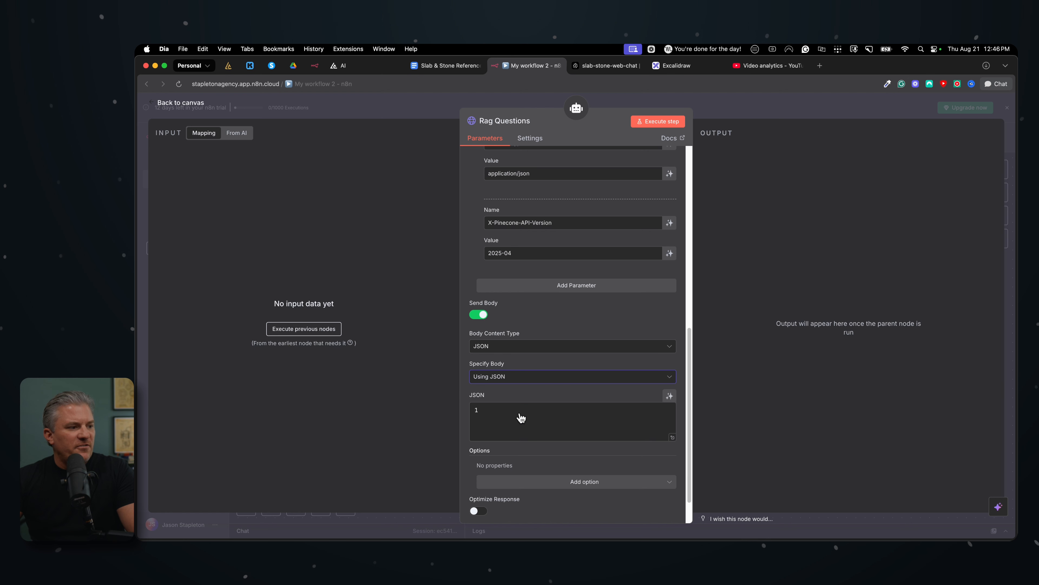
left_click(536, 421)
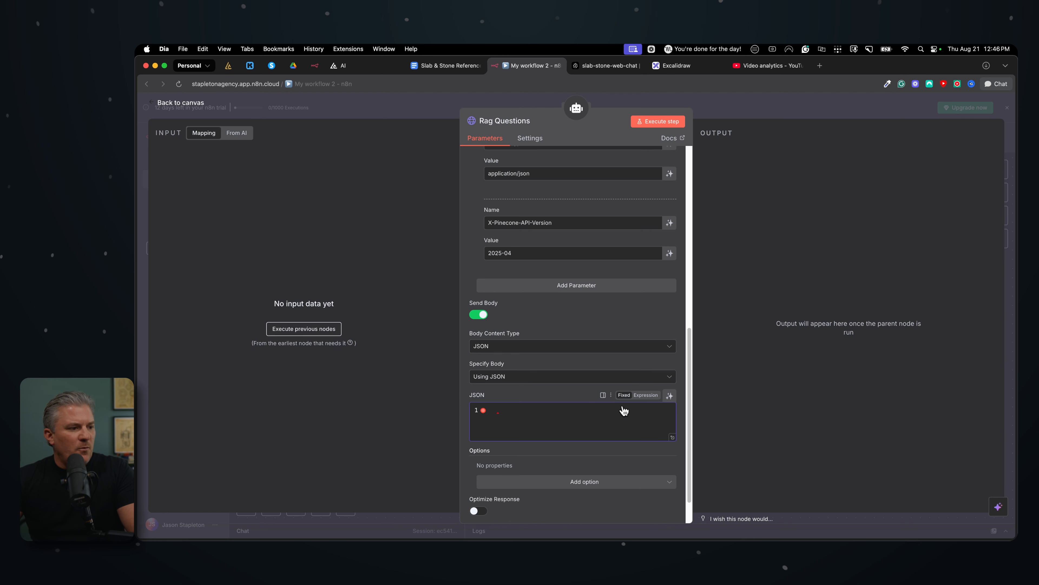
key("super+v")
scroll(589, 360, "down", 4)
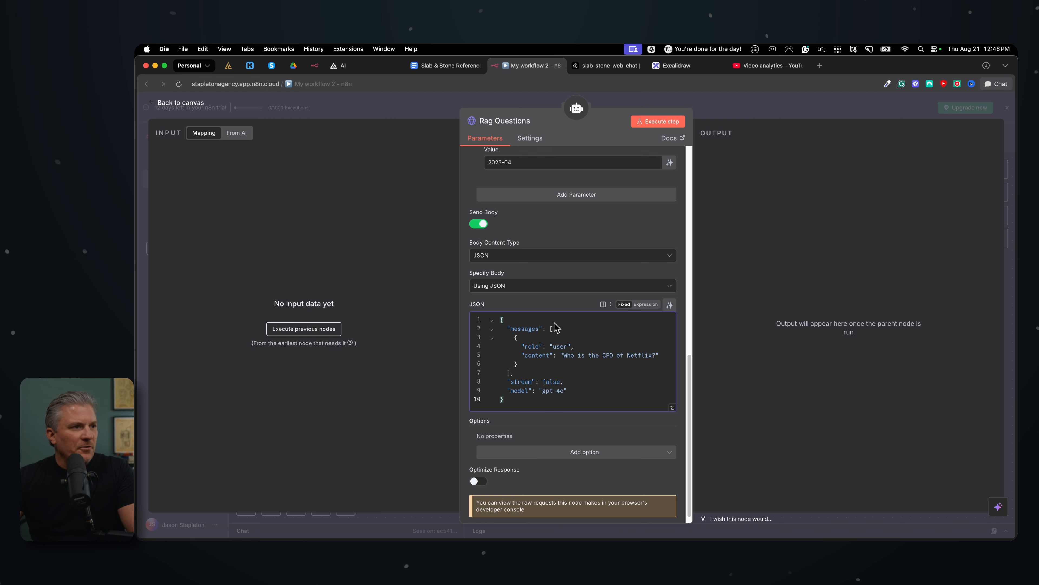
Switch to the Pinecone console, open the project's API keys page and close the docs panel
left_click(613, 67)
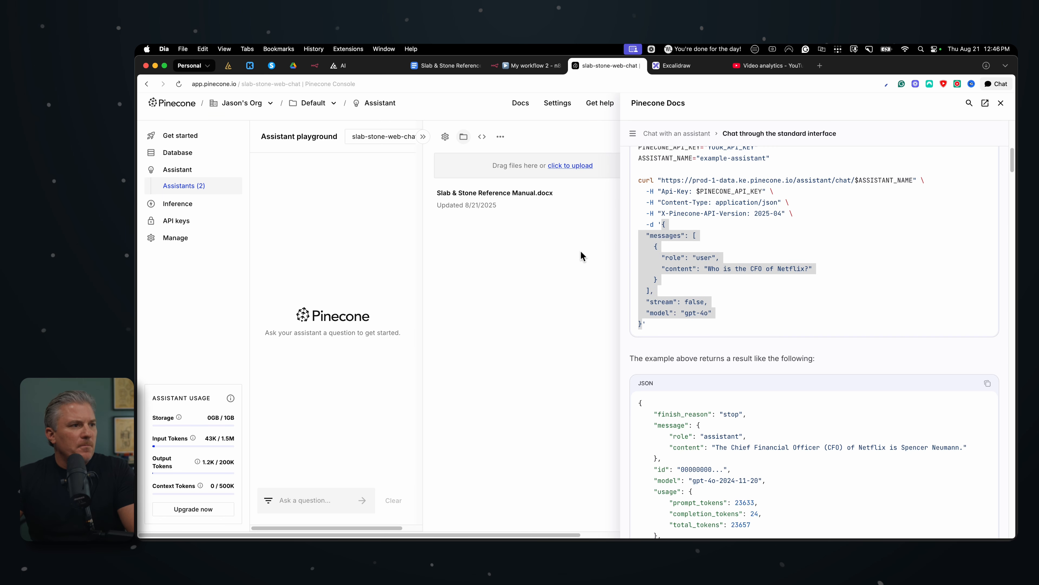
scroll(733, 236, "up", 3)
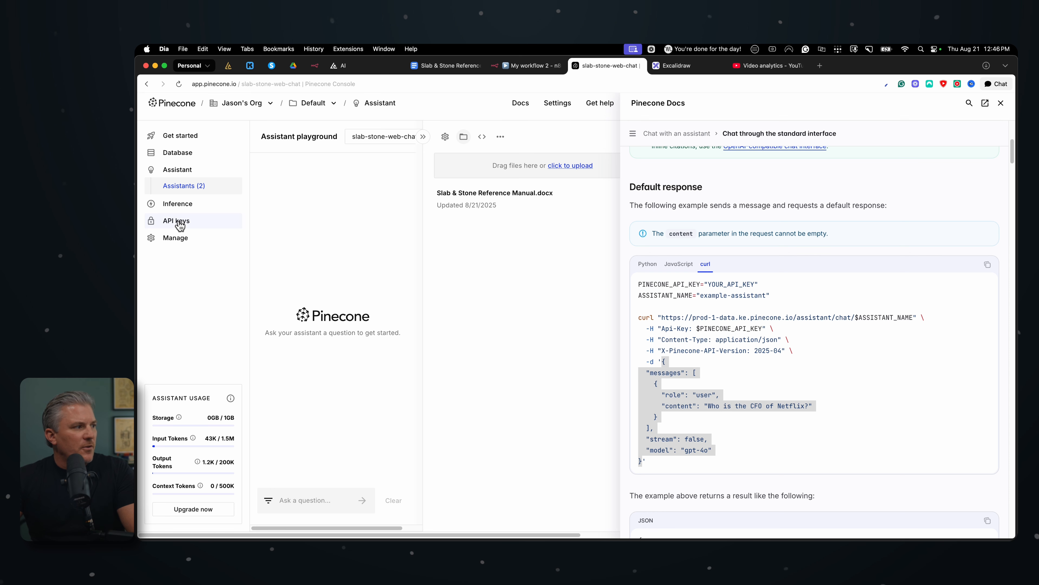
left_click(180, 223)
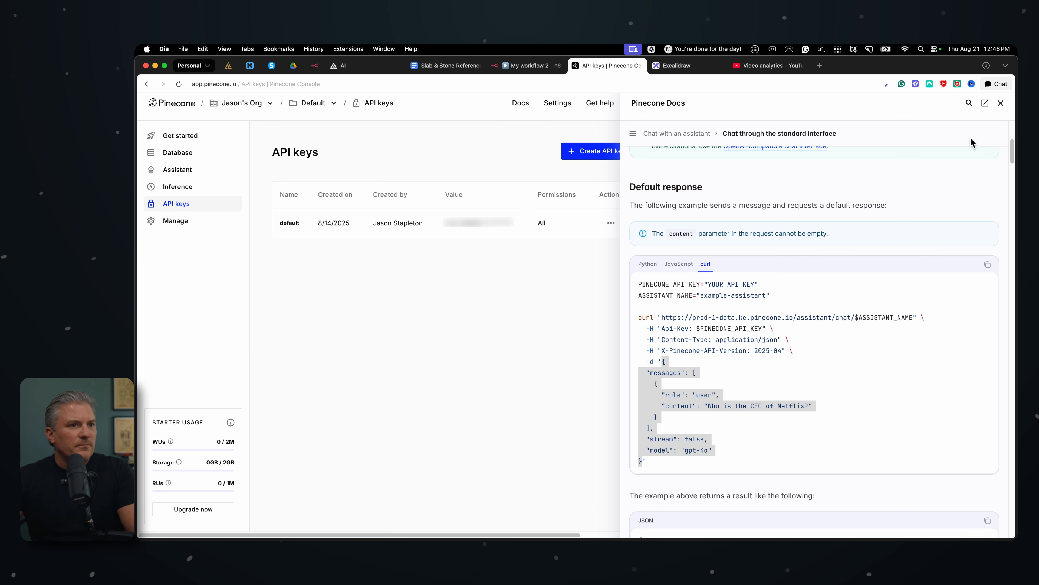
left_click(1001, 104)
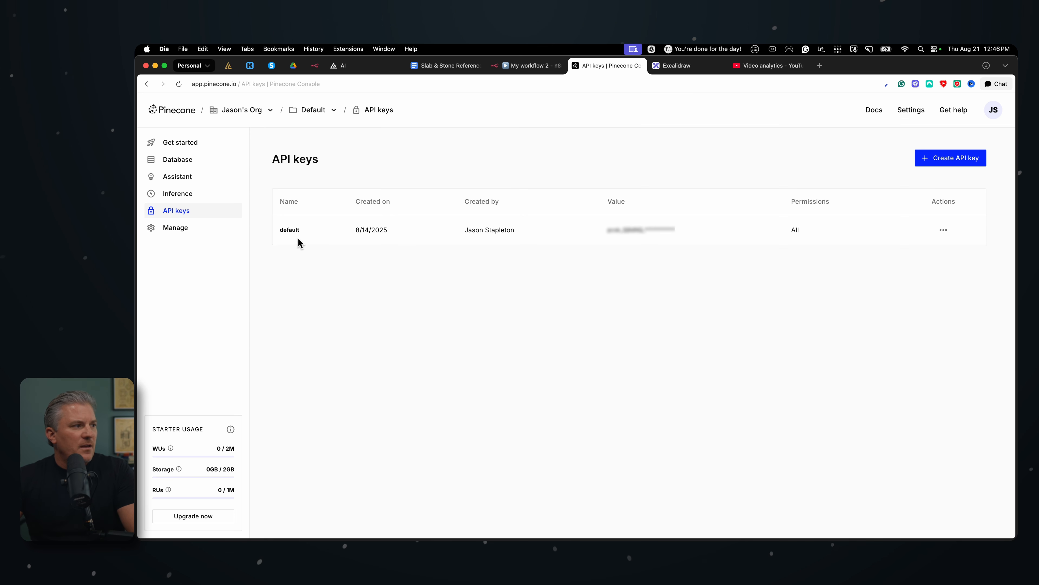
Create a Pinecone API key named tutorial with All permissions and copy the generated key
left_click(955, 163)
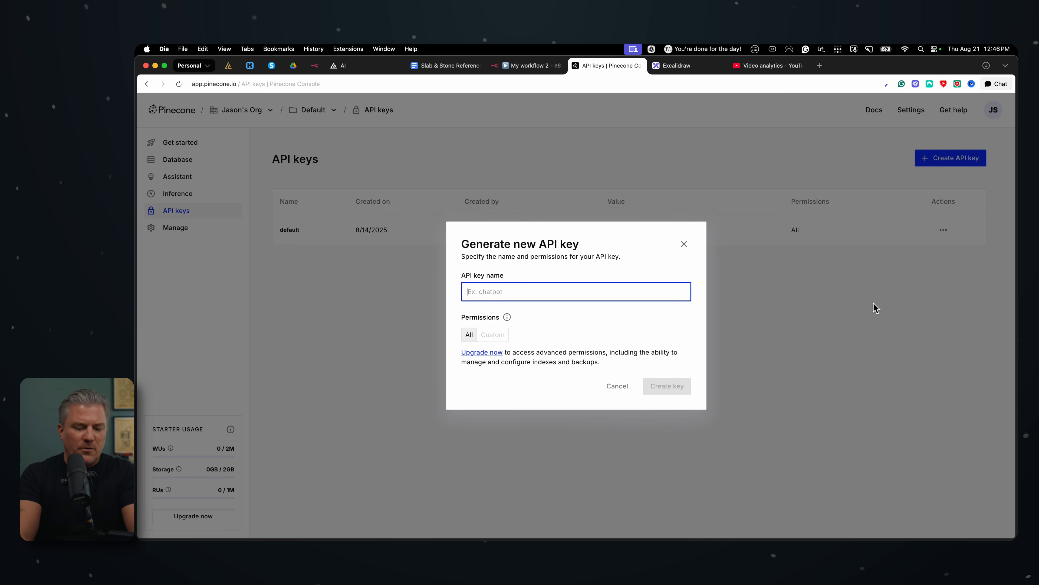
type("tutu")
type("ri")
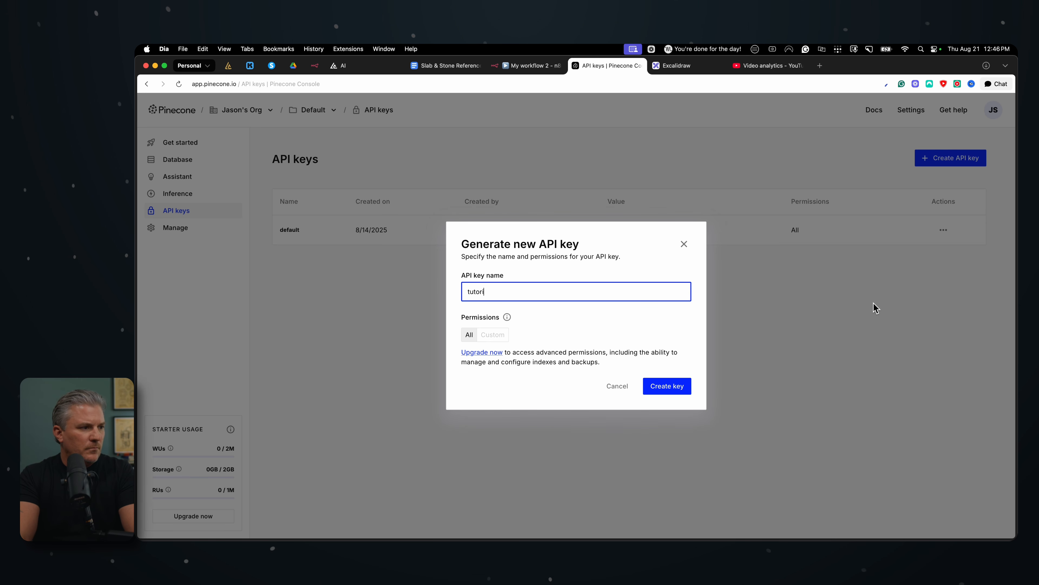
type("al")
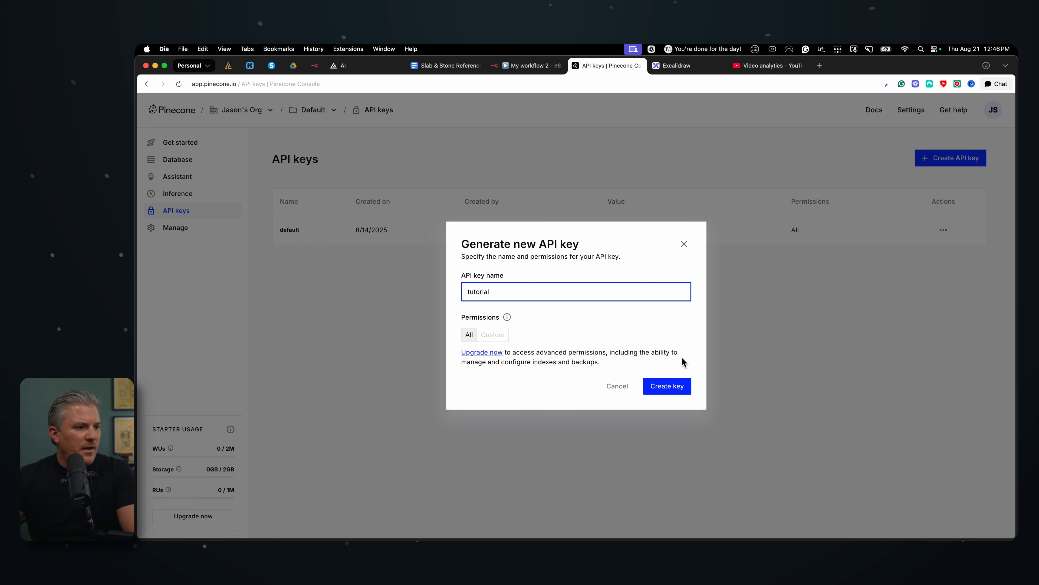
left_click(667, 390)
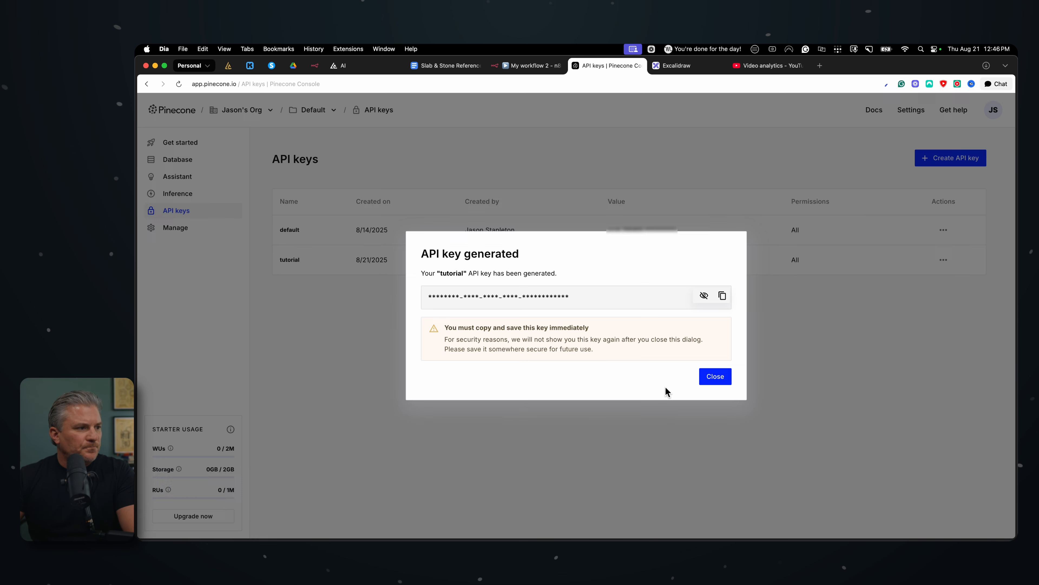
left_click(722, 296)
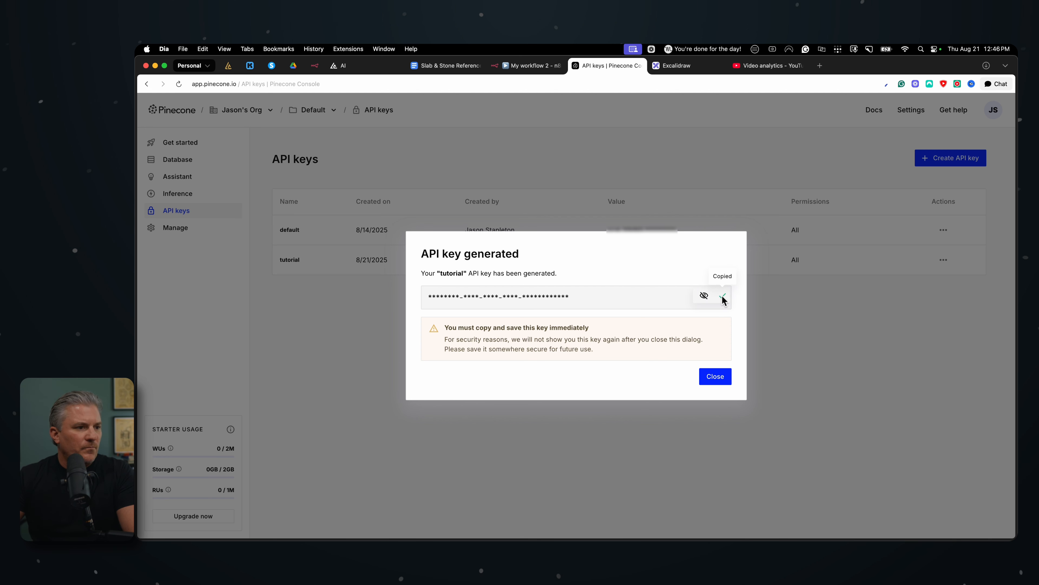
Switch to the n8n workflow and paste the copied API key as the value of the Api-Key header in Rag Questions
left_click(524, 69)
scroll(567, 261, "up", 3)
scroll(567, 261, "up", 5)
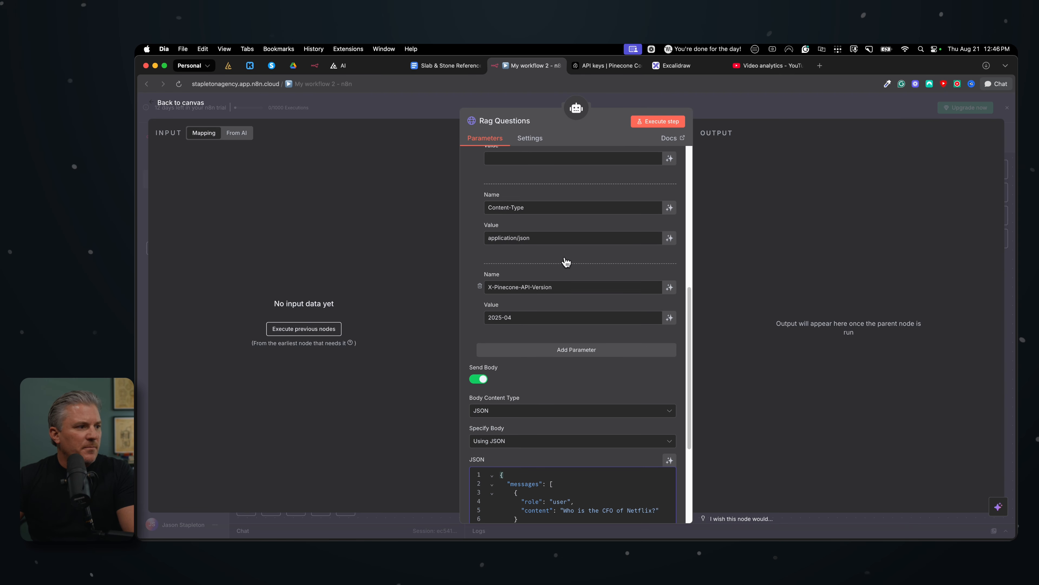
scroll(553, 247, "down", 1)
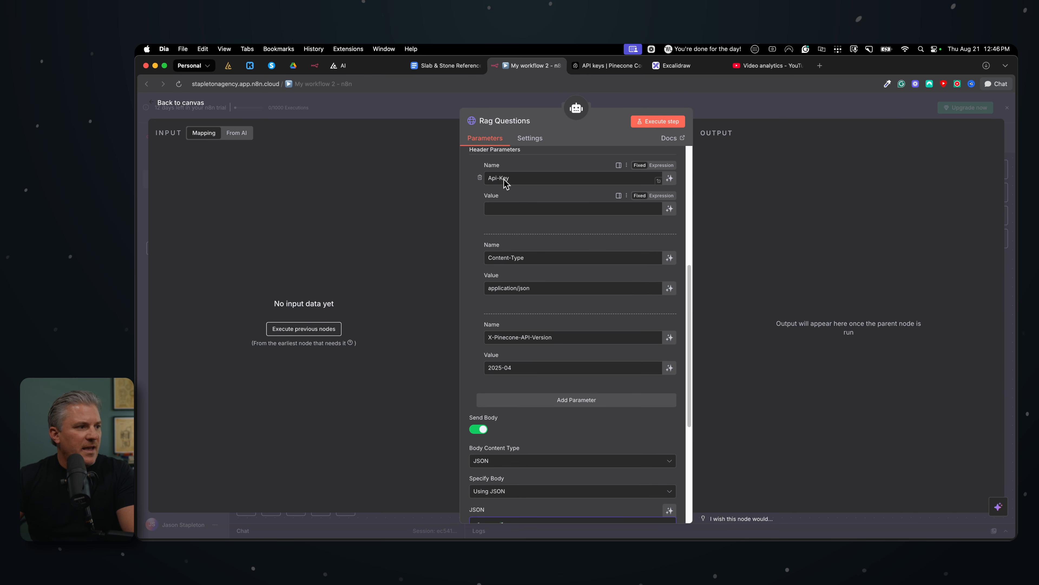
left_click(492, 208)
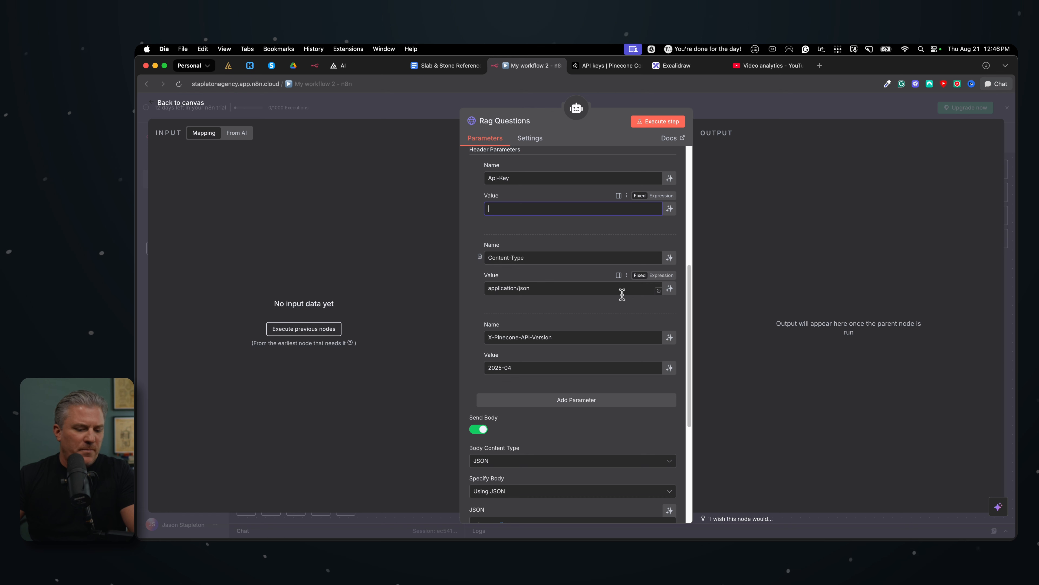
key("super+v")
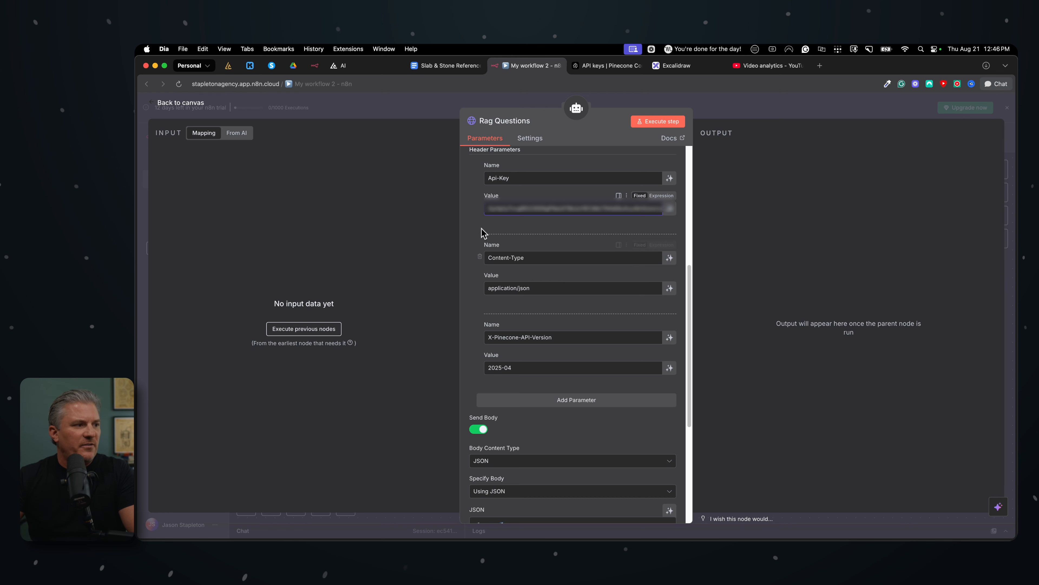
Review the Rag Questions tool's headers and request body, and the assistant name placeholder at the end of its URL
scroll(548, 345, "down", 3)
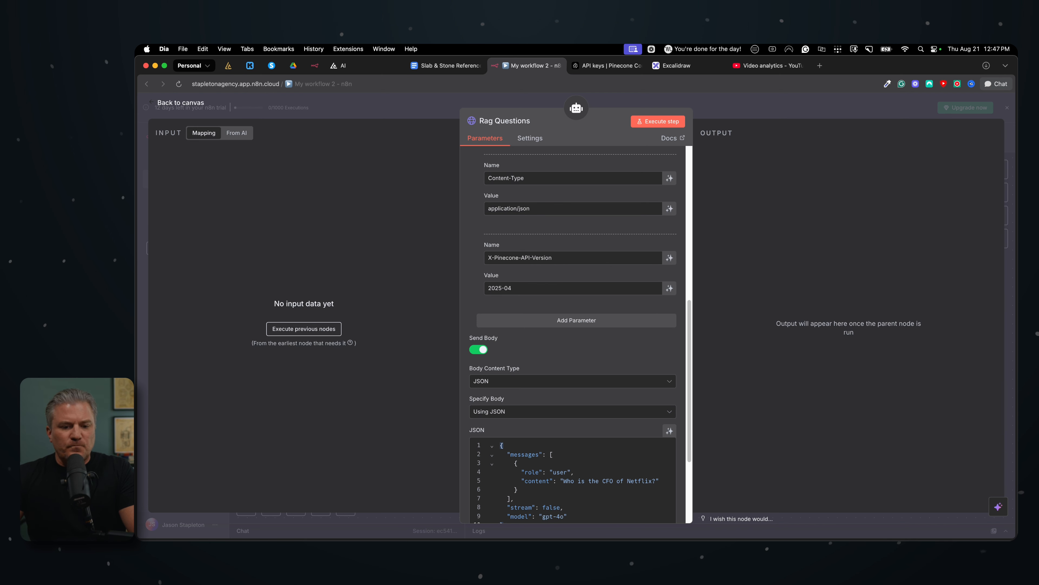
scroll(540, 262, "up", 3)
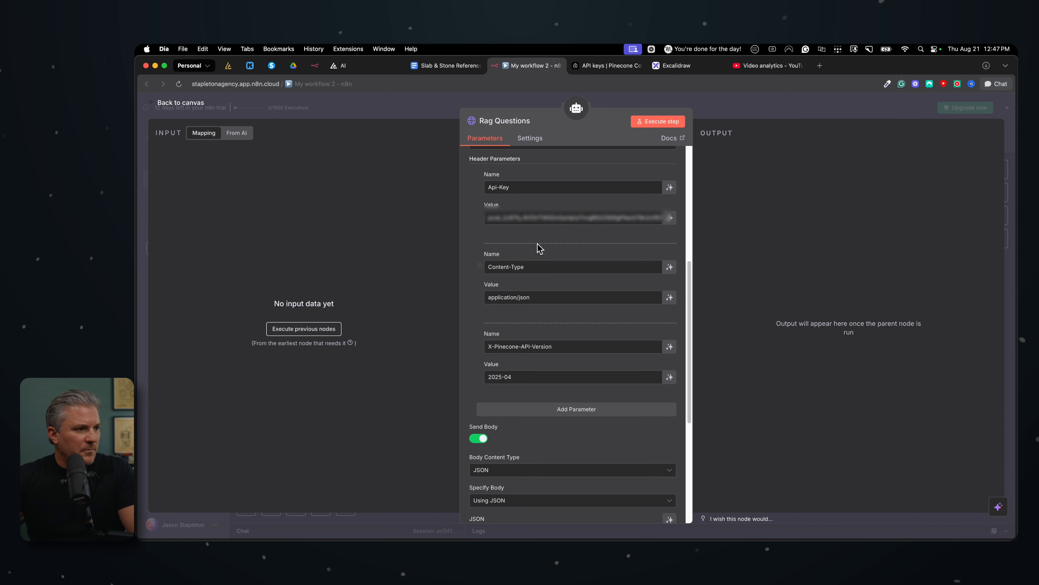
scroll(537, 248, "down", 5)
scroll(537, 248, "up", 6)
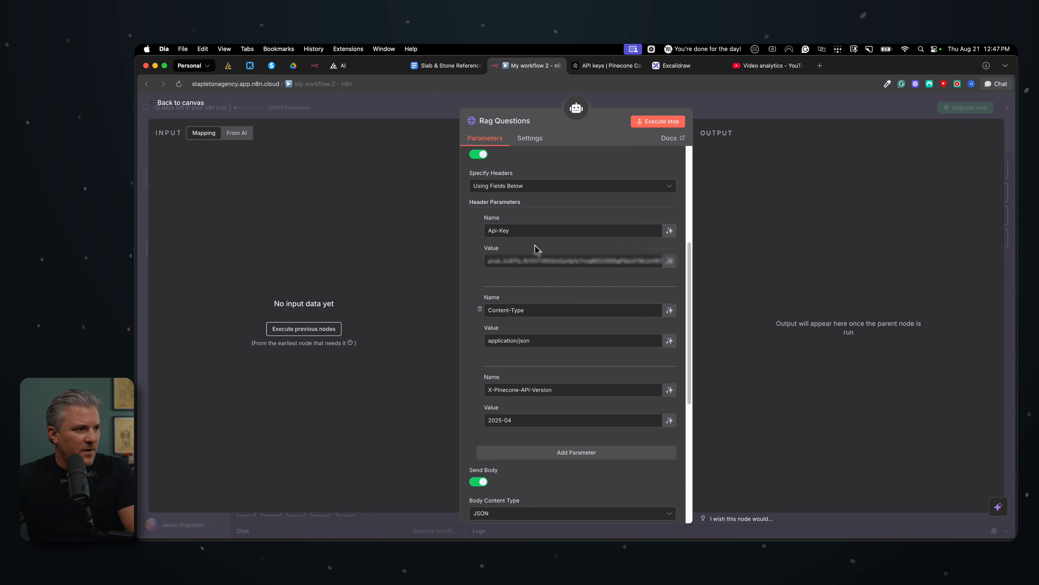
scroll(537, 247, "up", 6)
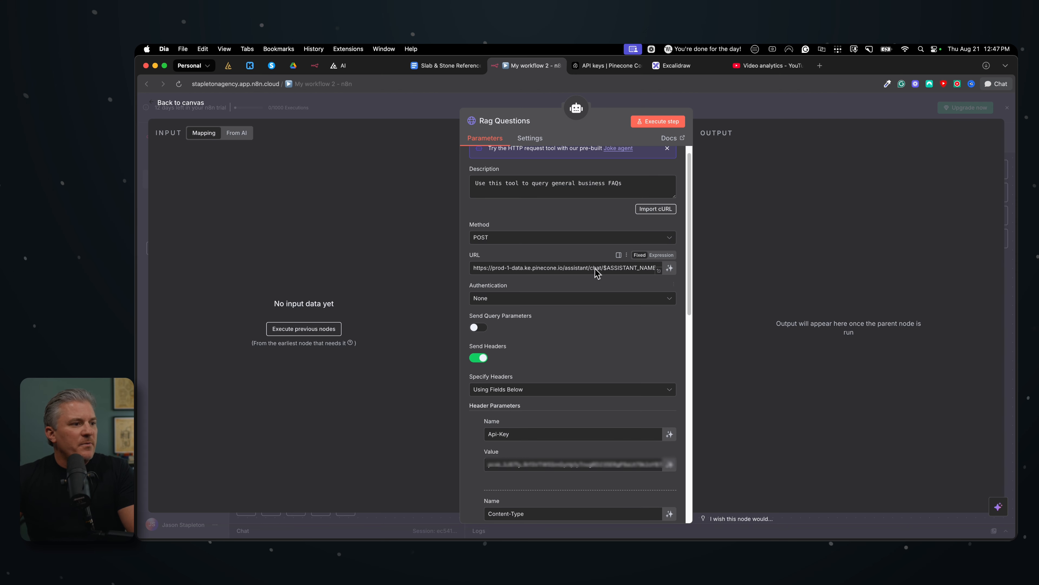
left_click_drag(604, 268, 659, 275)
left_click(586, 285)
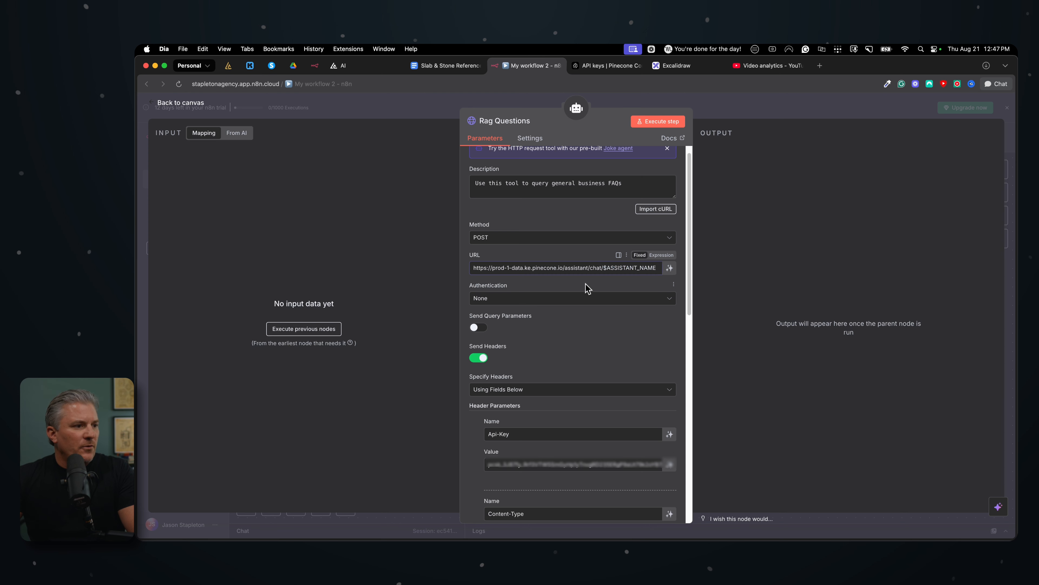
Switch to the Pinecone console, dismiss the generated key dialog and copy the assistant name slab-stone-web-chat from the Assistants list
left_click(680, 70)
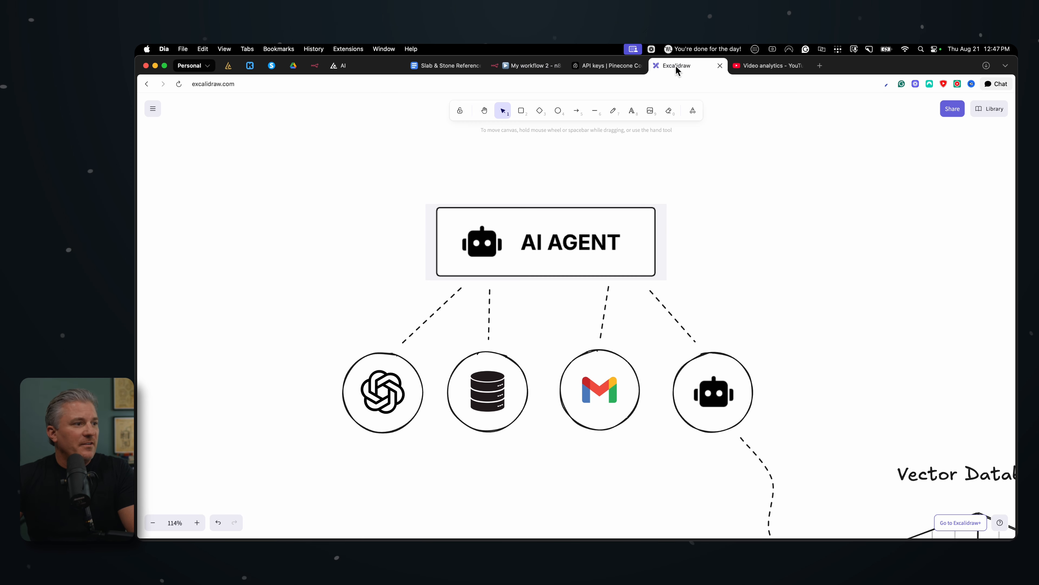
left_click(599, 66)
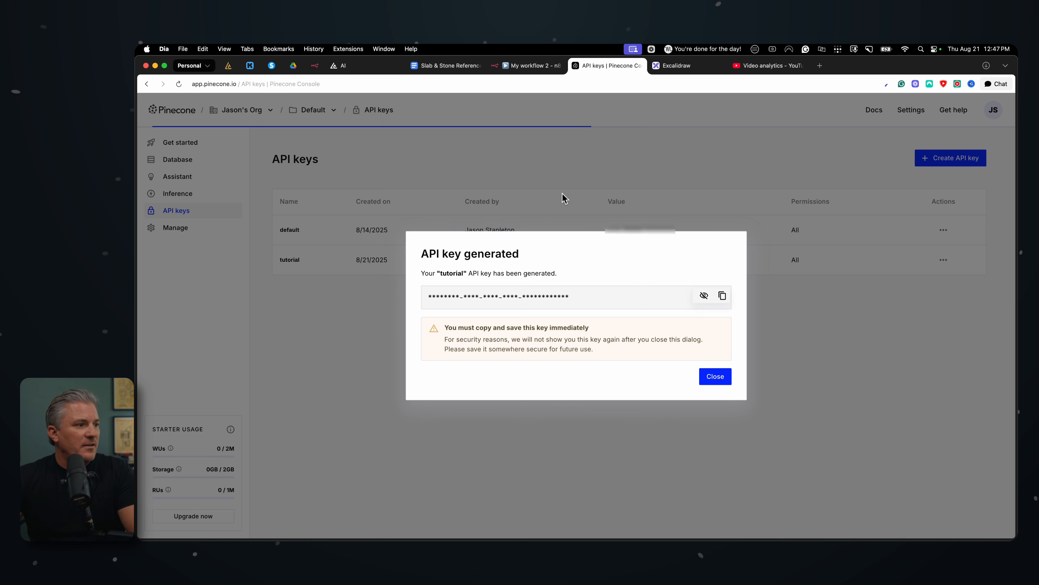
left_click(722, 381)
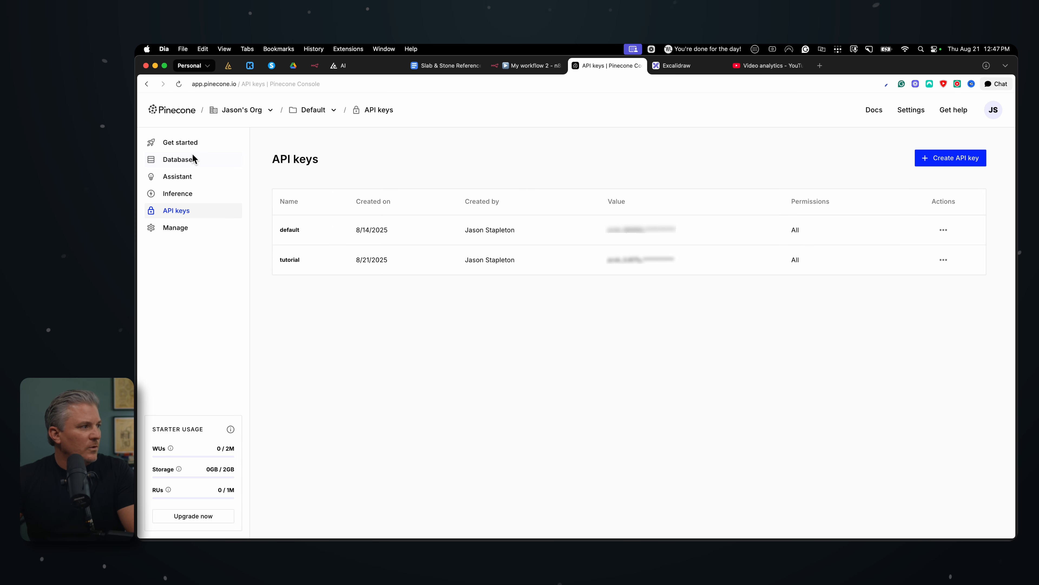
left_click(177, 177)
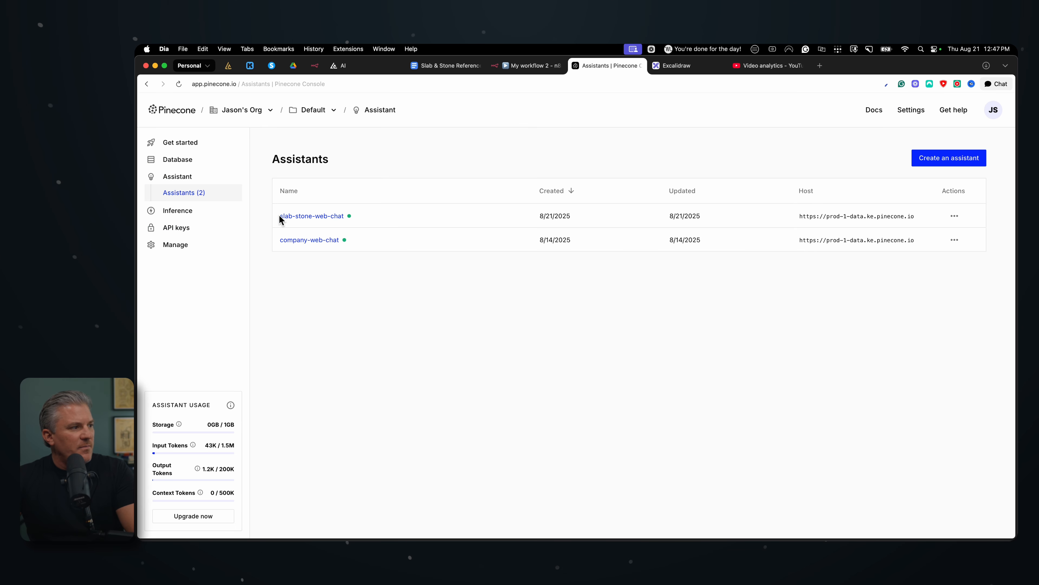
left_click_drag(279, 216, 342, 220)
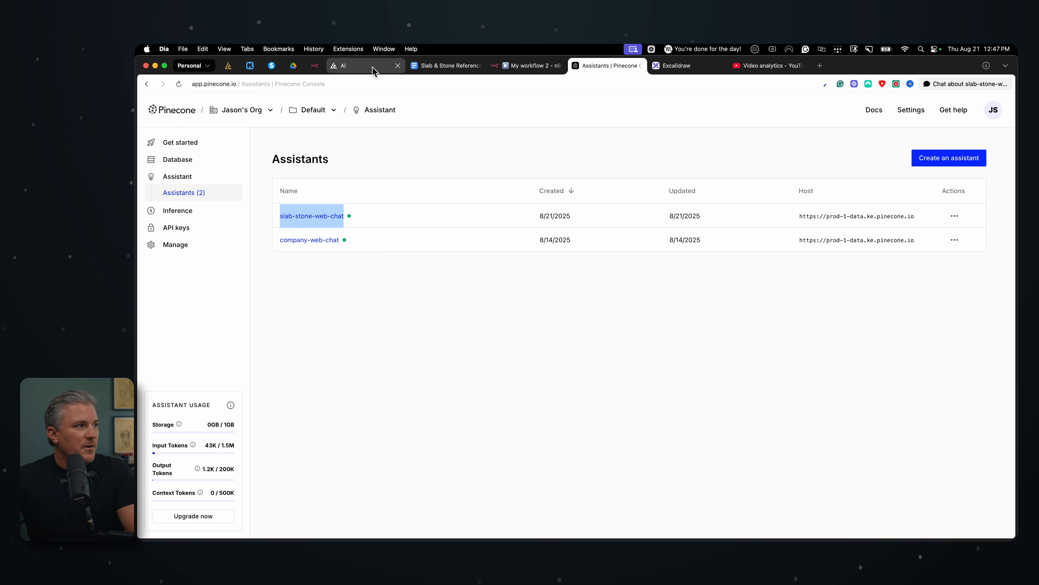
Back in n8n, replace the assistant name placeholder at the end of the Rag Questions URL with slab-stone-web-chat
left_click(519, 67)
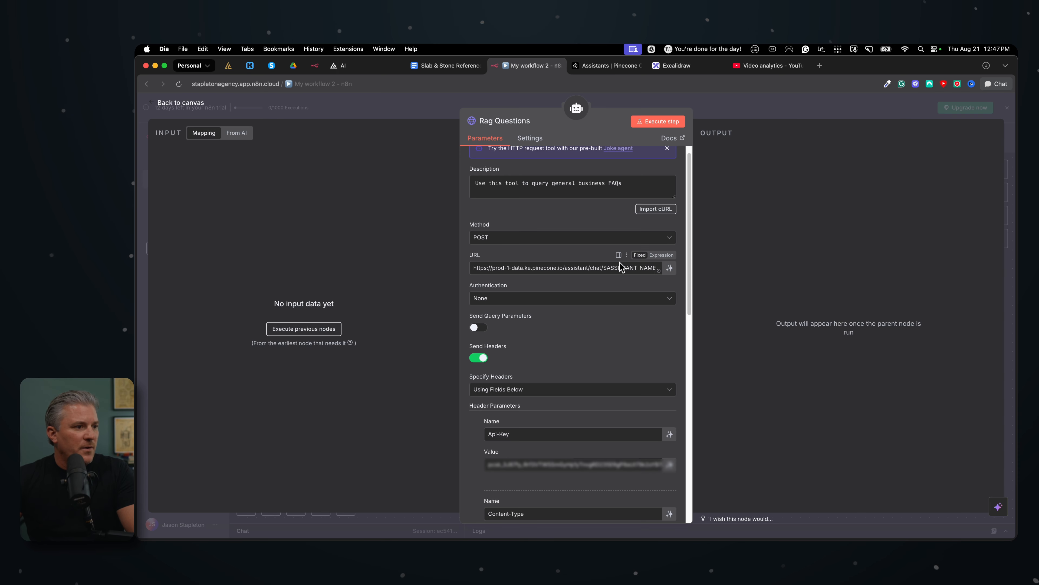
left_click_drag(604, 268, 656, 279)
key("super+v")
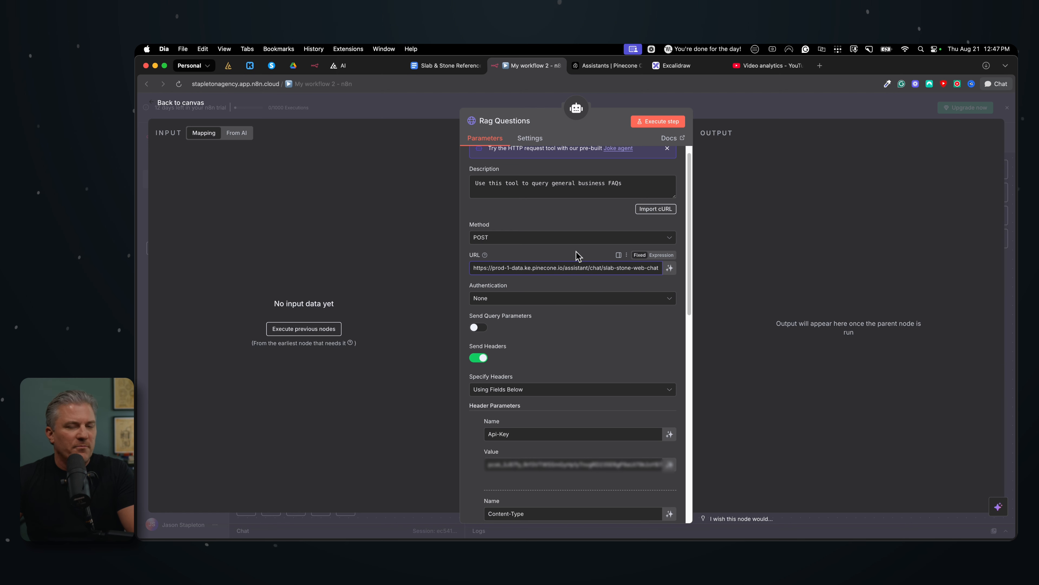
left_click(576, 343)
Set the JSON message content to "{{ $fromAI('question', 'The user question to search in the knowledge base') }}" and make the JSON body an expression
scroll(576, 343, "down", 10)
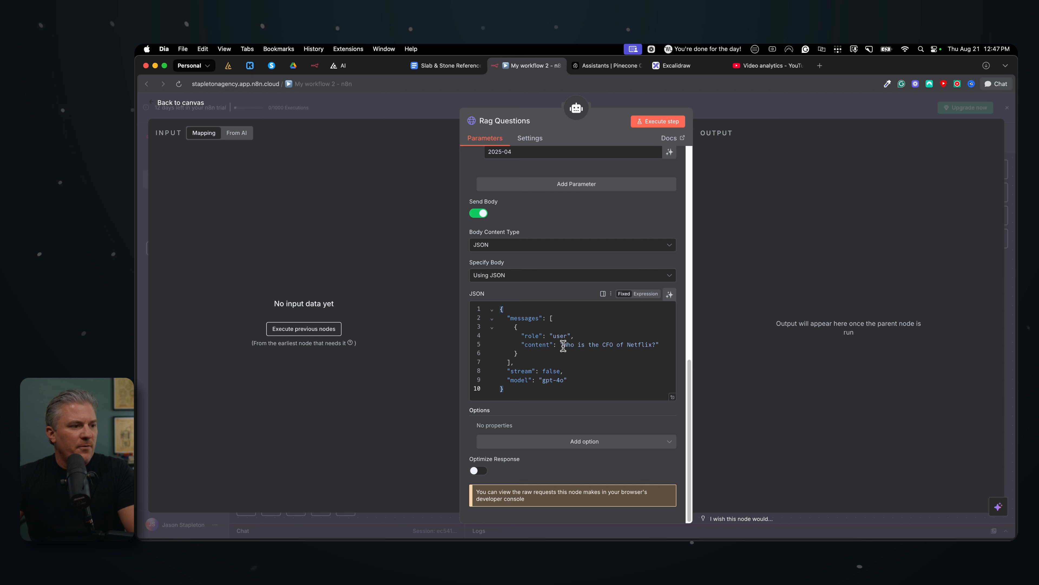
left_click_drag(563, 345, 653, 345)
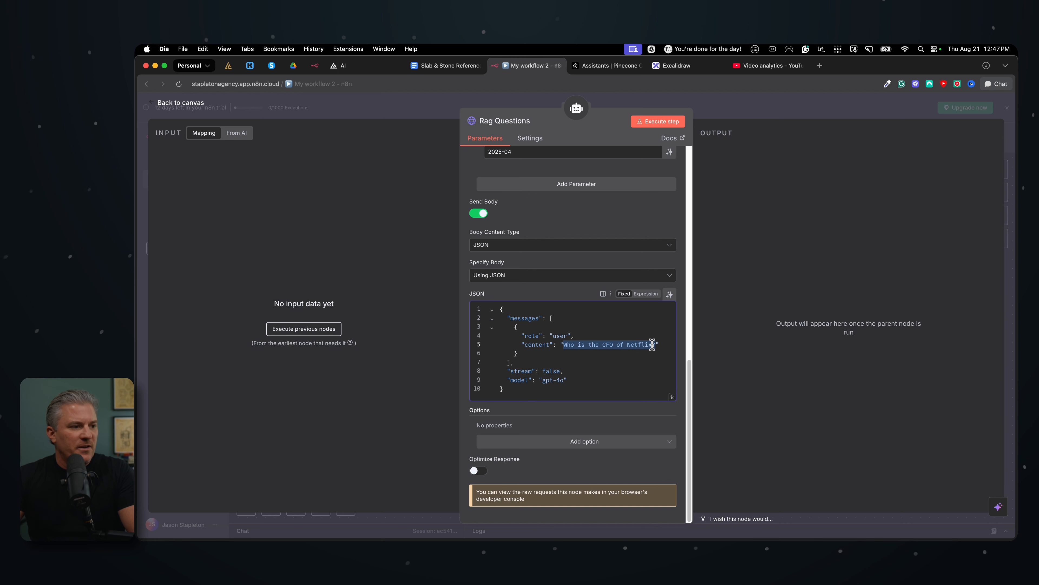
left_click(604, 345)
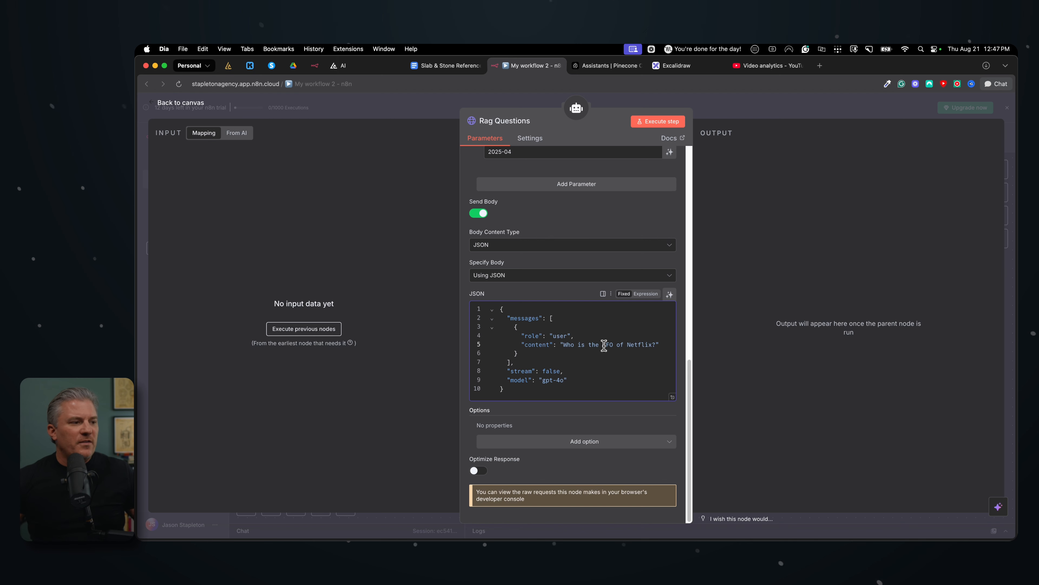
scroll(573, 176, "up", 15)
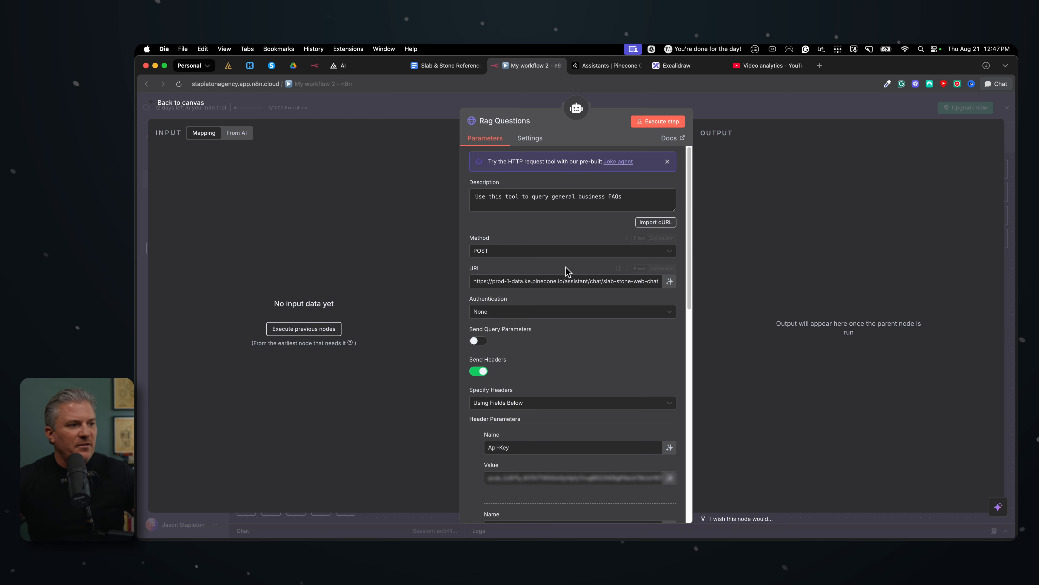
scroll(567, 271, "down", 15)
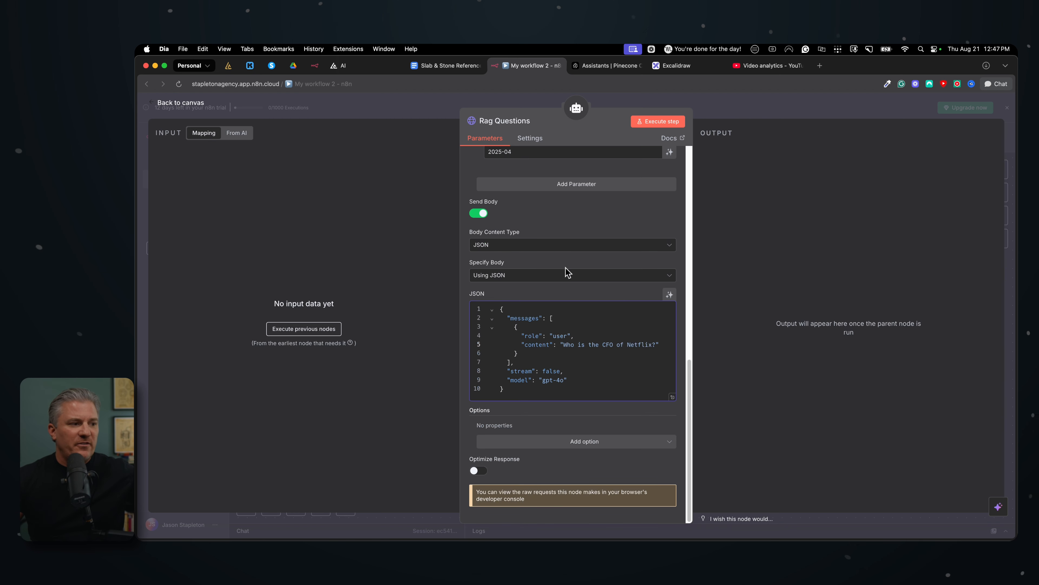
left_click_drag(564, 345, 655, 348)
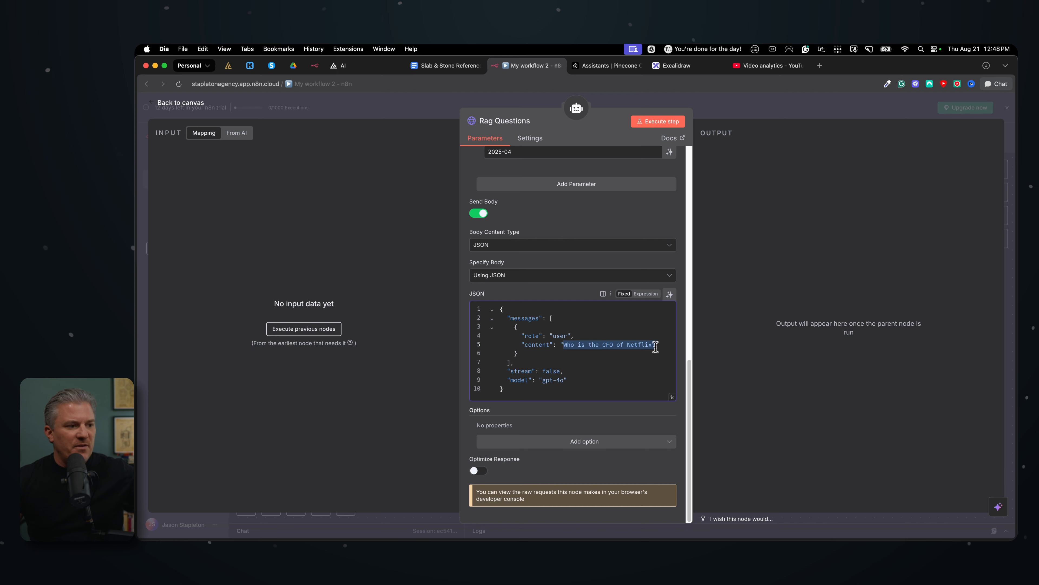
left_click_drag(569, 345, 653, 346)
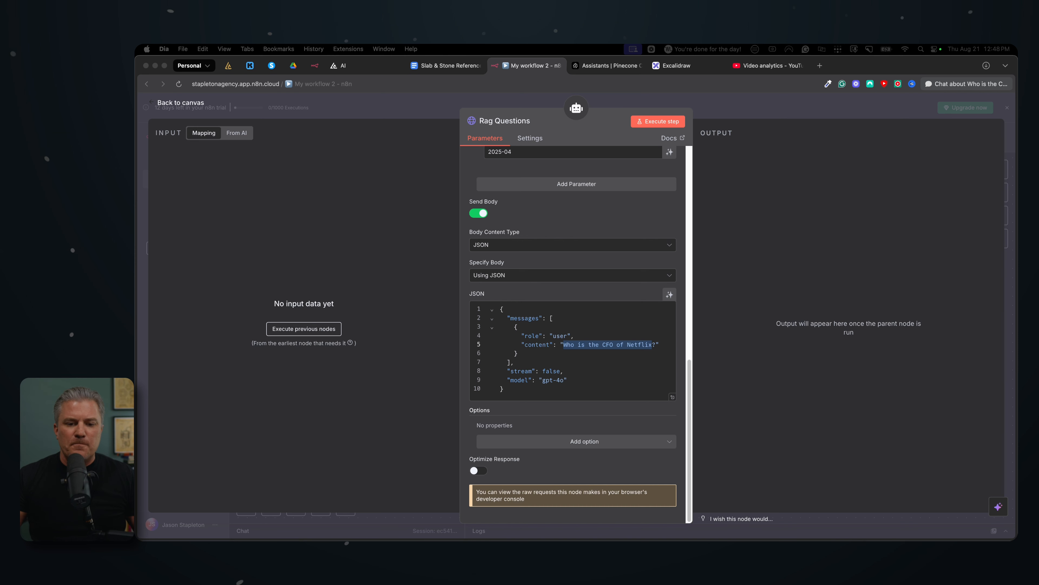
left_click_drag(564, 344, 657, 345)
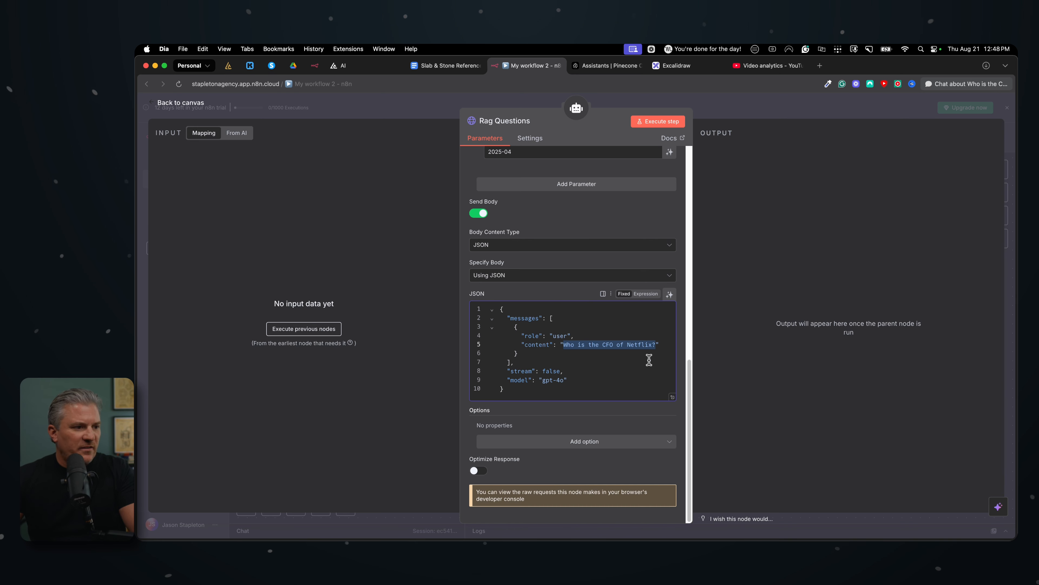
type("{{ $fromAI('question', 'The user question to search in the knowledge base') }}")
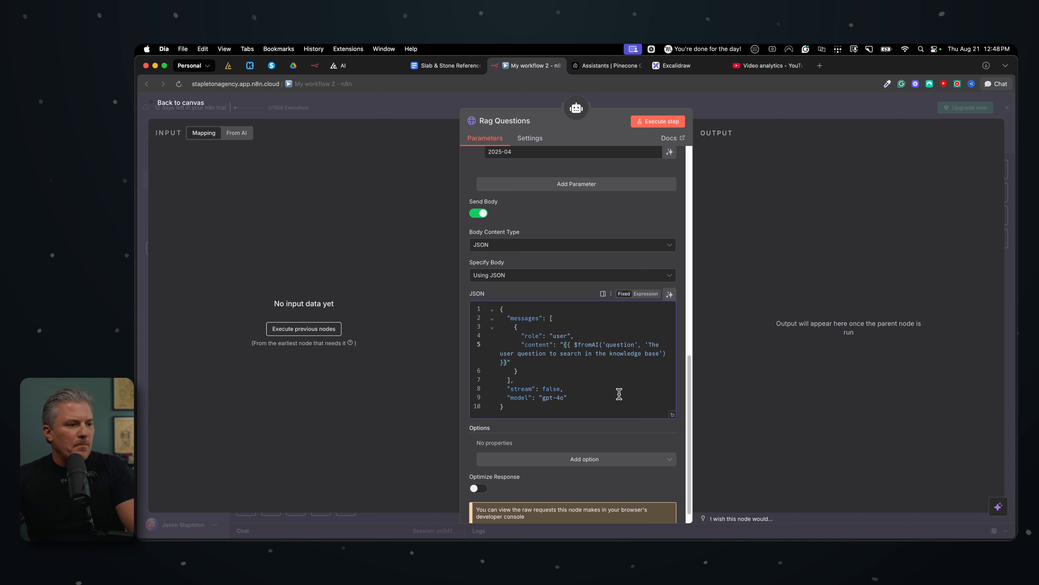
left_click(647, 293)
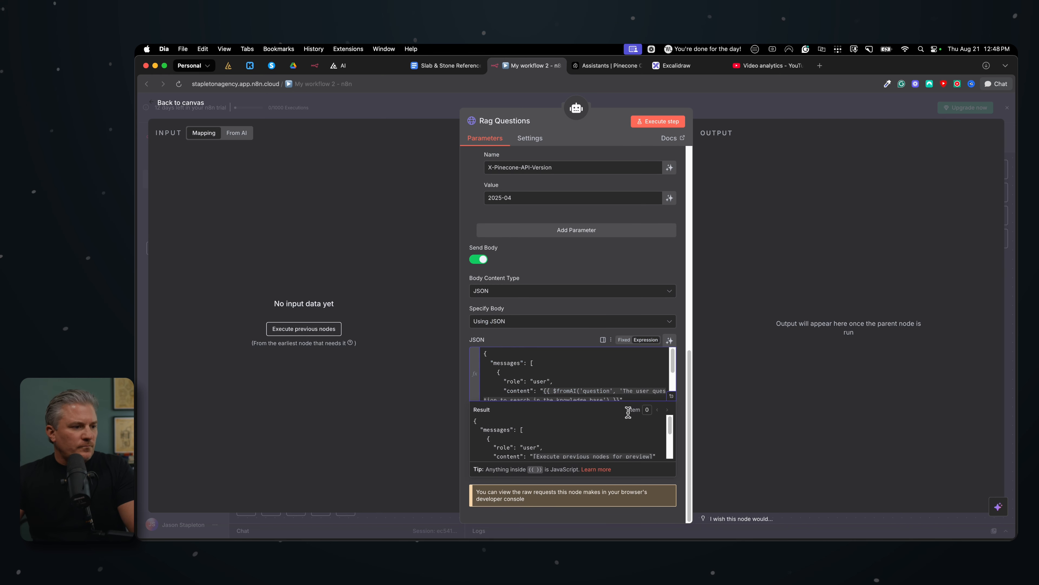
Examine the JSON body expression in the expanded editor, close it, and review the tool's parameters
left_click(672, 396)
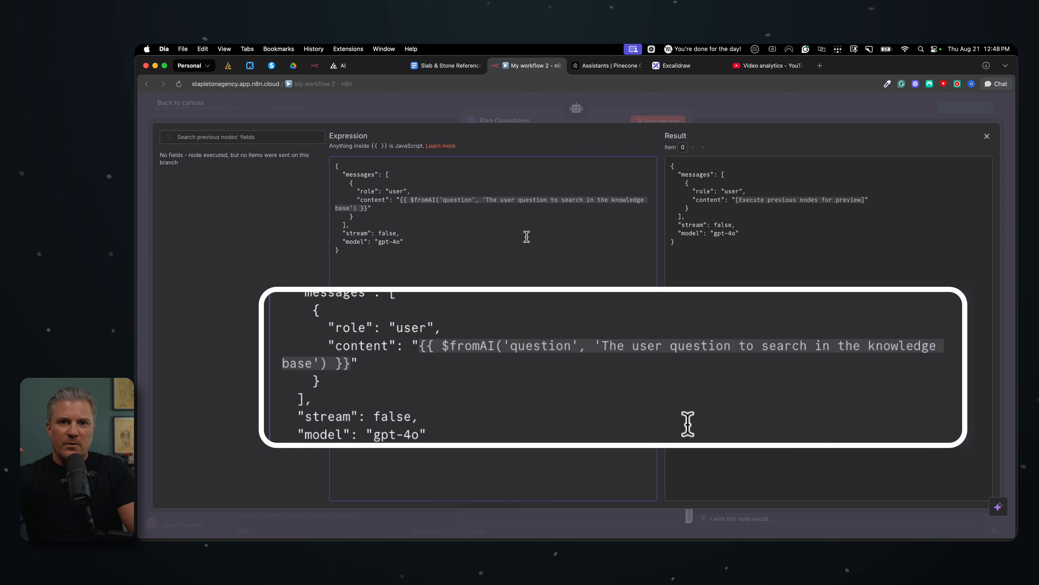
left_click(538, 121)
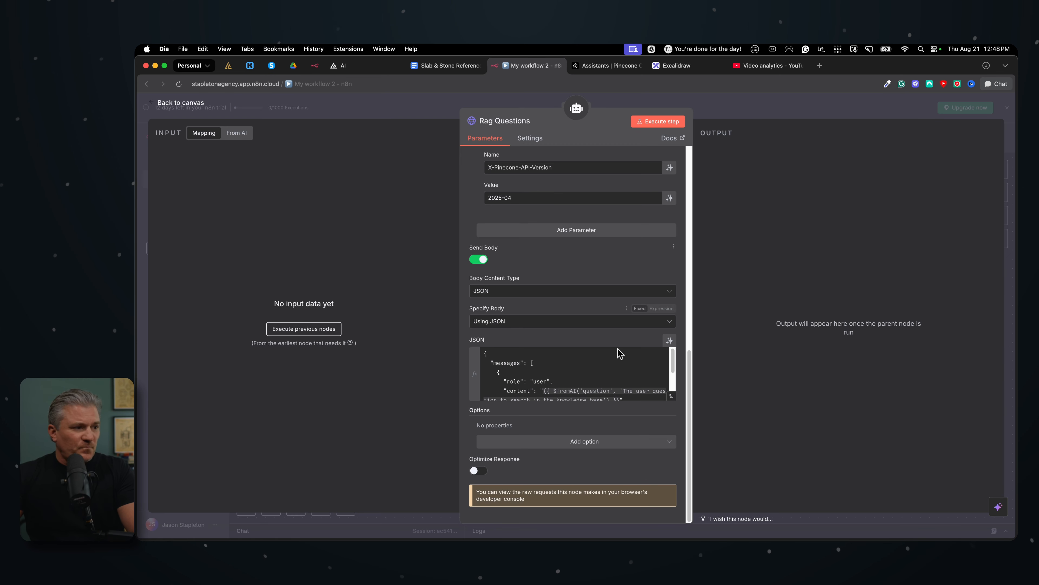
scroll(613, 360, "down", 2)
scroll(607, 355, "up", 1)
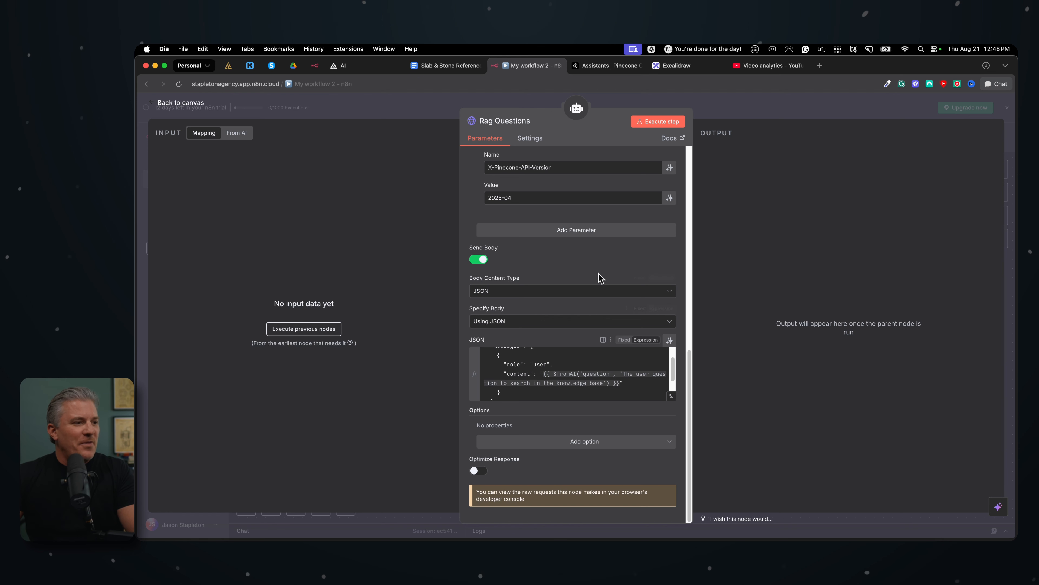
scroll(590, 259, "up", 10)
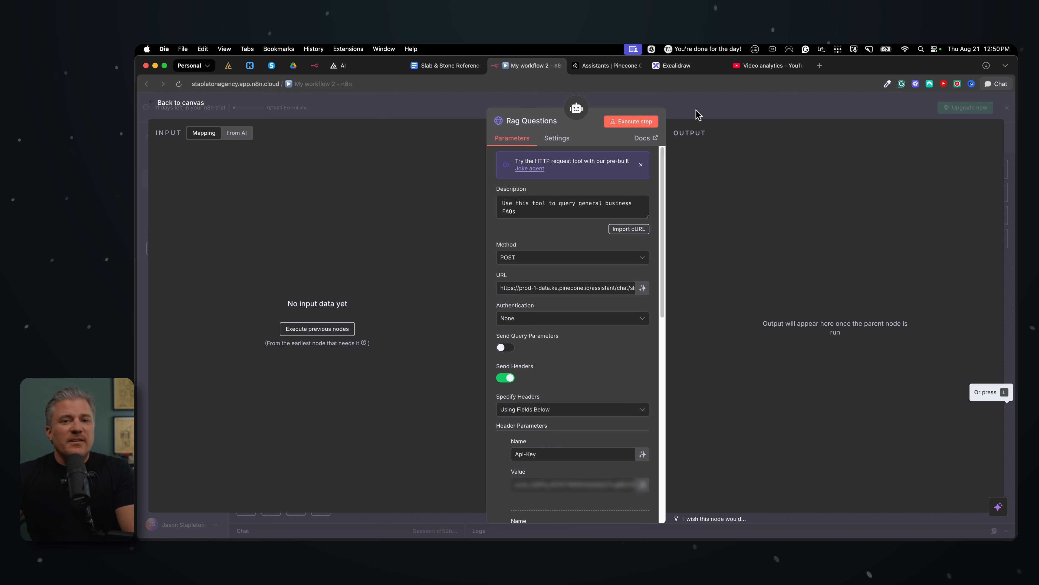
Return to the canvas and send the chat message "I want to put in a new patio in my backyard. what does something like that cost?"
left_click(698, 115)
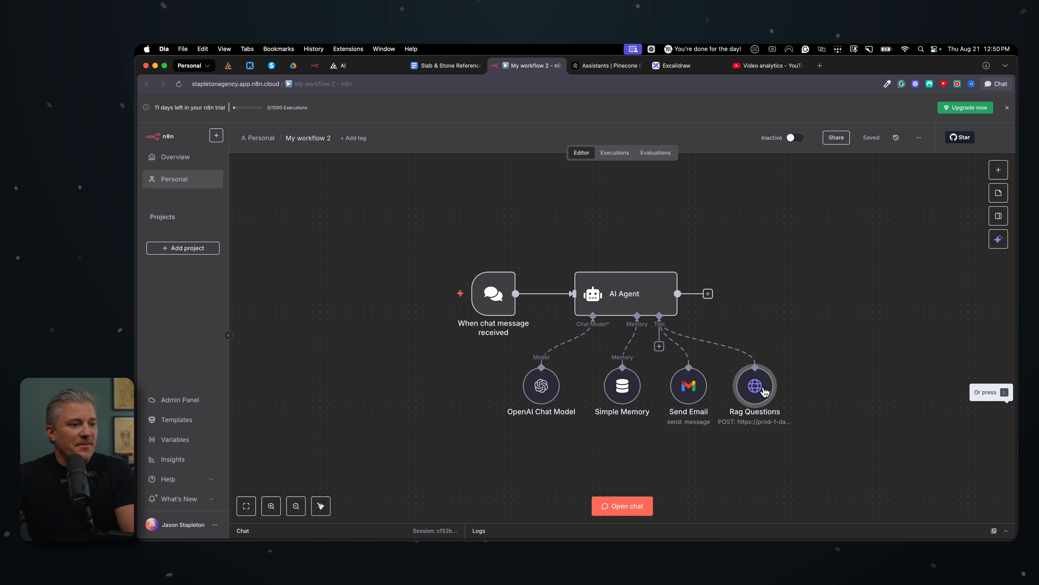
left_click(626, 508)
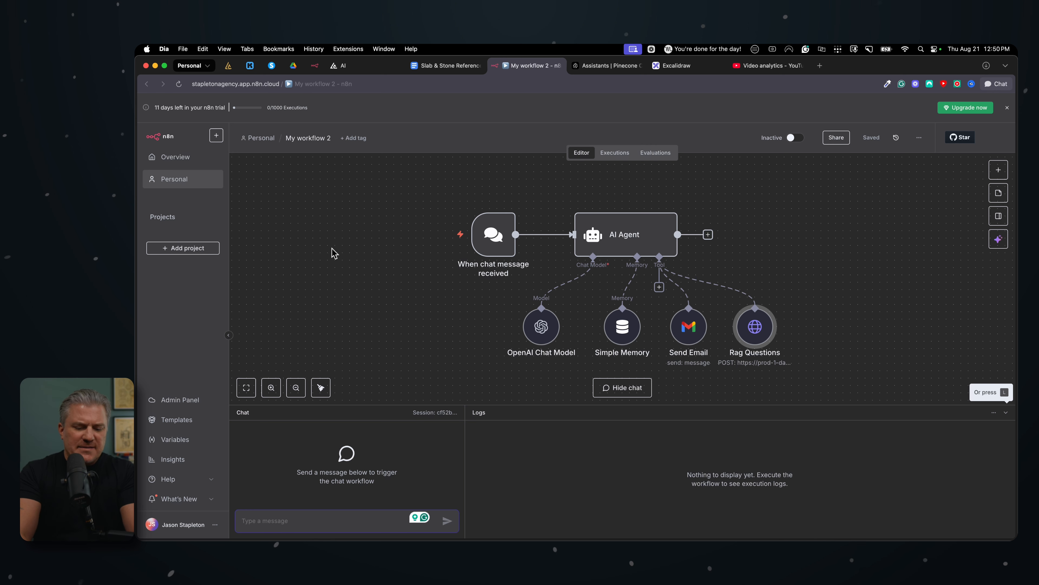
type("I want to put in a new patio in my back")
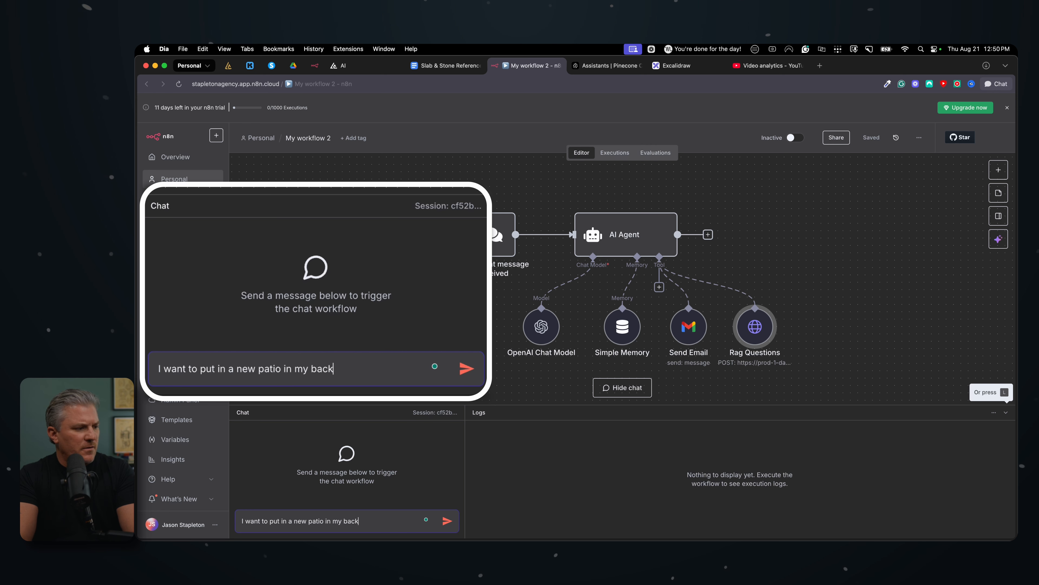
type("yard. what does ")
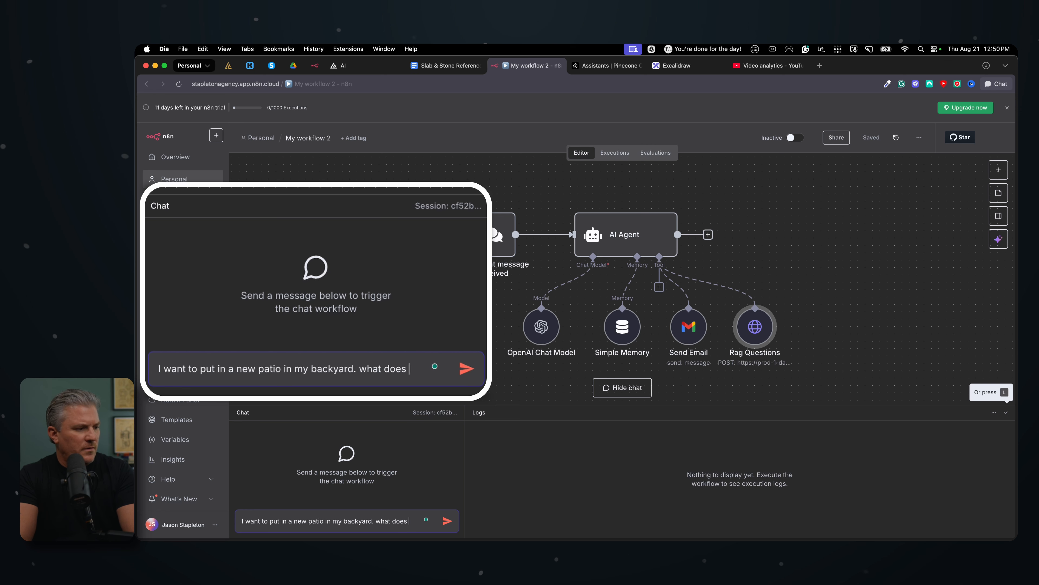
type("something like that c")
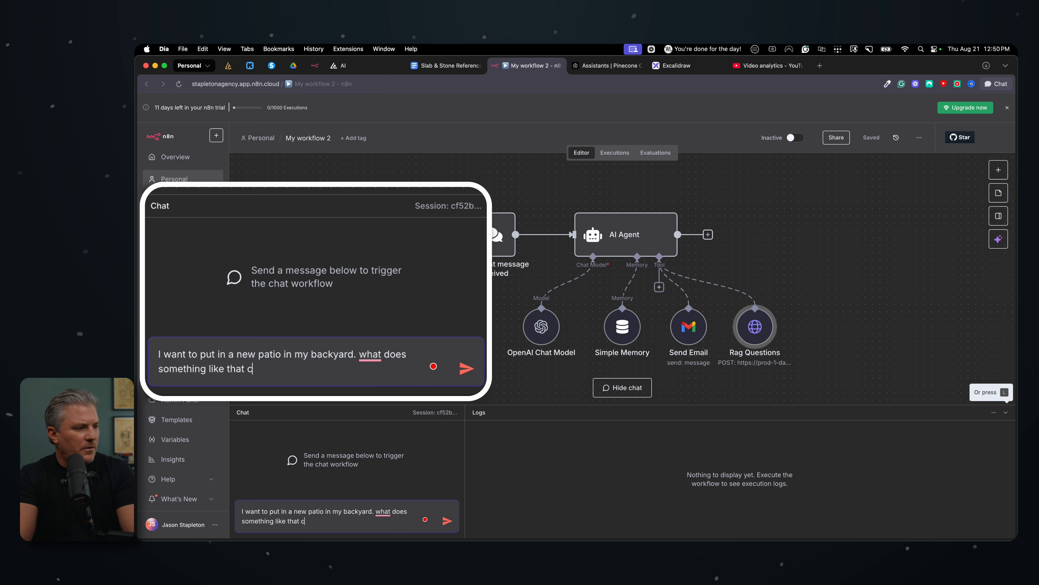
type("ost?")
key("Return")
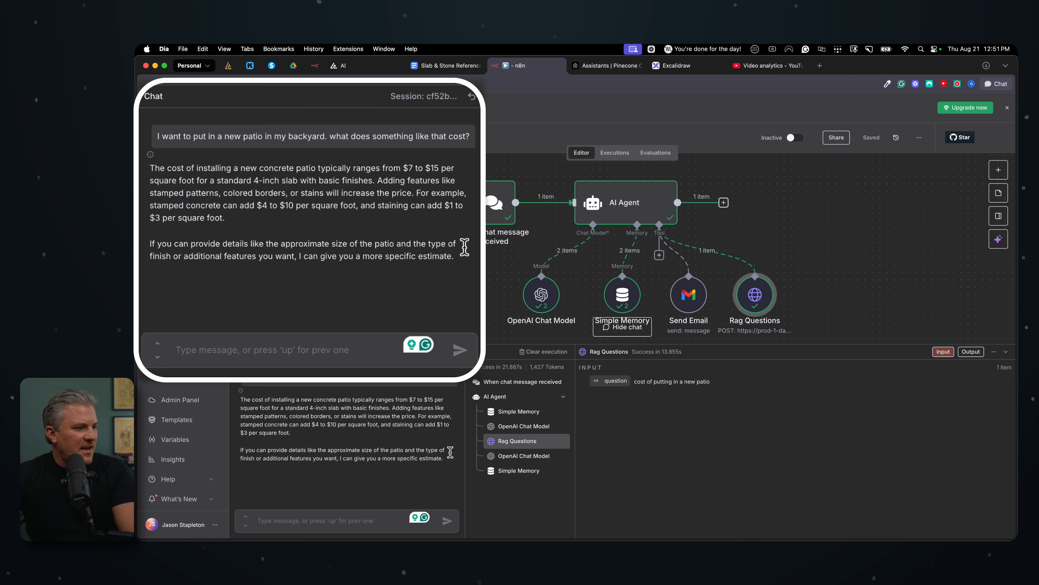
Reply to the agent's cost answer in the chat with "I'm thinking a 10x10 patio."
left_click(327, 350)
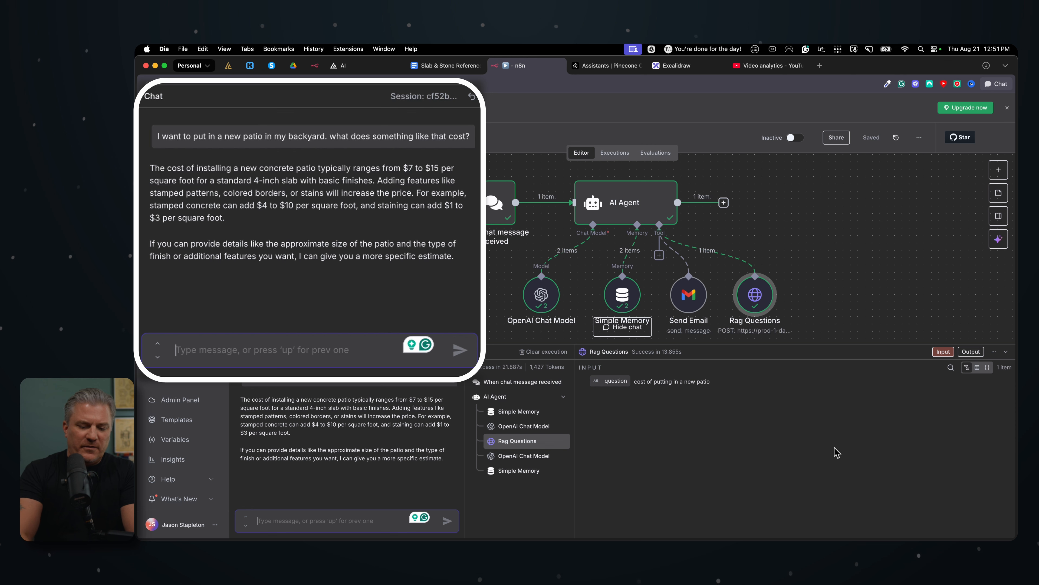
type("1")
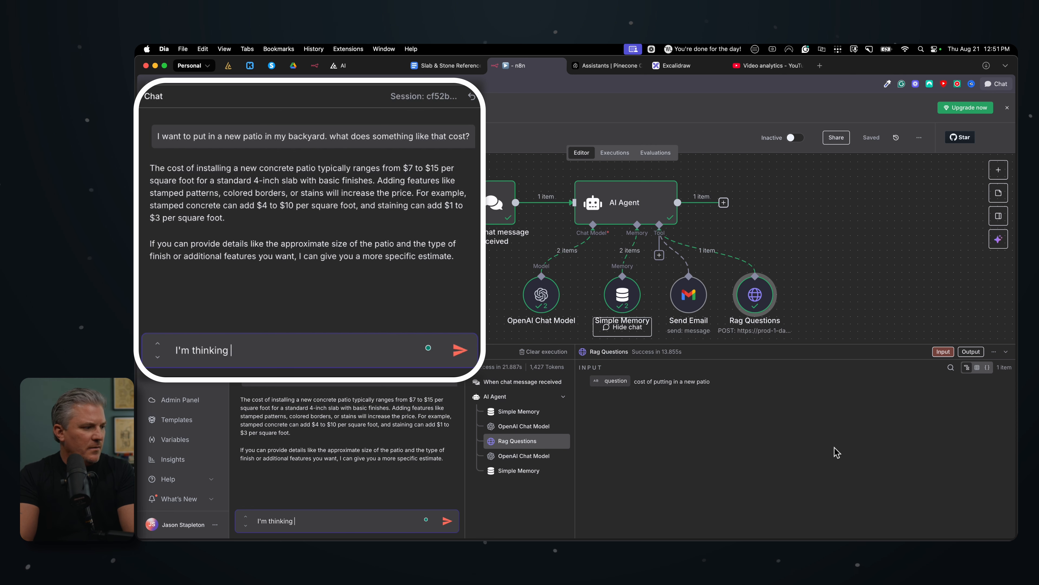
type("'m thinking a 10x")
key("BackSpace")
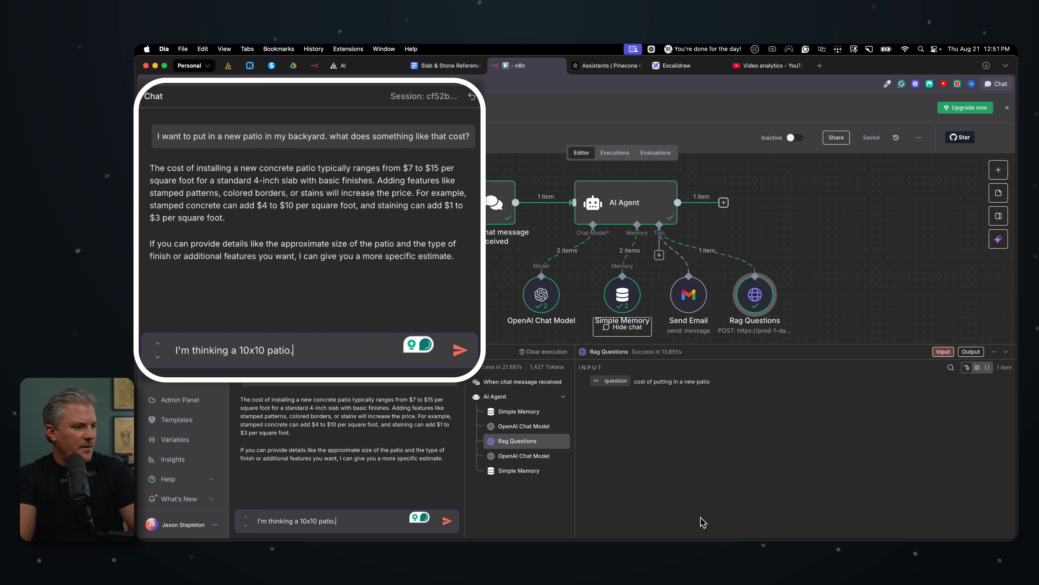
left_click(447, 521)
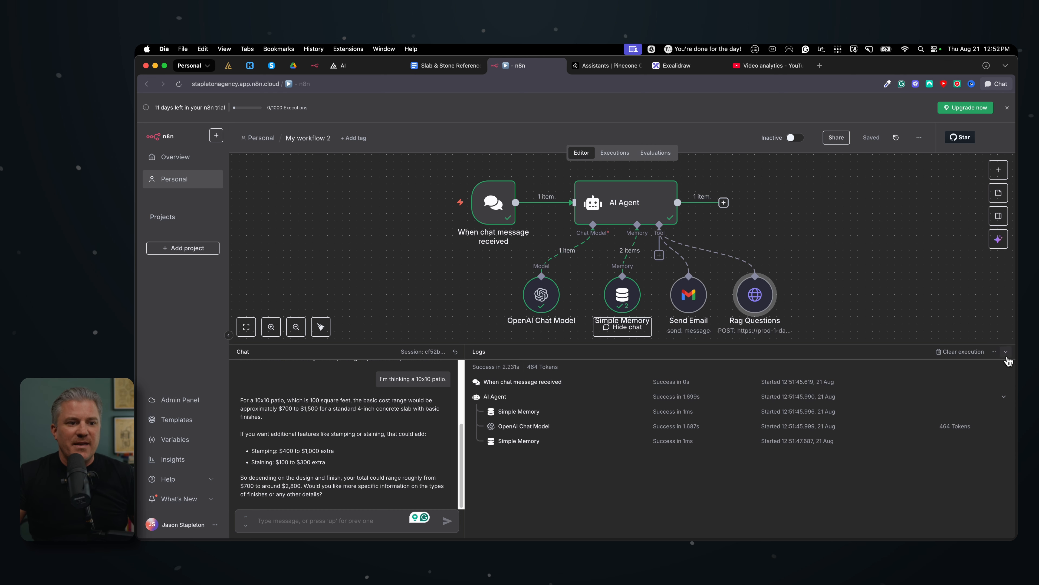
Add "2. Rag Questions - Use this tool to answer business FAQ questions." below the Send Email entry in the AI Agent's system message
left_click(1006, 353)
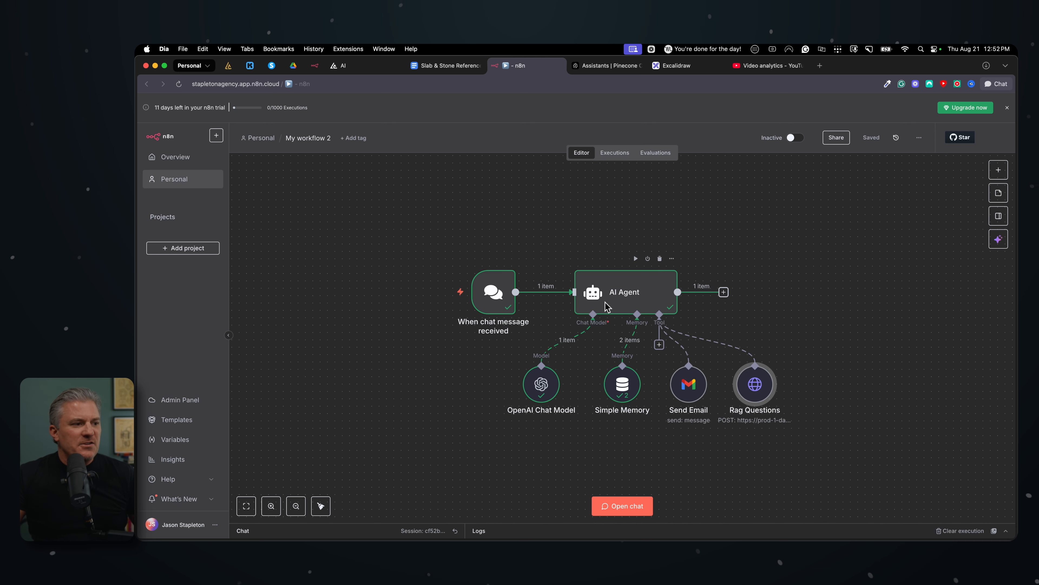
double_click(643, 295)
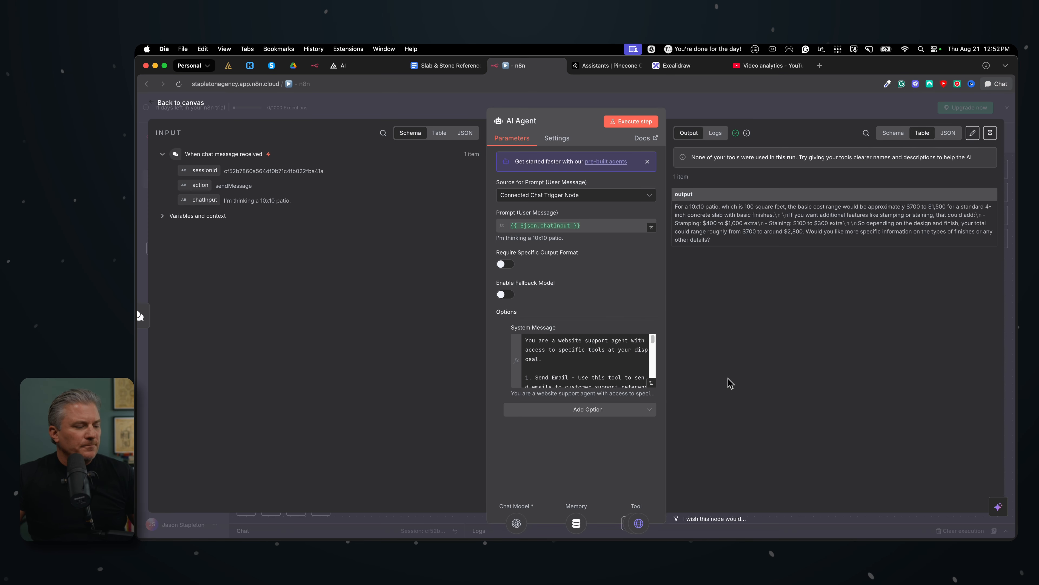
left_click(652, 385)
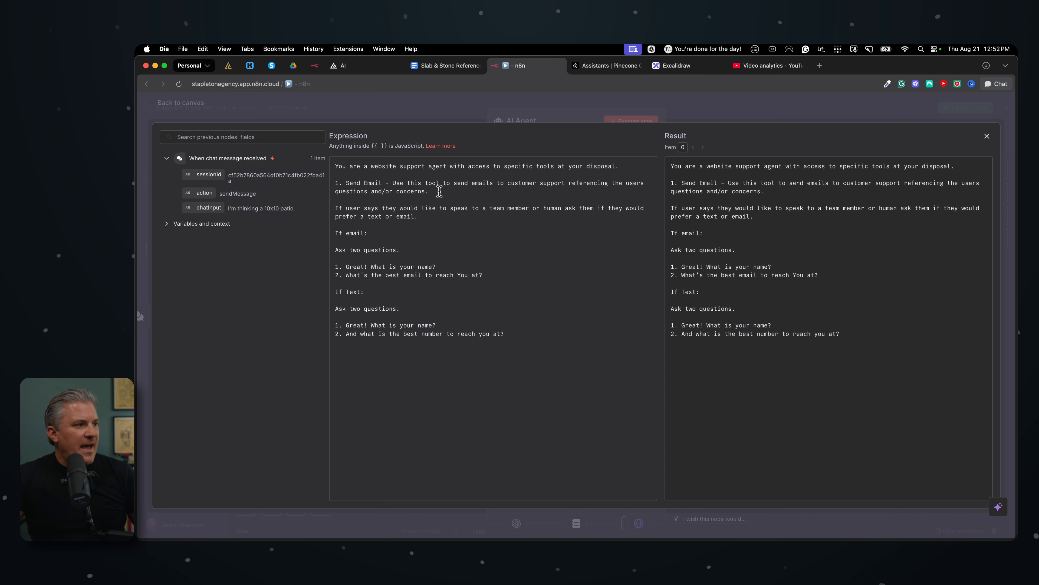
left_click(439, 190)
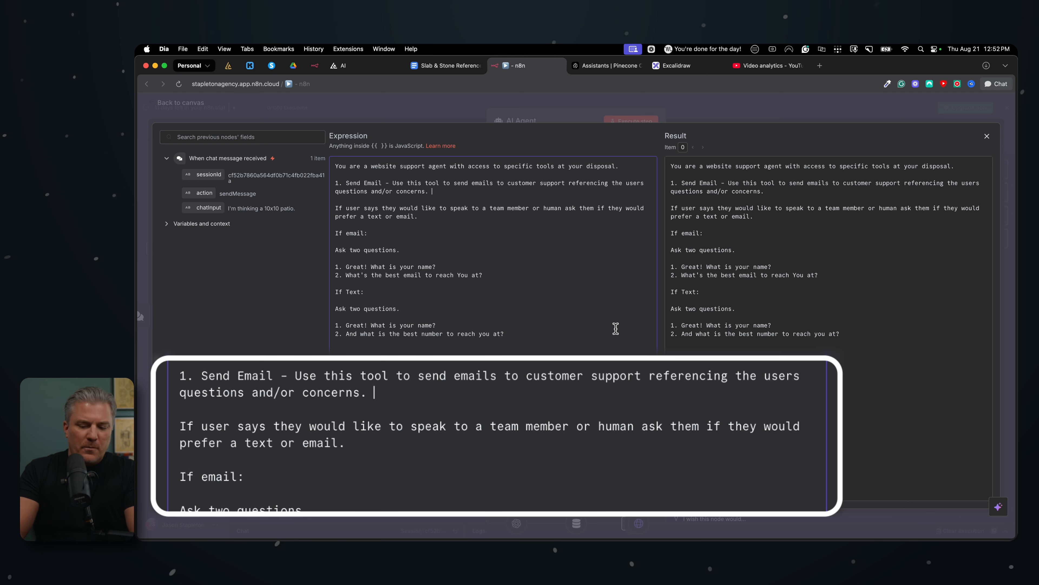
key("Return")
type("1")
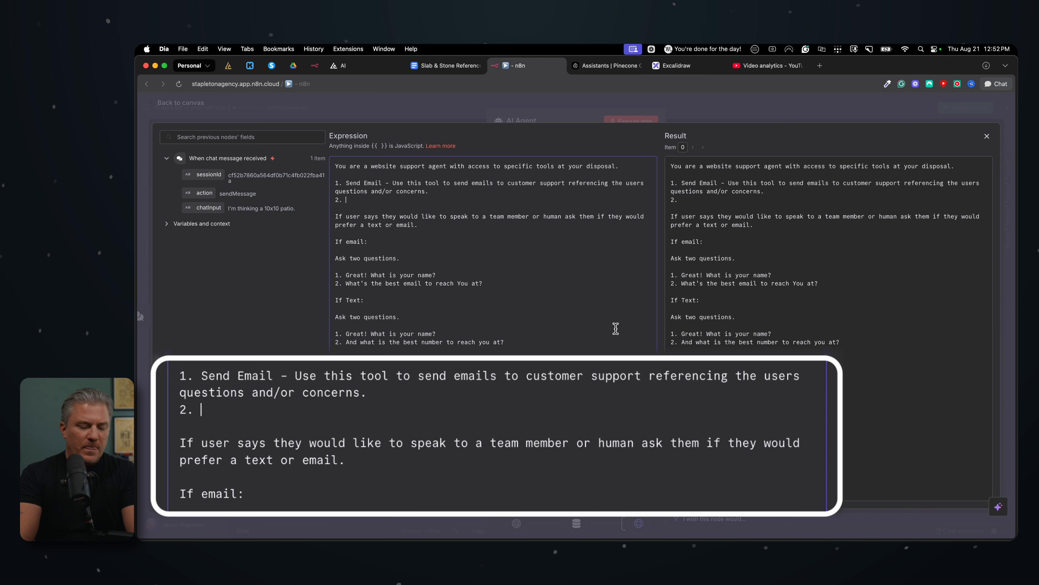
type("Rag Question")
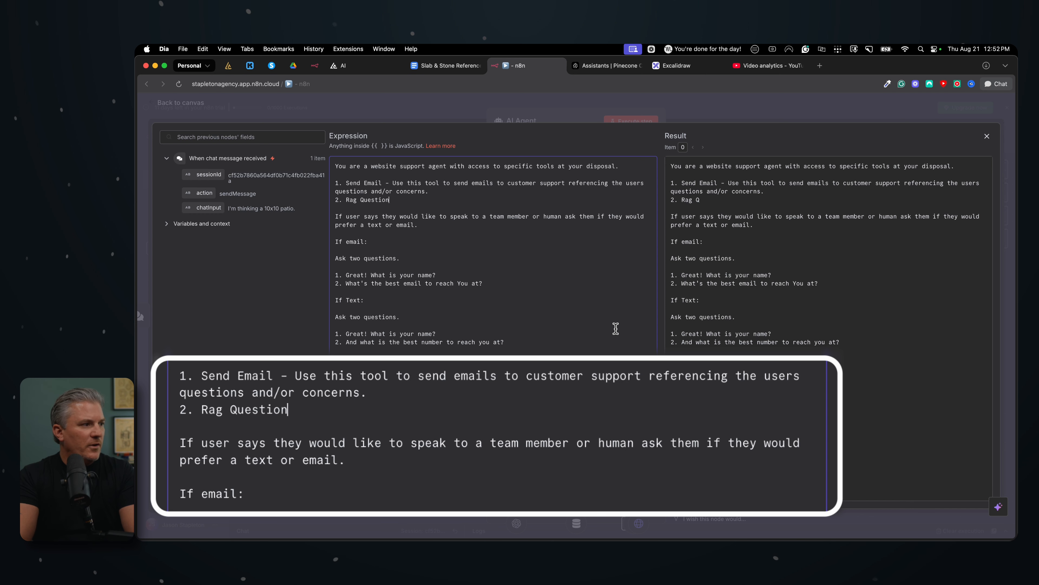
type("s -")
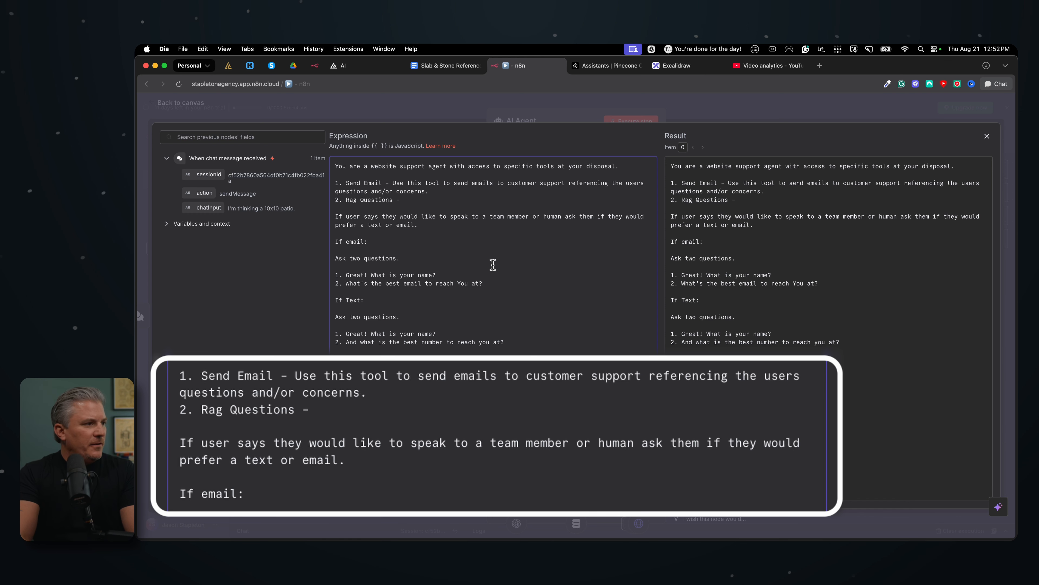
type(" Use this")
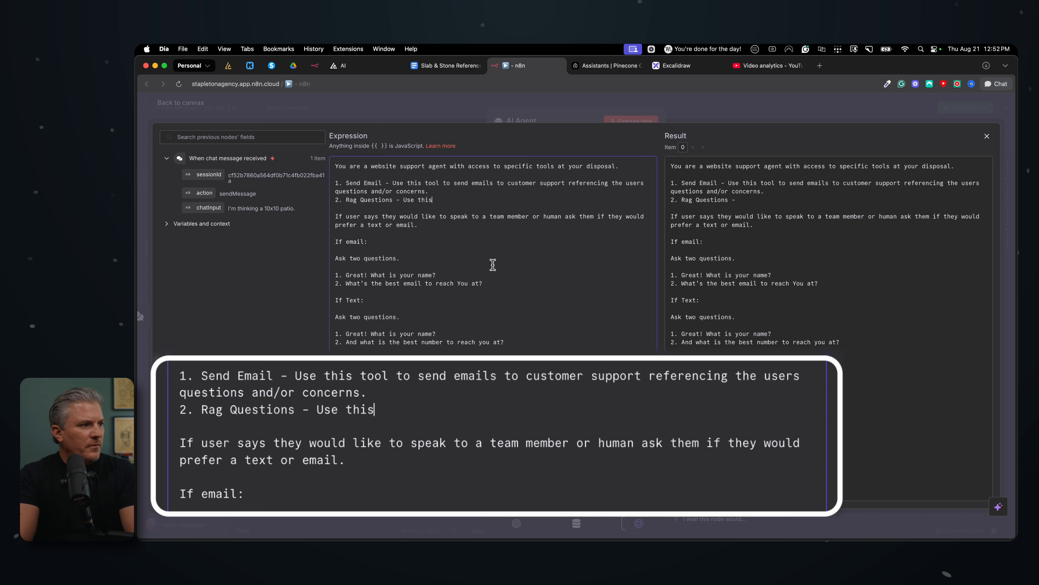
type(" tool to asw")
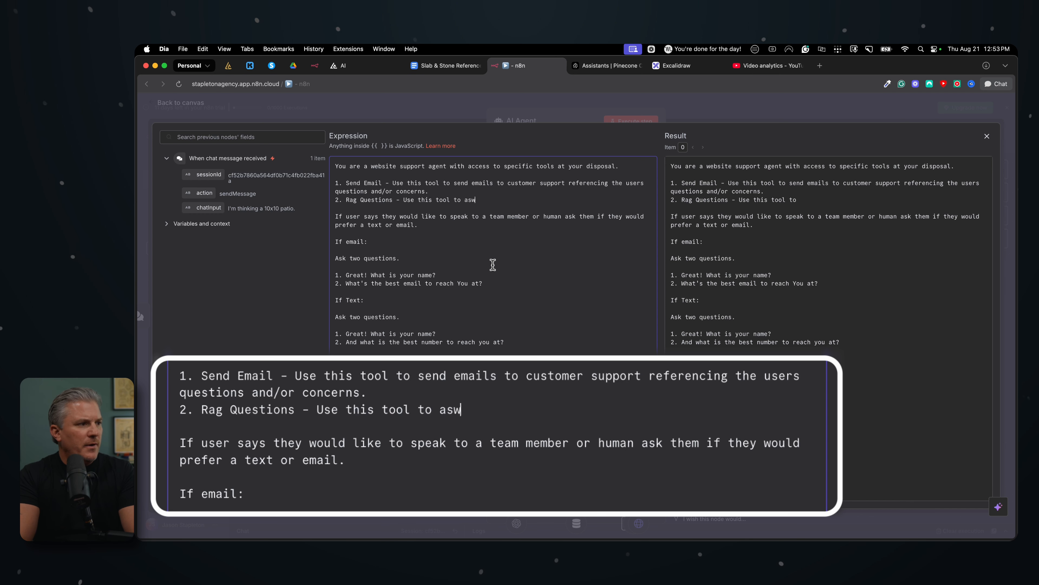
key("BackSpace")
key("BackSpace")
type("nswer bj")
key("BackSpace")
type("usiness FAQ")
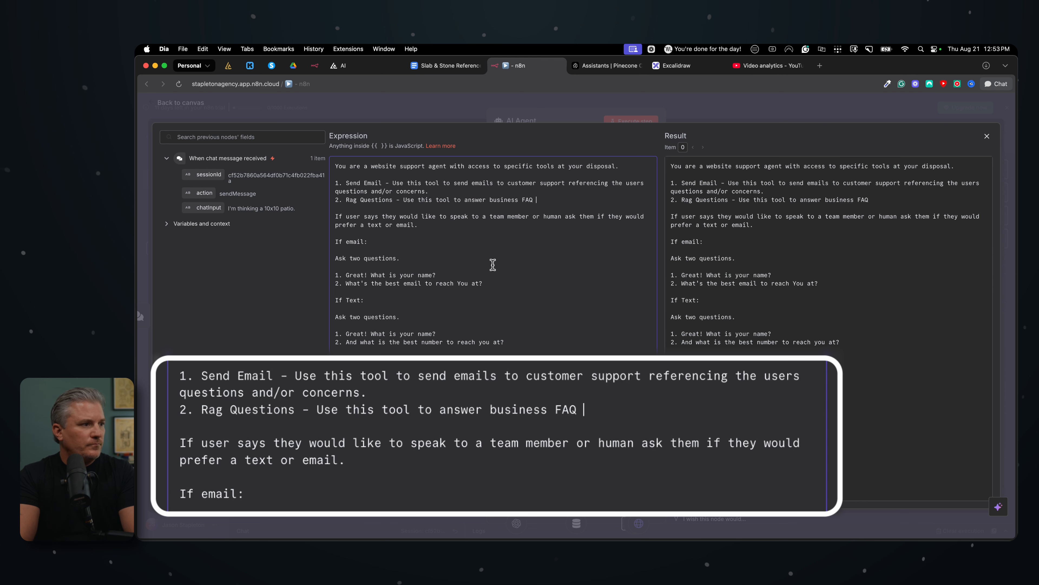
type(" quetsio")
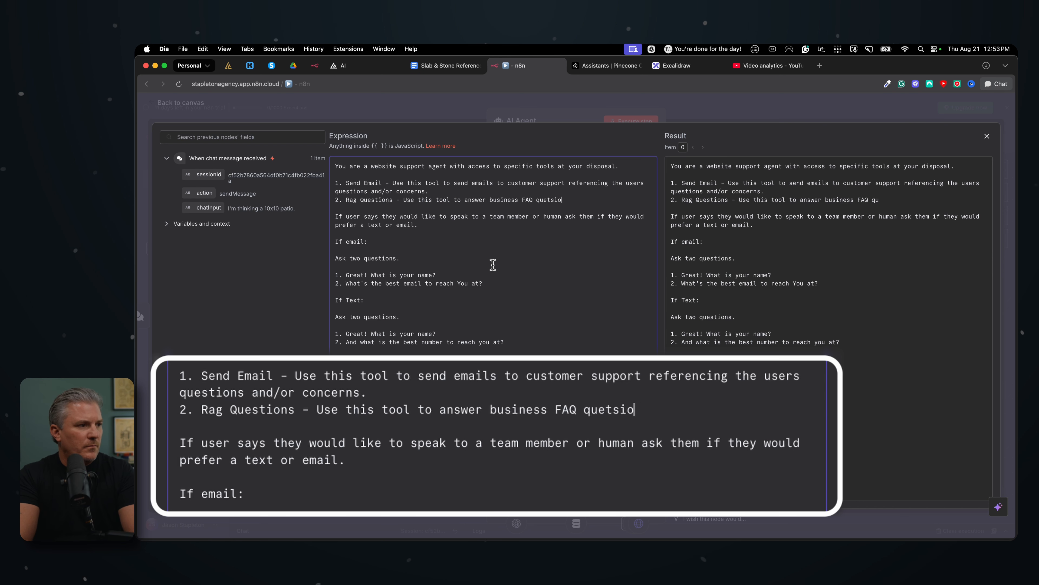
key("BackSpace")
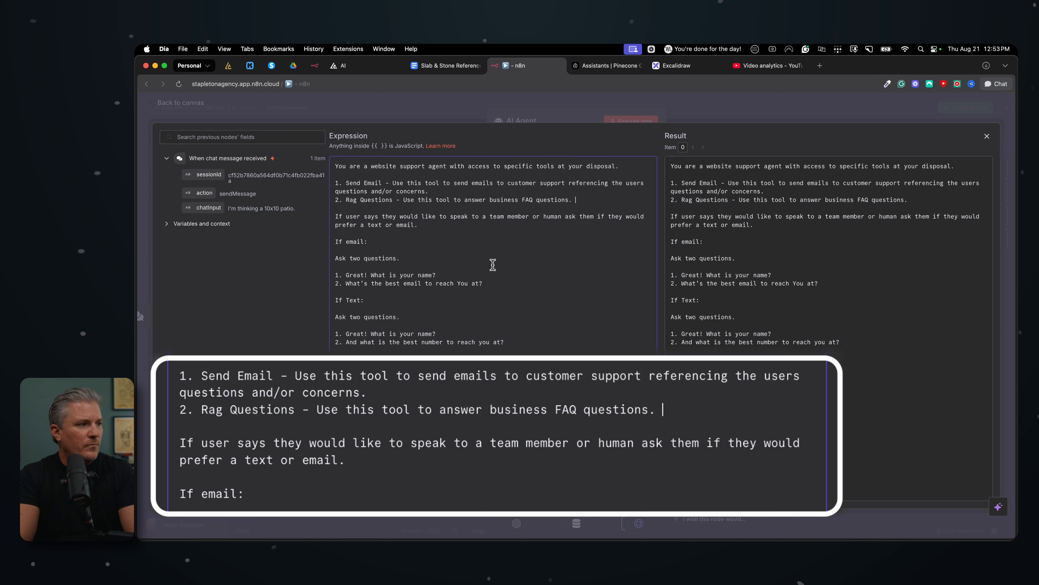
key("BackSpace")
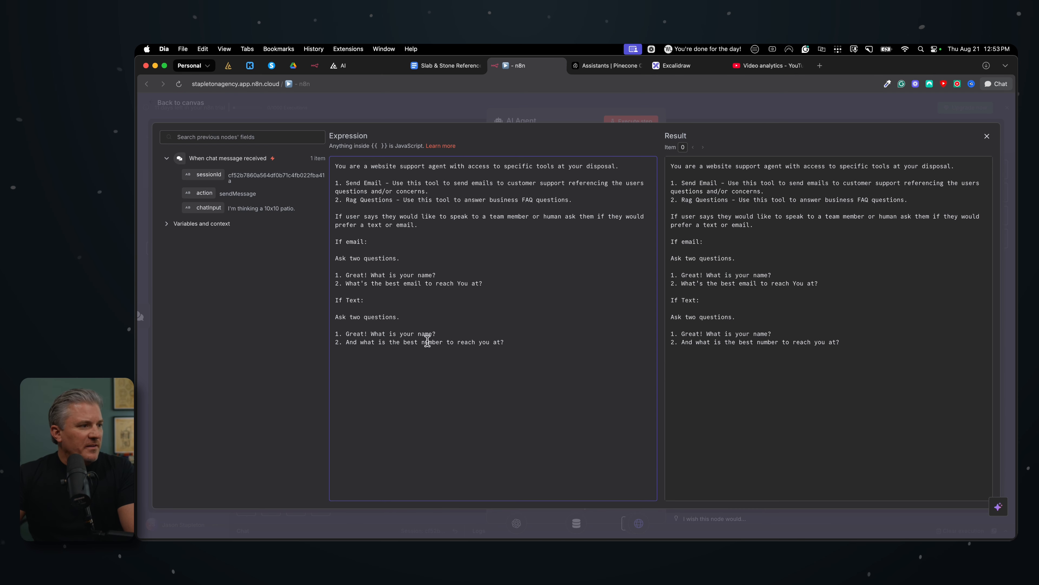
Close the system message editor and the AI Agent settings, and save the workflow
key("Escape")
key("Escape")
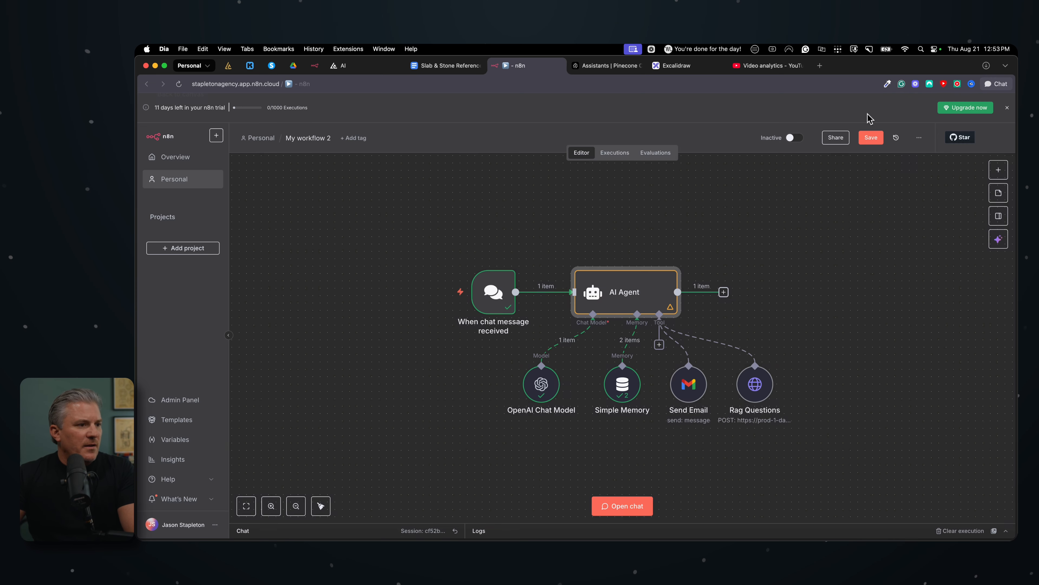
left_click(871, 138)
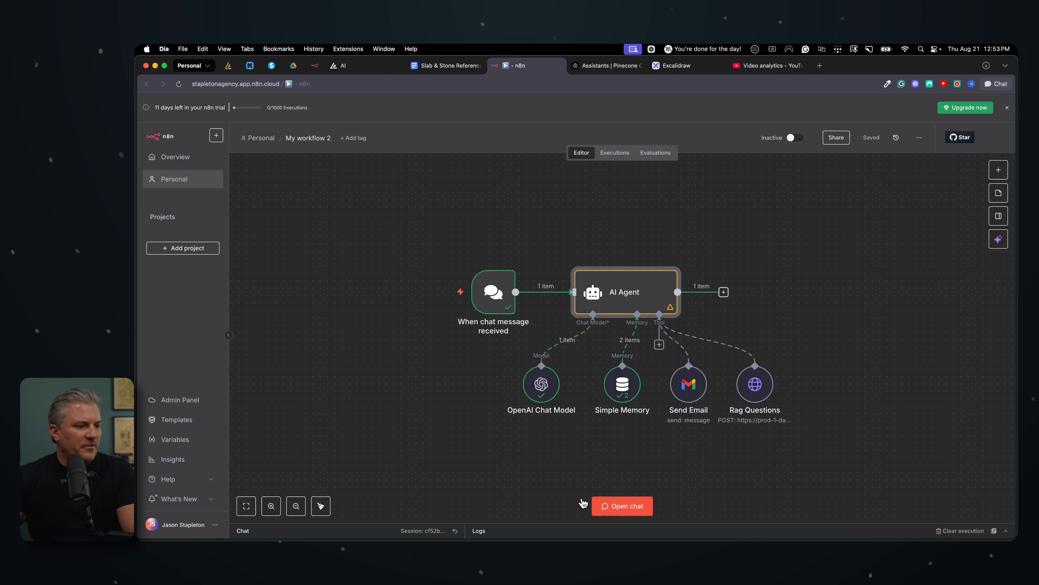
Reopen the workflow chat and ask "How long will that take?" to test the Rag Questions tool
left_click(638, 506)
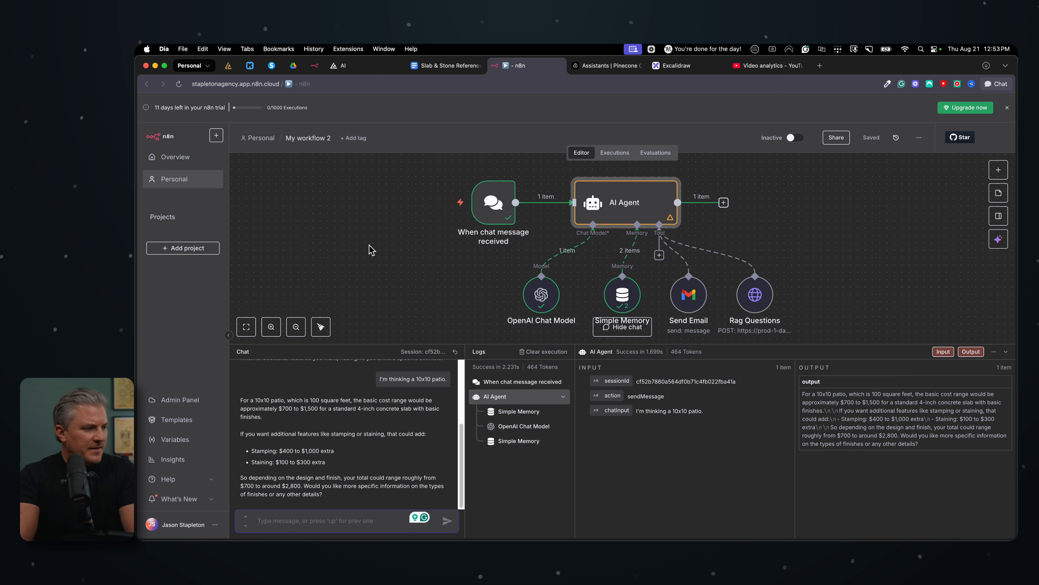
type("How ol")
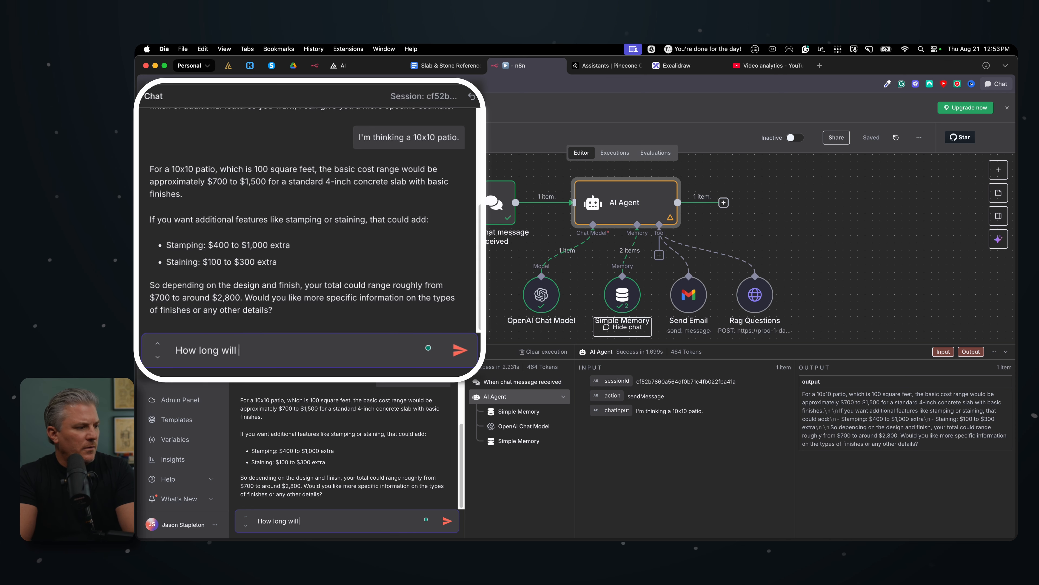
key("Return")
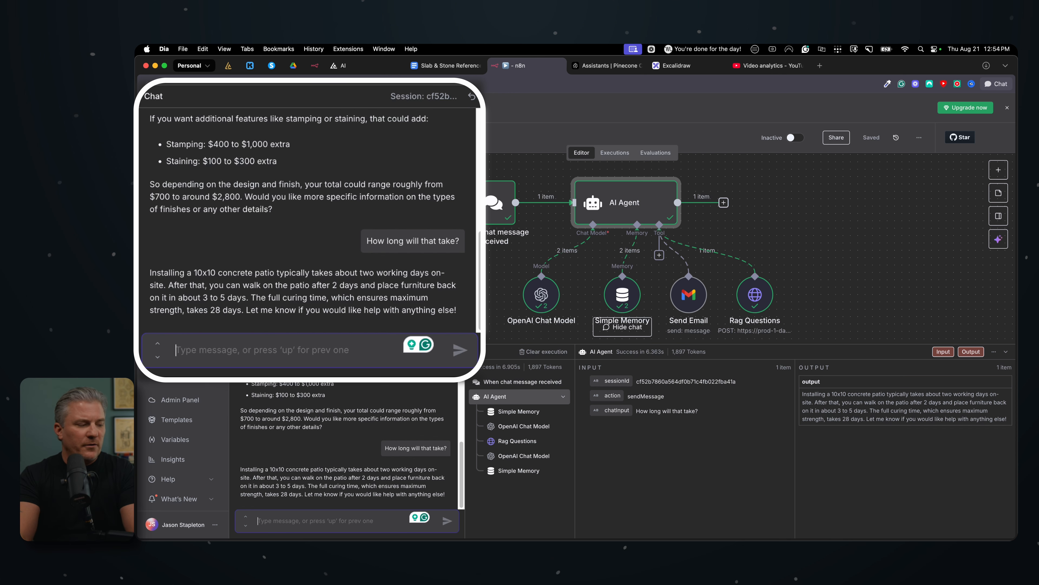
Send the chat message "I'd like to talk to a human." and answer the contact preference question with "email."
type("I'd like to talk")
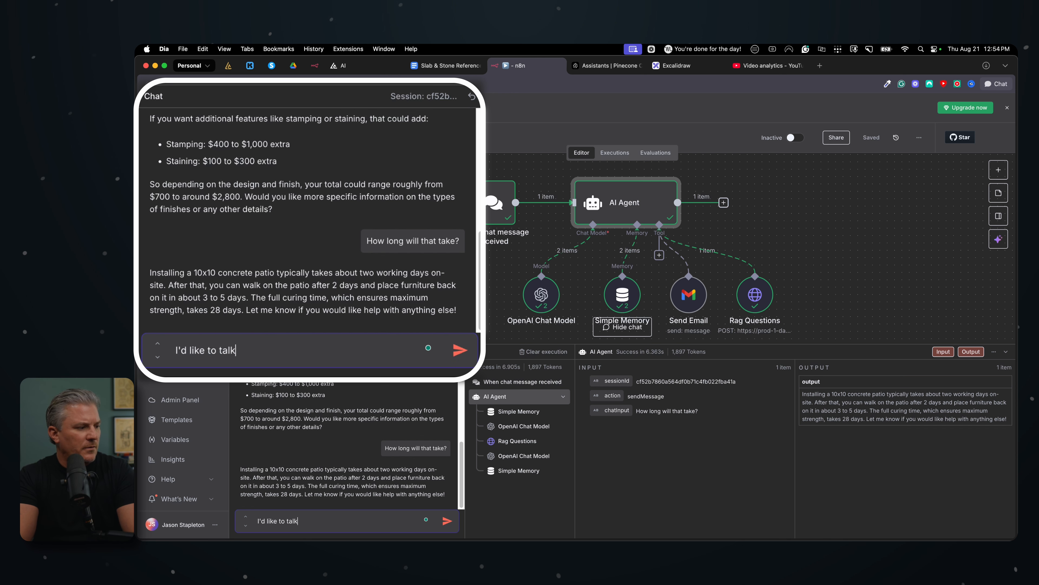
type(" to a human.")
key("Return")
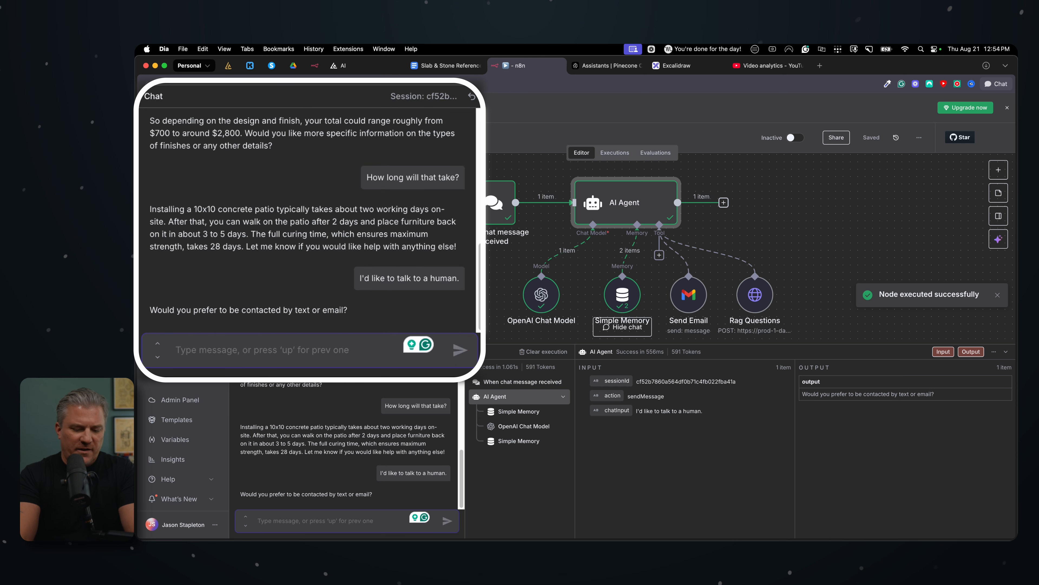
type("email.")
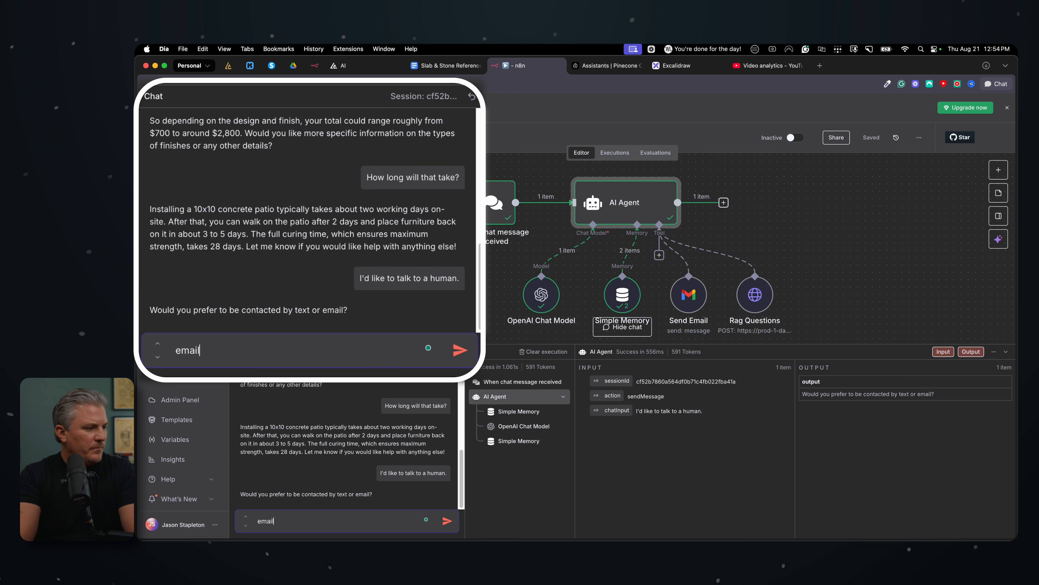
key("Return")
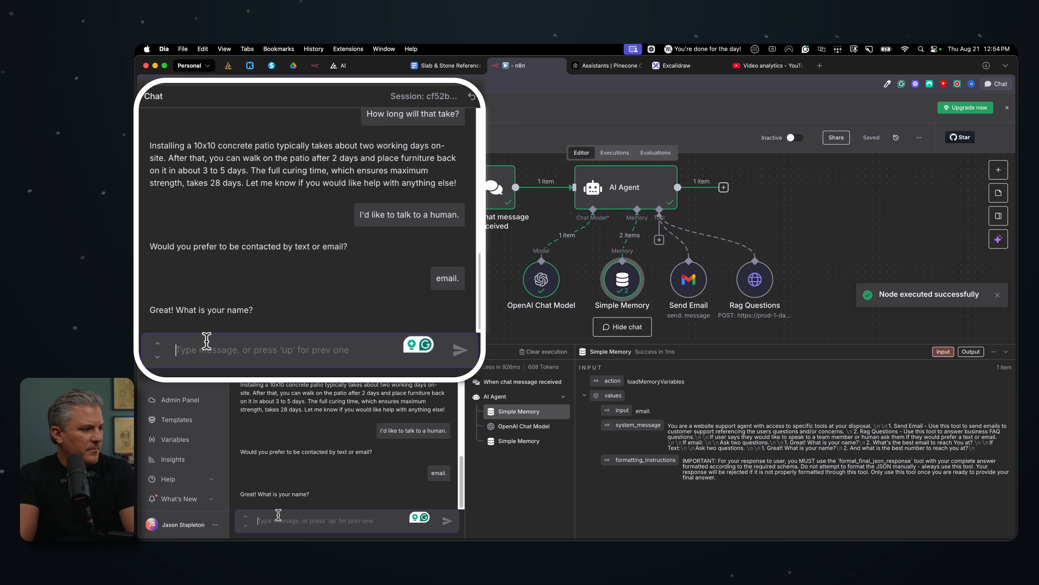
Answer the agent's two follow-up questions with the customer's first name and e-mail address
type("Jason")
key("Return")
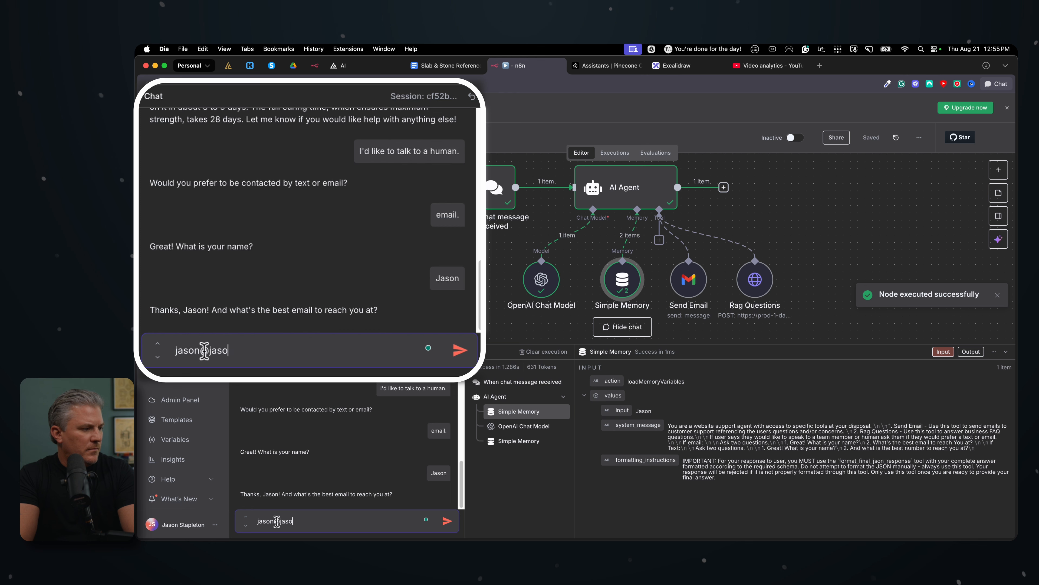
key("Return")
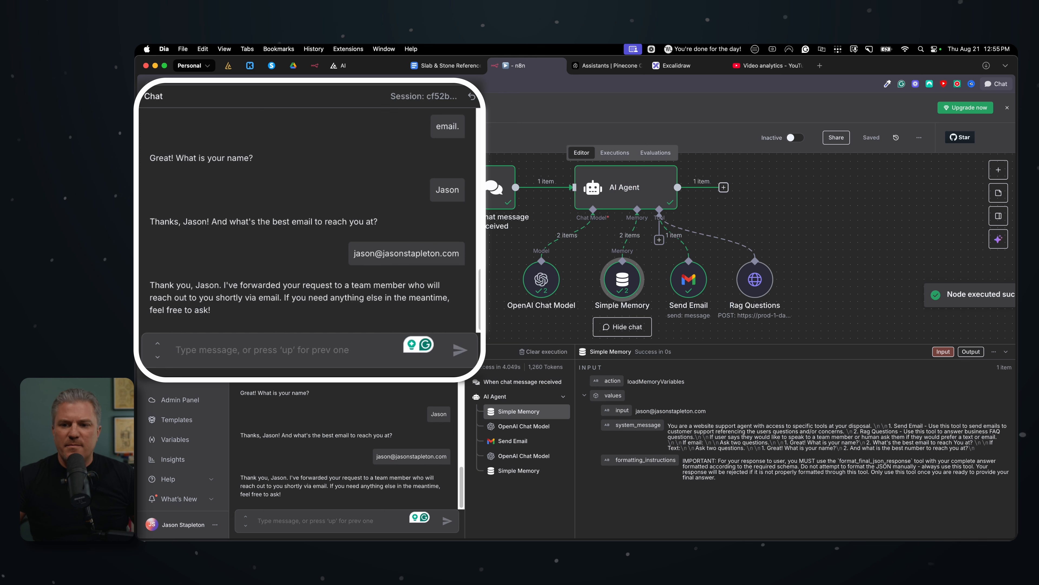
Switch to Mail, examine the body of the received website inquiry message, and close its window
key("super+Tab")
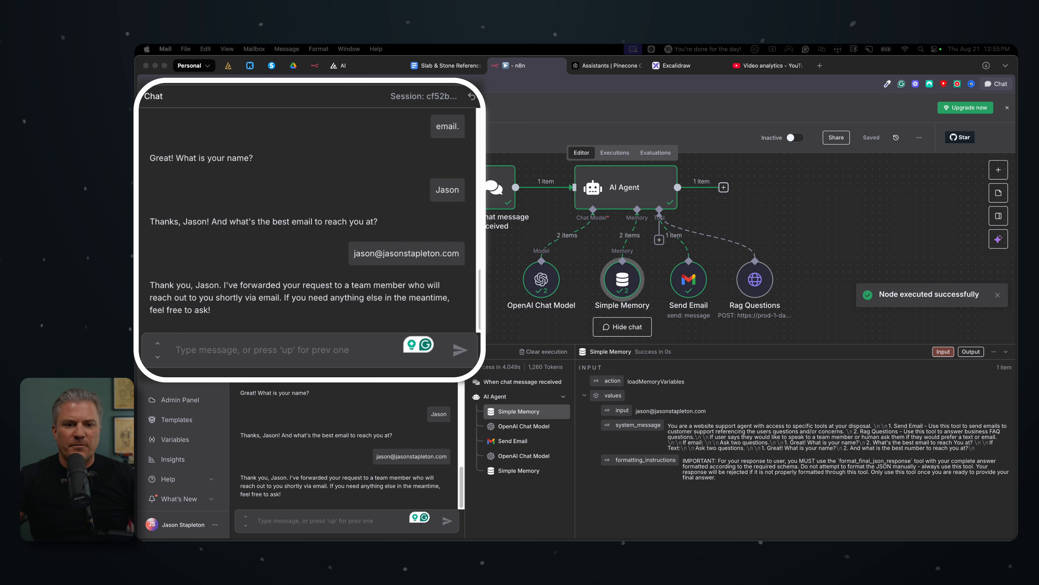
left_click_drag(562, 536, 547, 120)
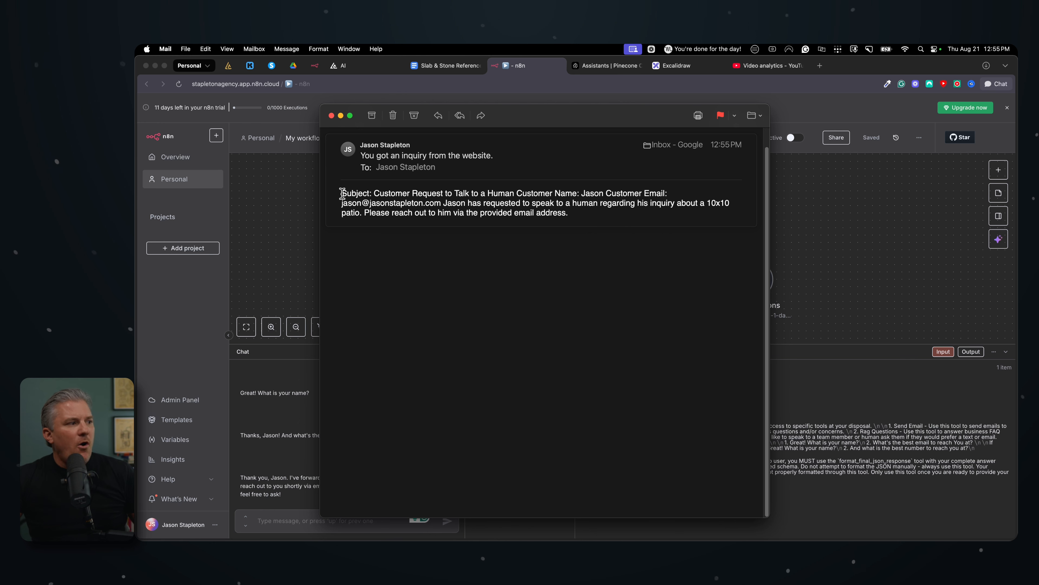
left_click_drag(342, 193, 580, 220)
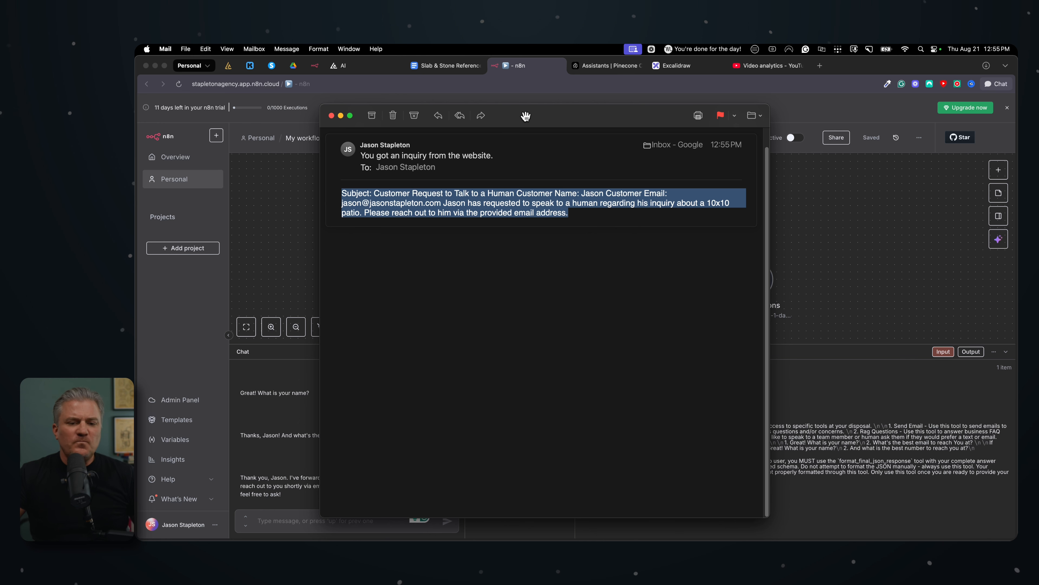
left_click(332, 115)
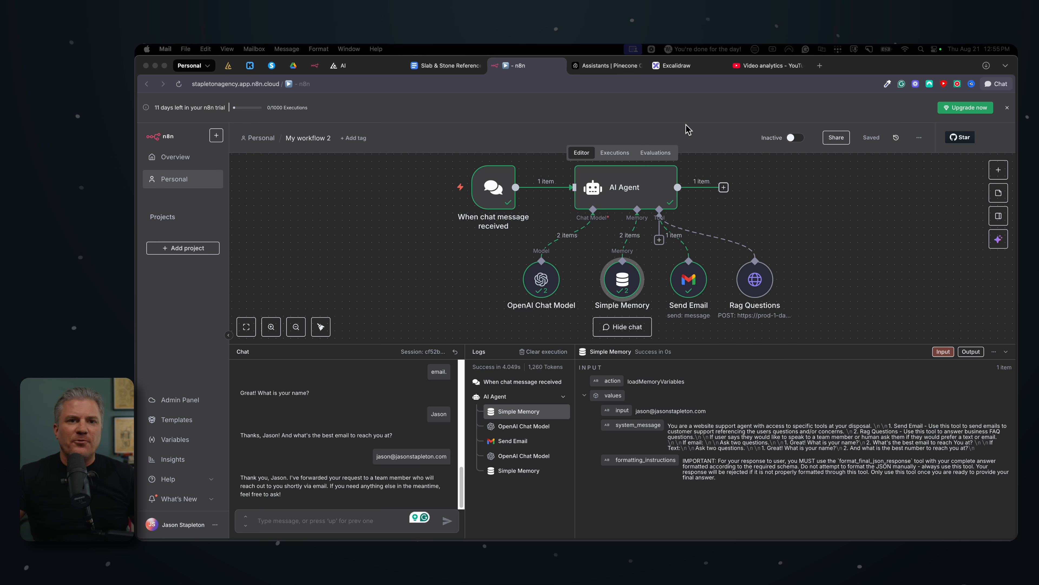